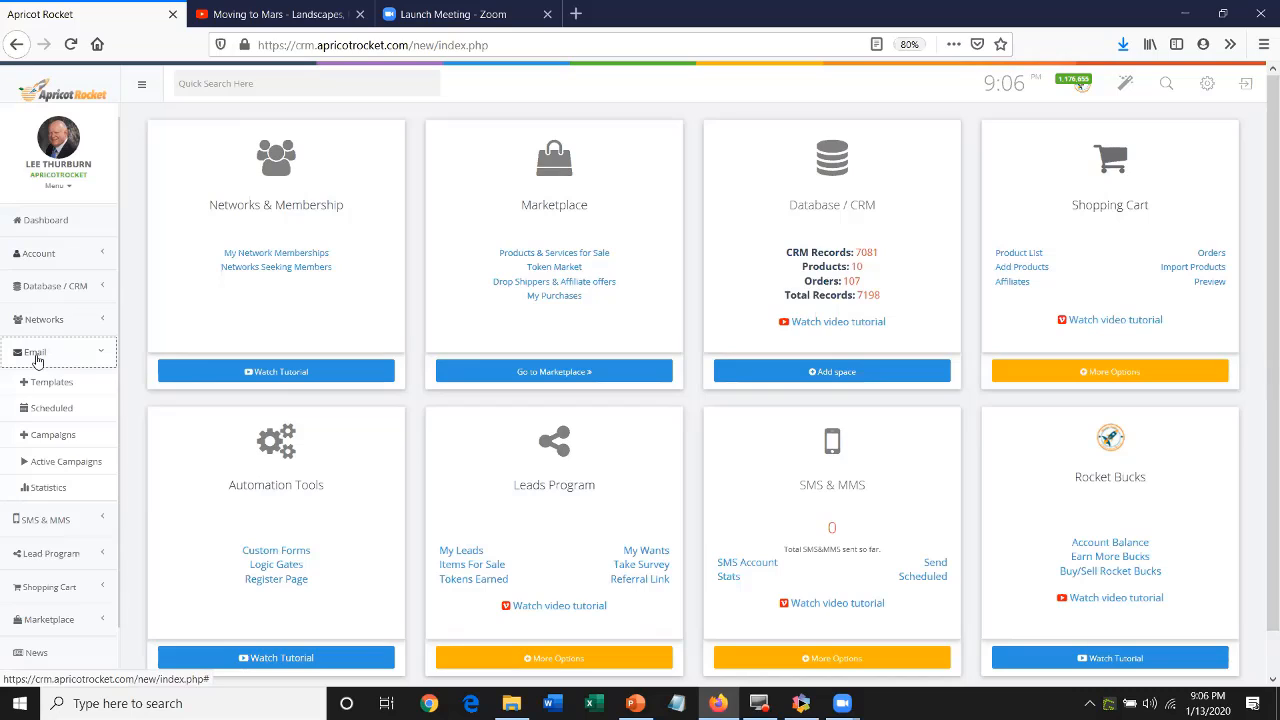
Create a new email template and save its name as "Jan 2020 Email"
click(45, 387)
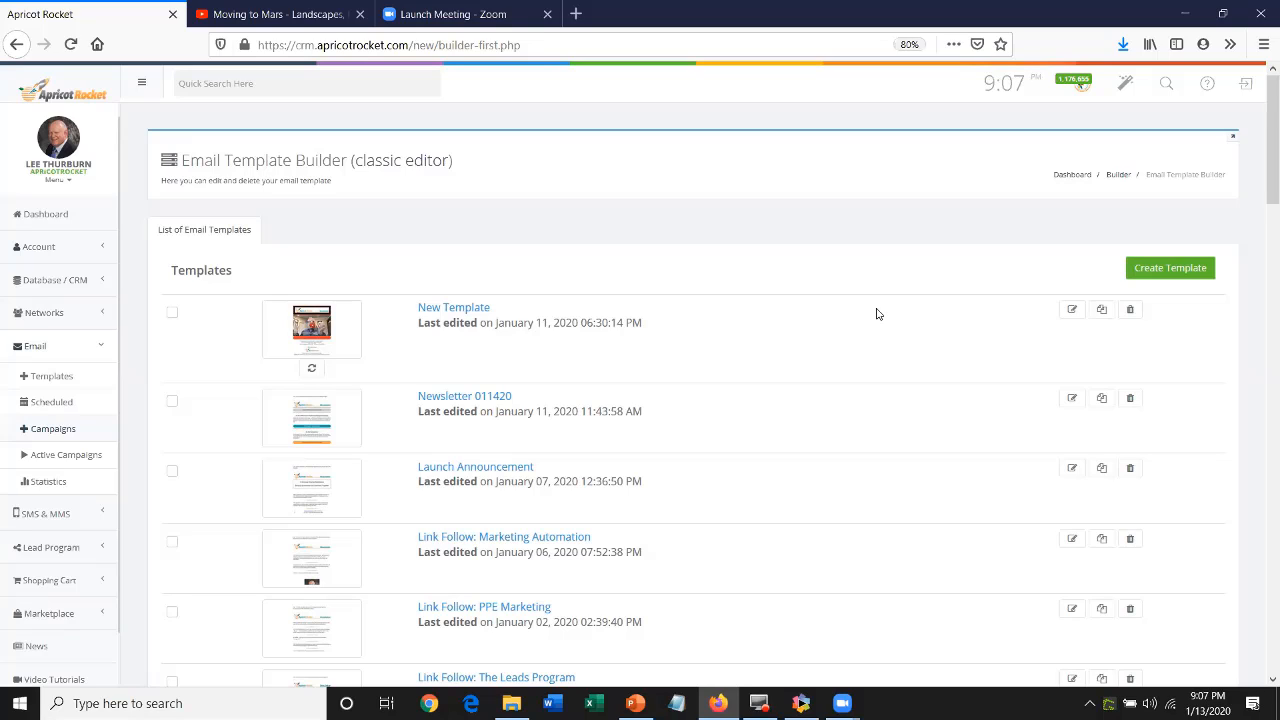
click(1159, 271)
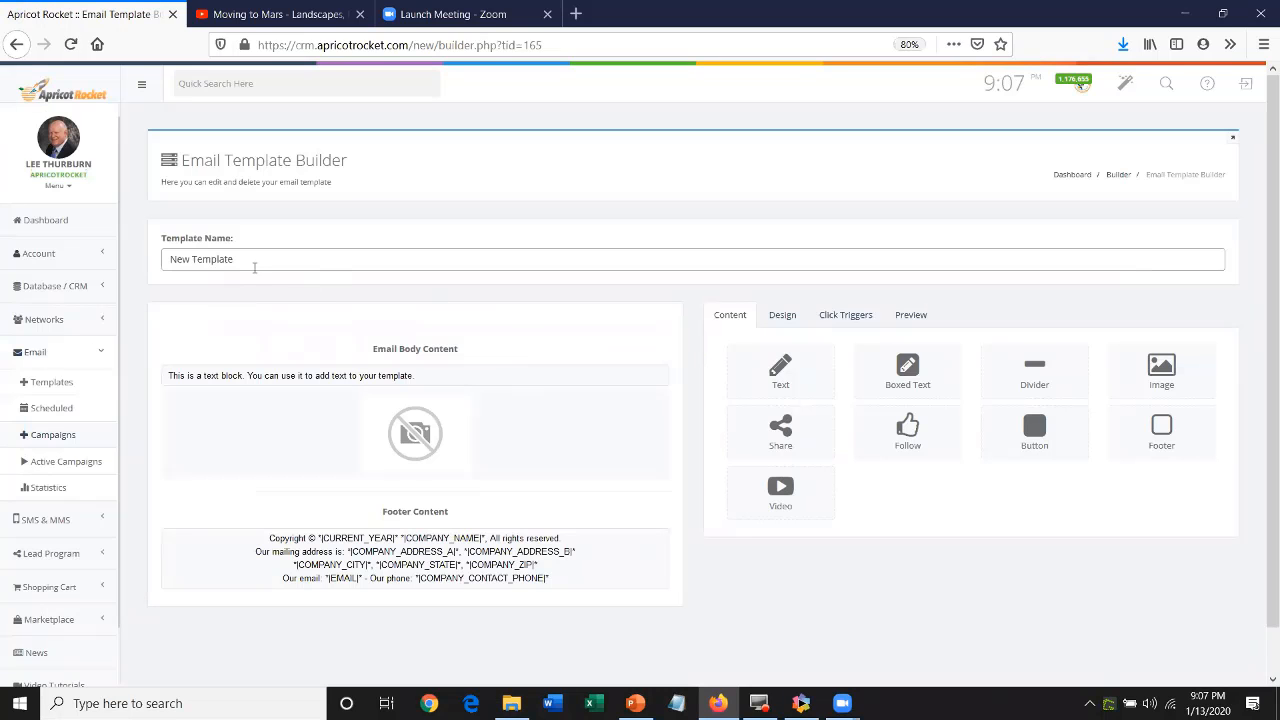
drag(165, 259, 234, 259)
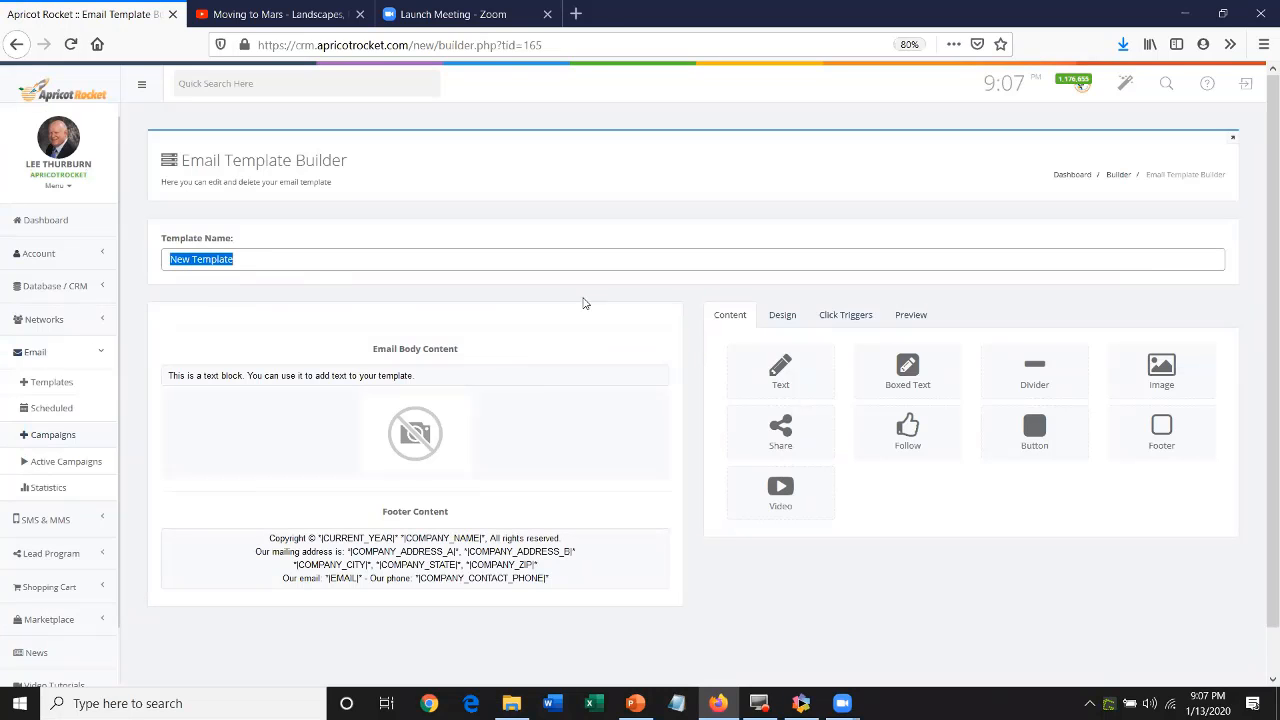
text(Jan )
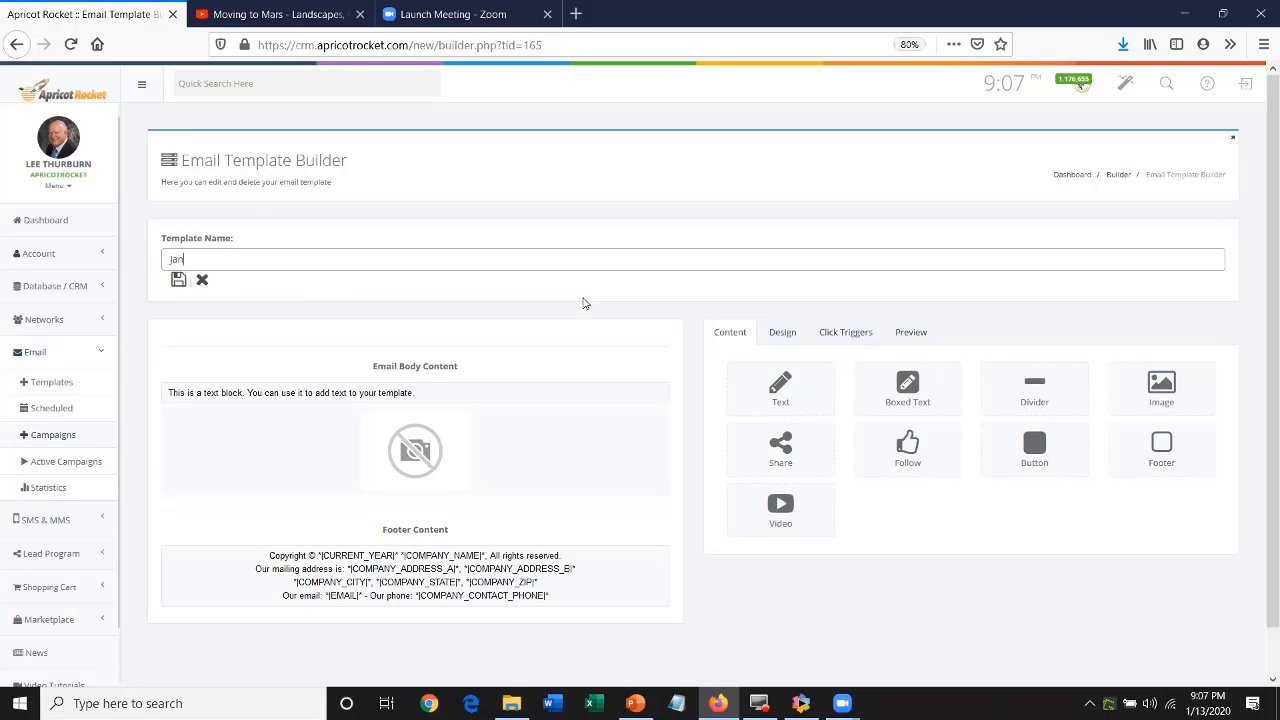
text(2020 Email)
click(179, 281)
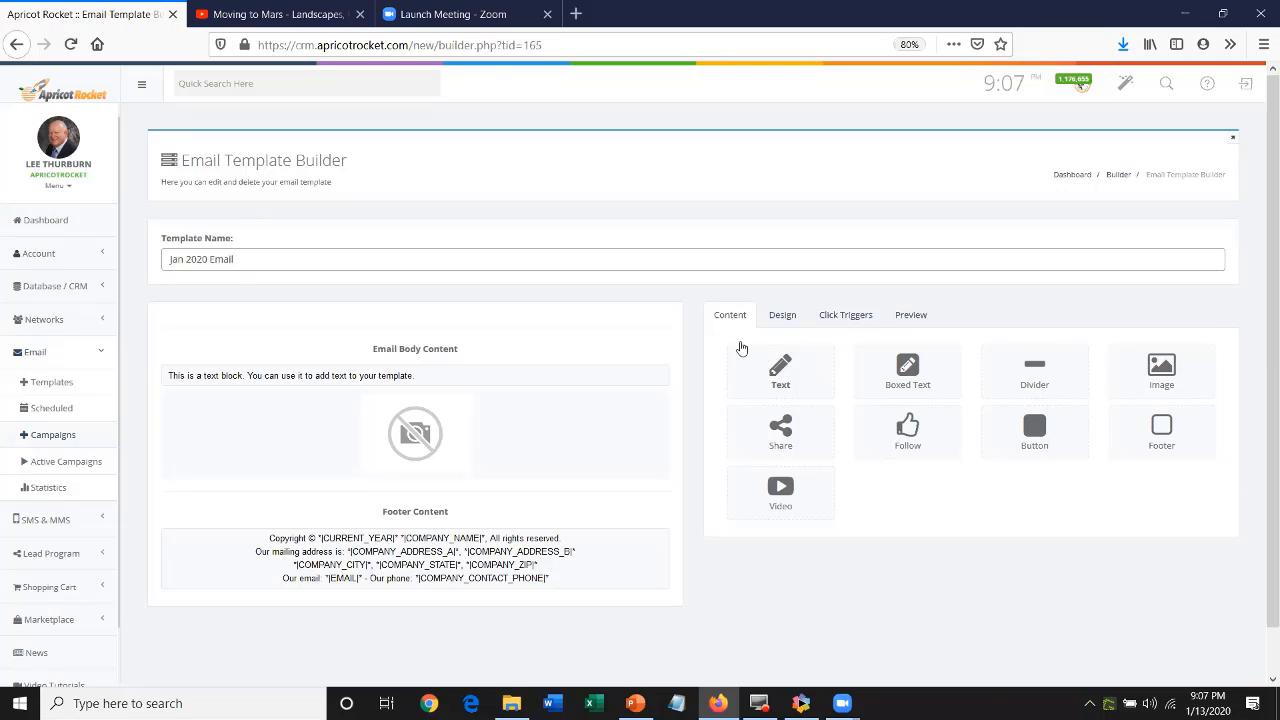
Delete the placeholder image block and the default text block from the email body
click(615, 380)
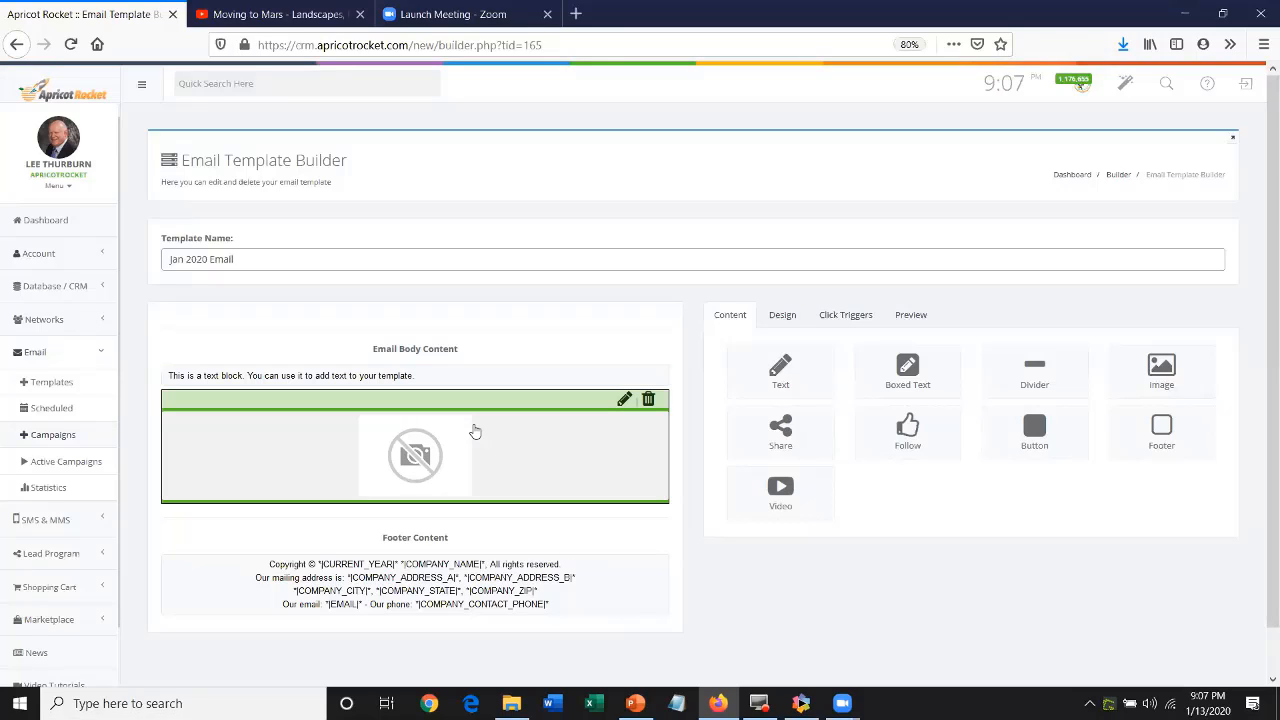
click(648, 401)
click(649, 406)
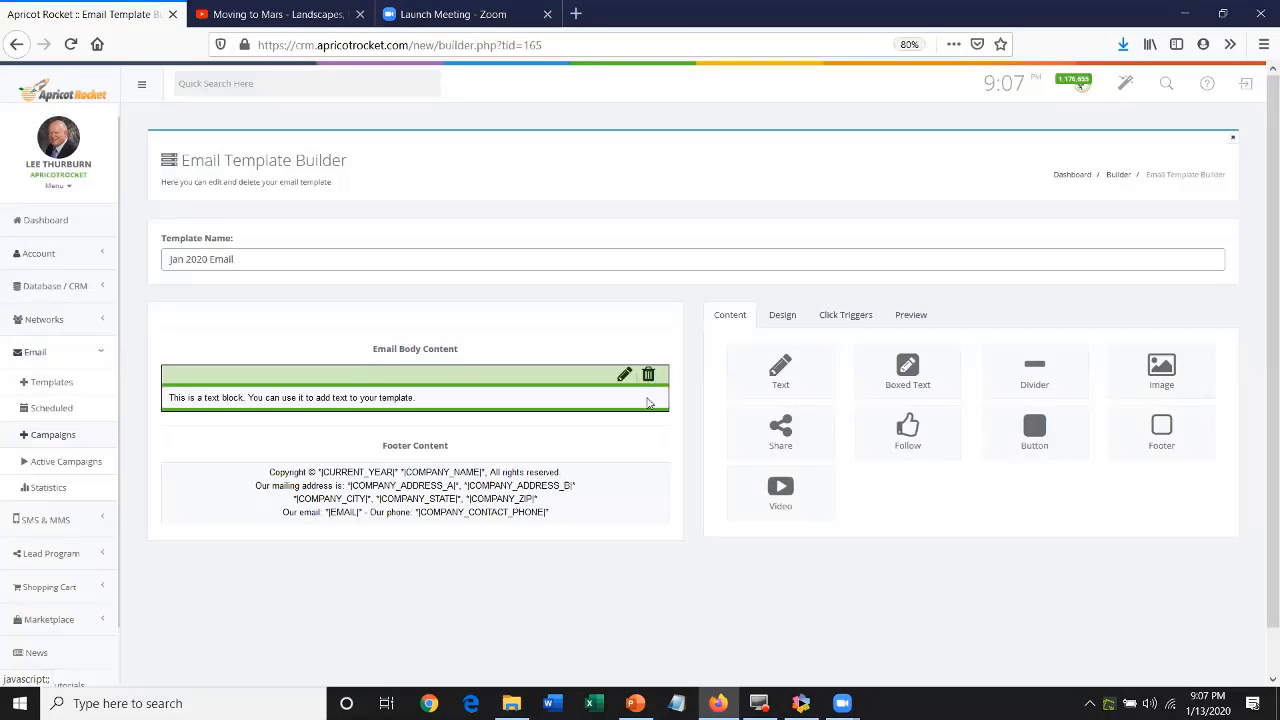
click(648, 374)
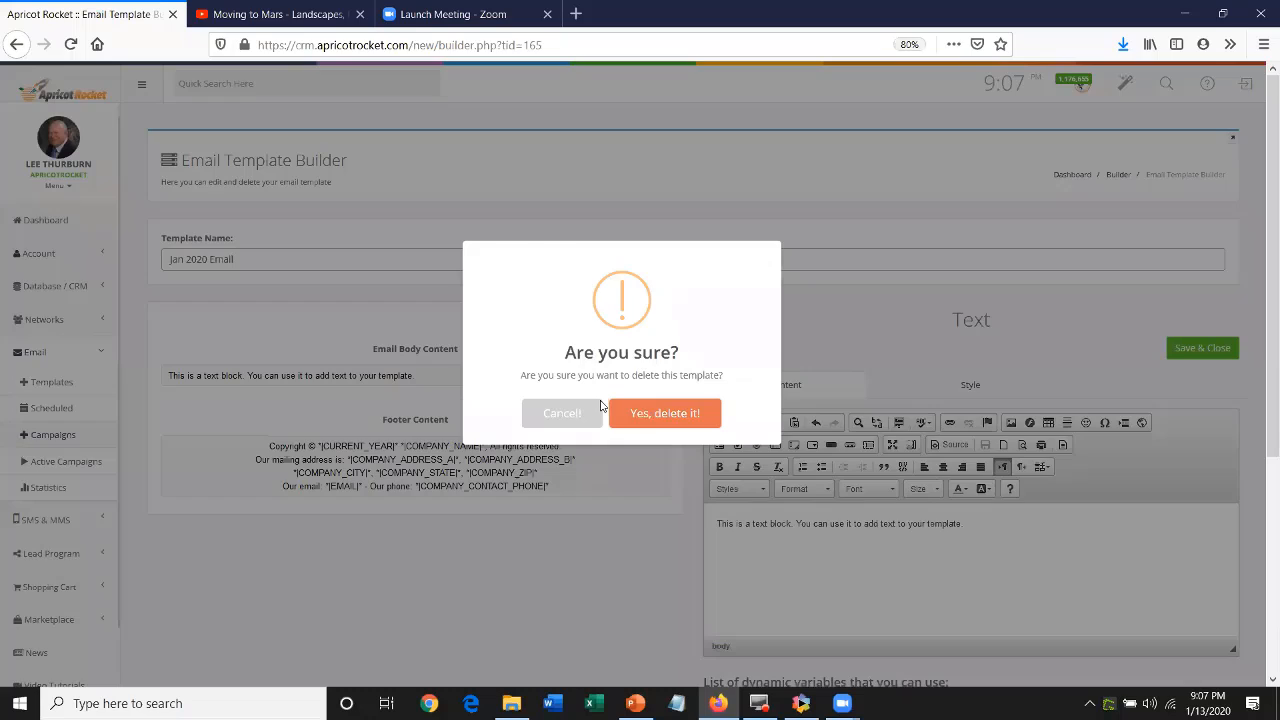
click(645, 406)
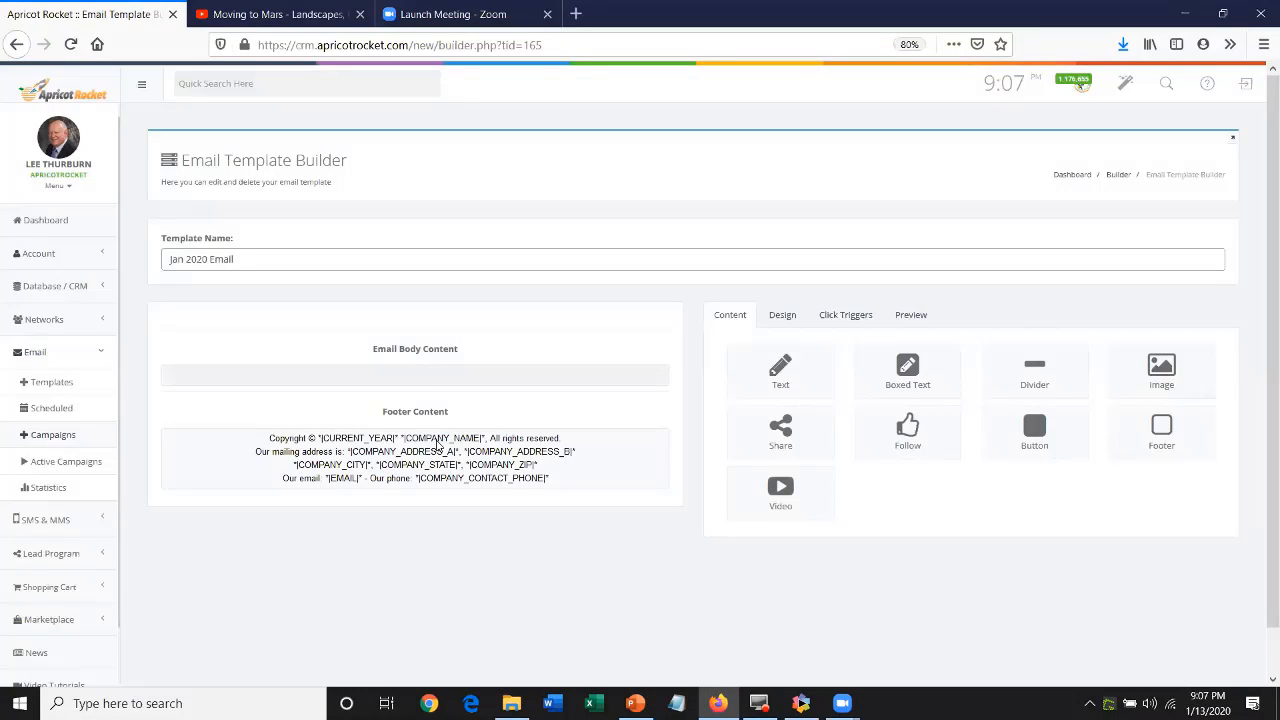
Add an image block to the email body, fill it with the Apricot Rocket Newsletter banner from the image library, and save it
mouse_move(435, 448)
drag(1165, 382, 471, 395)
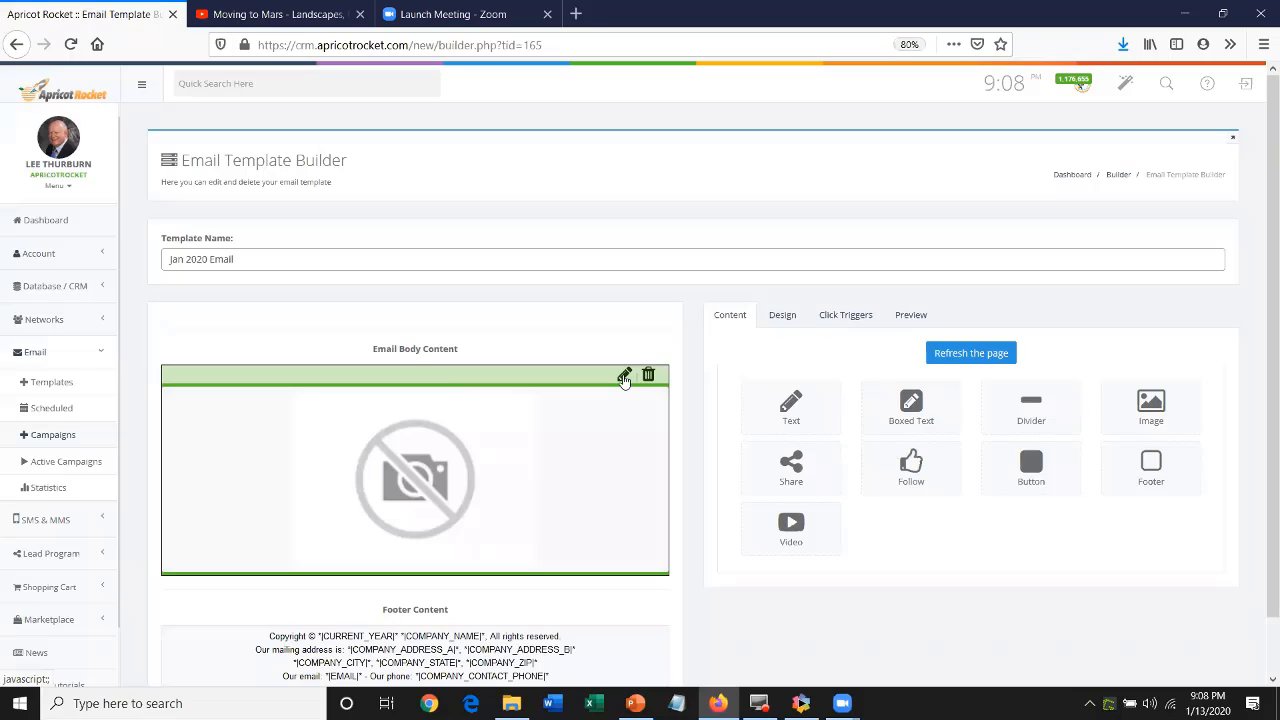
click(624, 378)
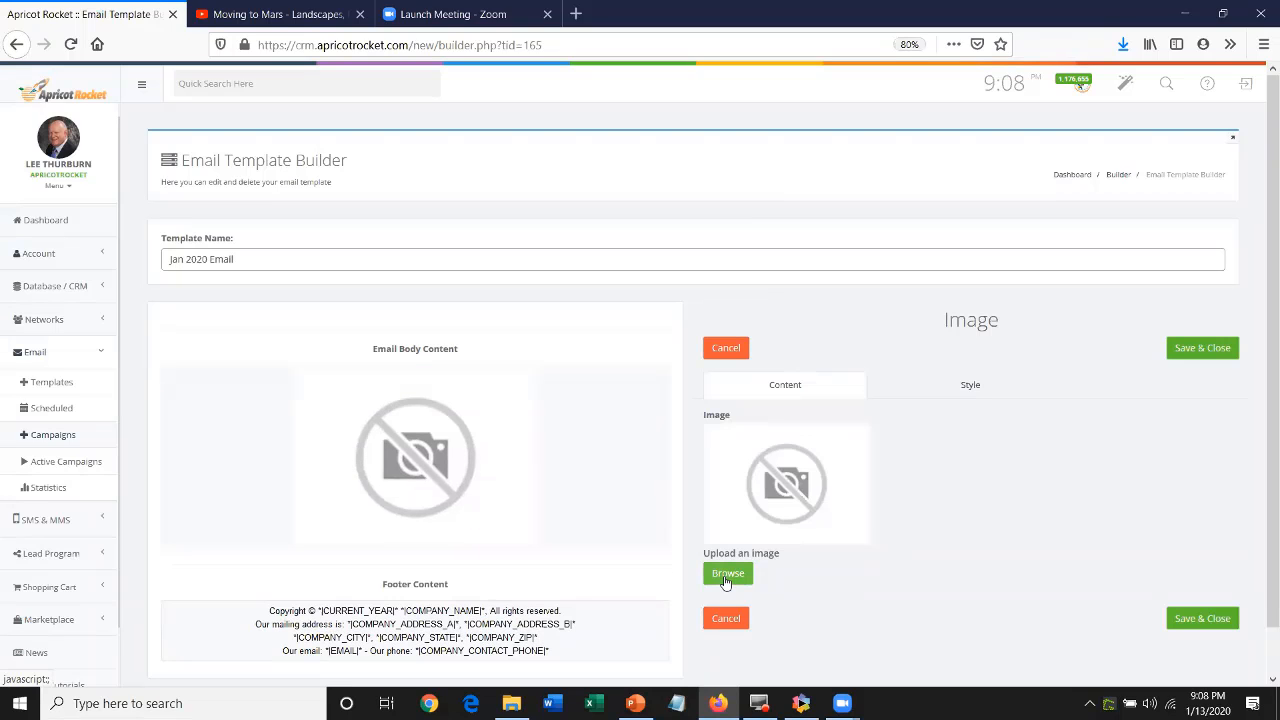
click(727, 577)
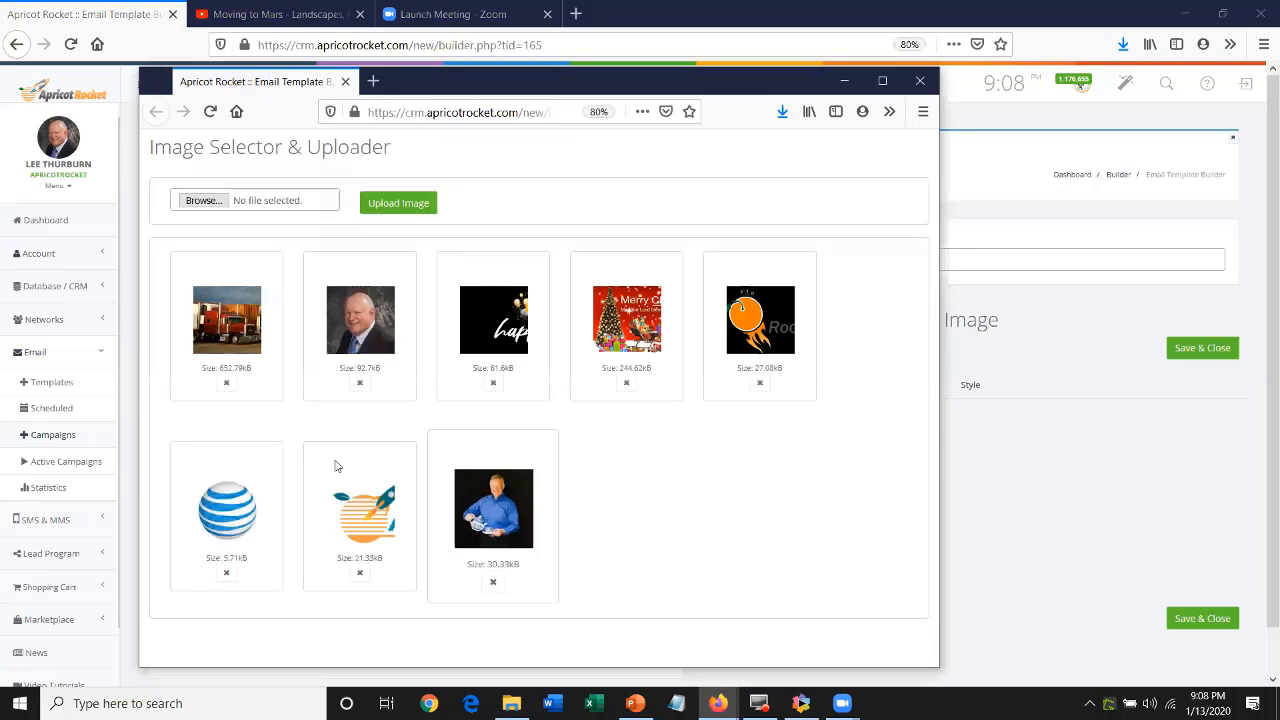
click(383, 510)
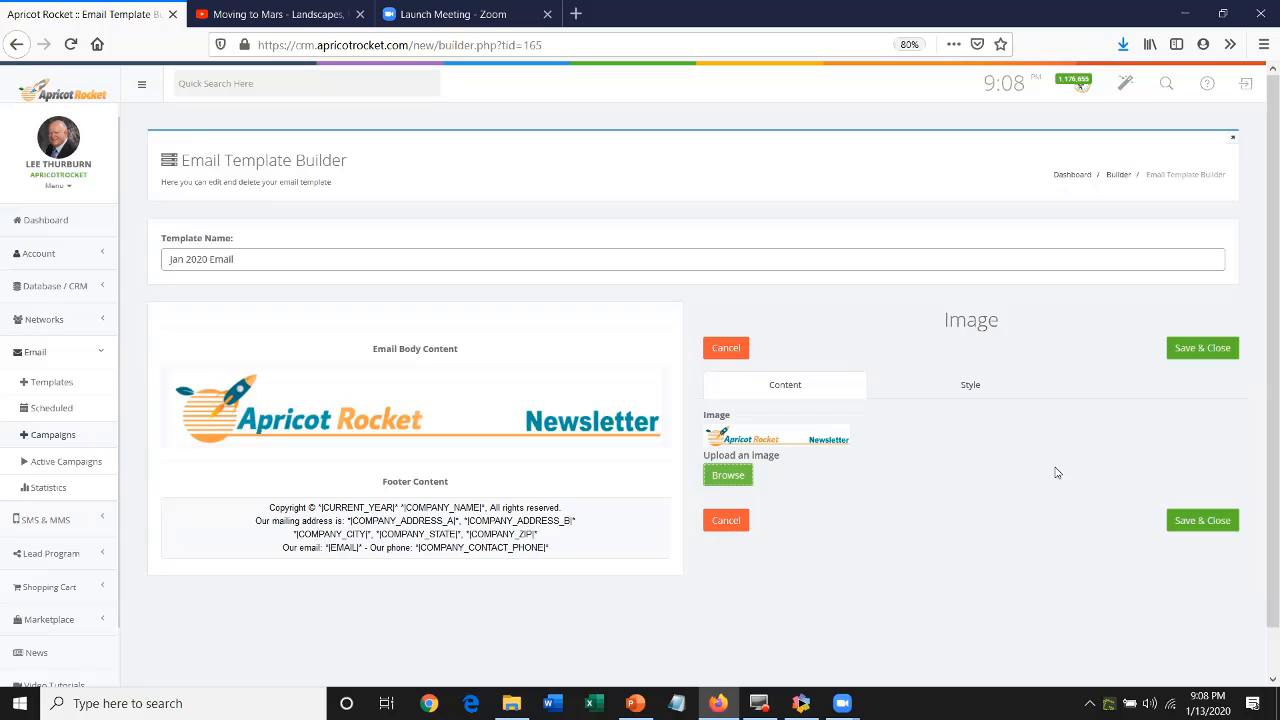
click(1203, 347)
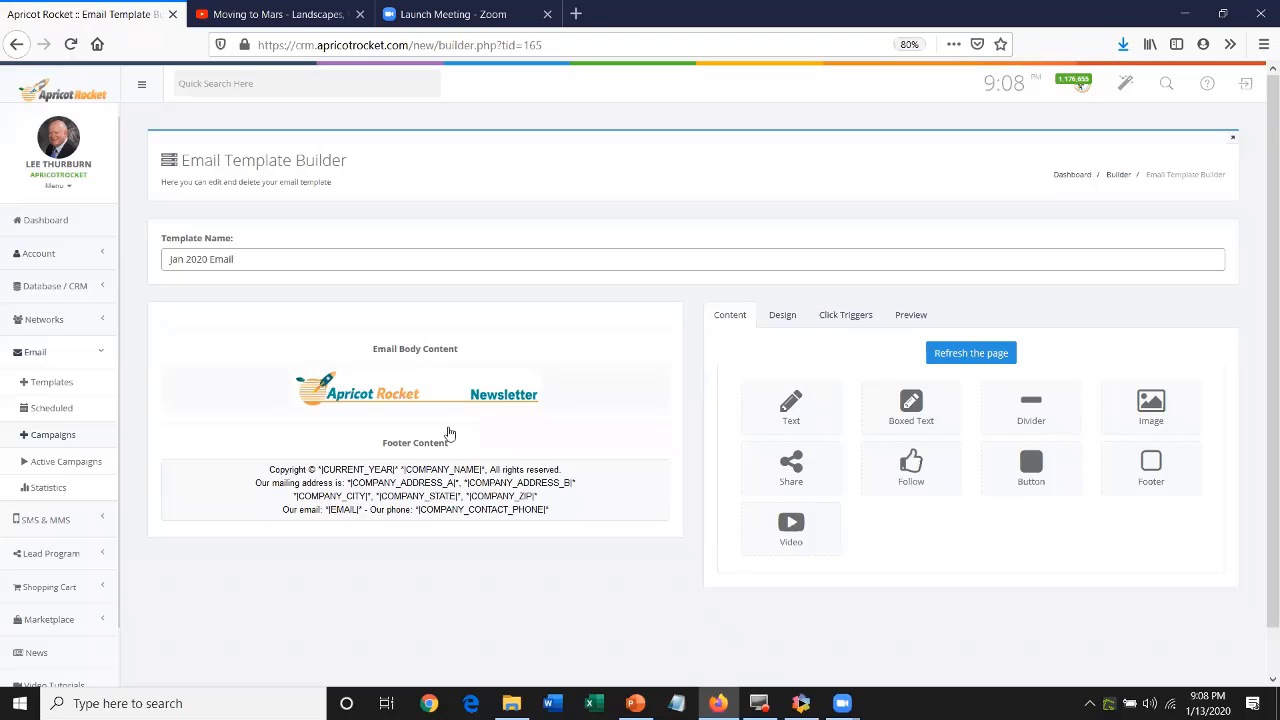
Set the newsletter banner's image width to 100% in its style settings and save the block
mouse_move(437, 403)
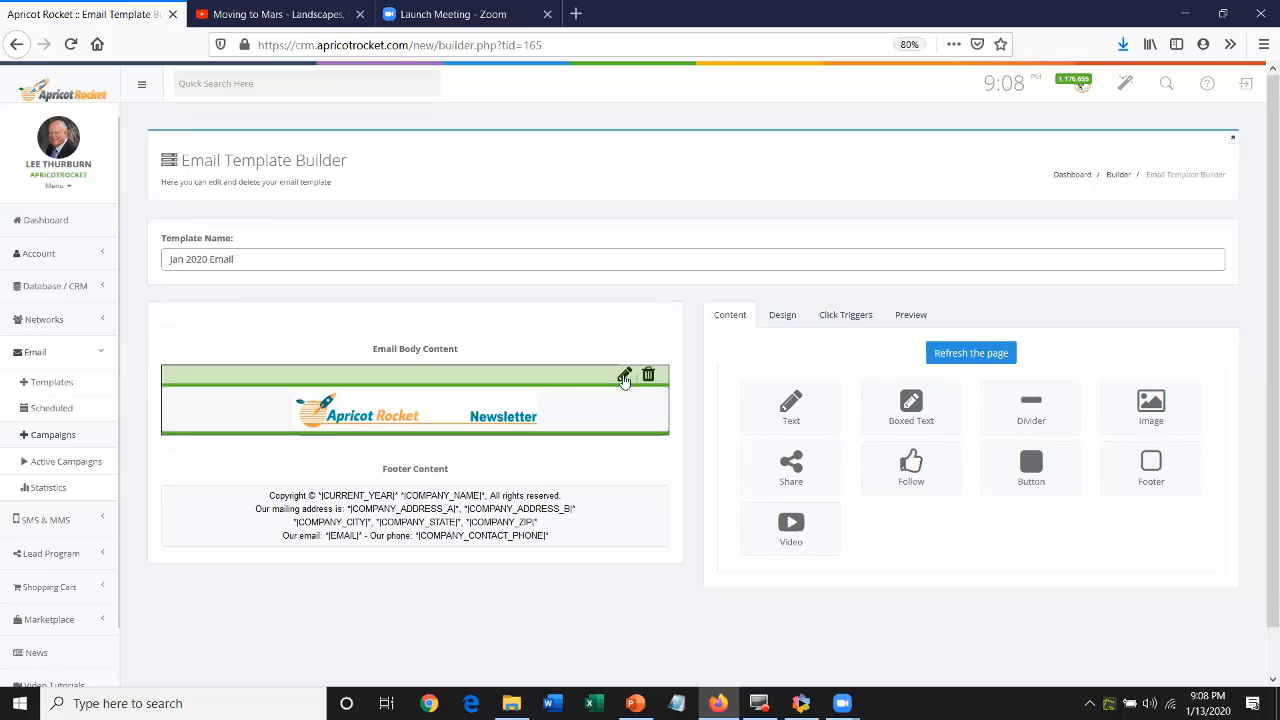
click(624, 376)
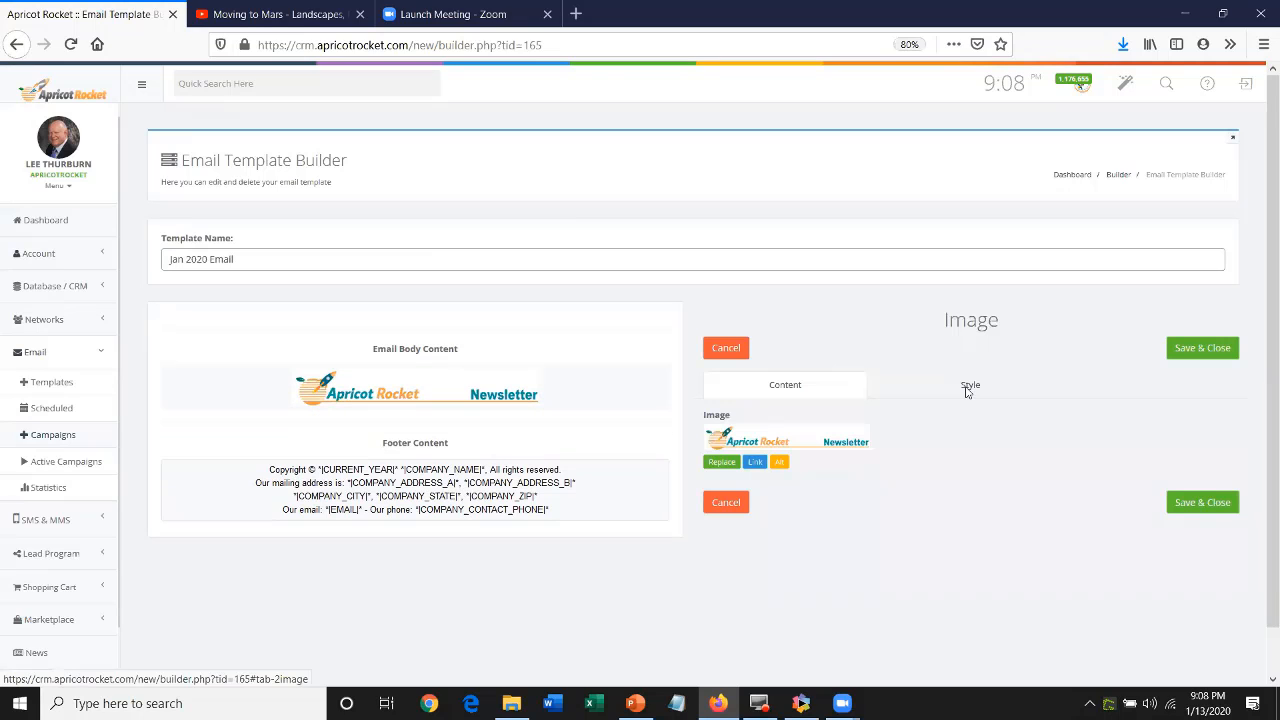
click(967, 390)
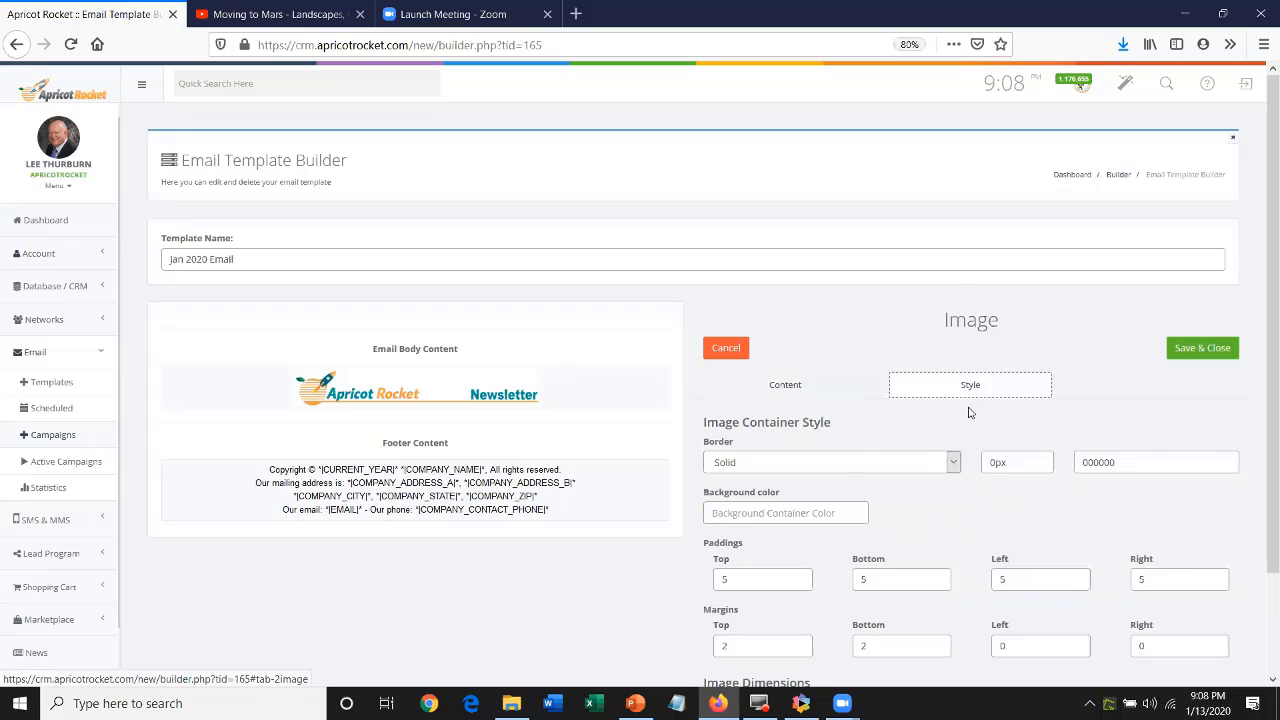
scroll(969, 406, down, 2)
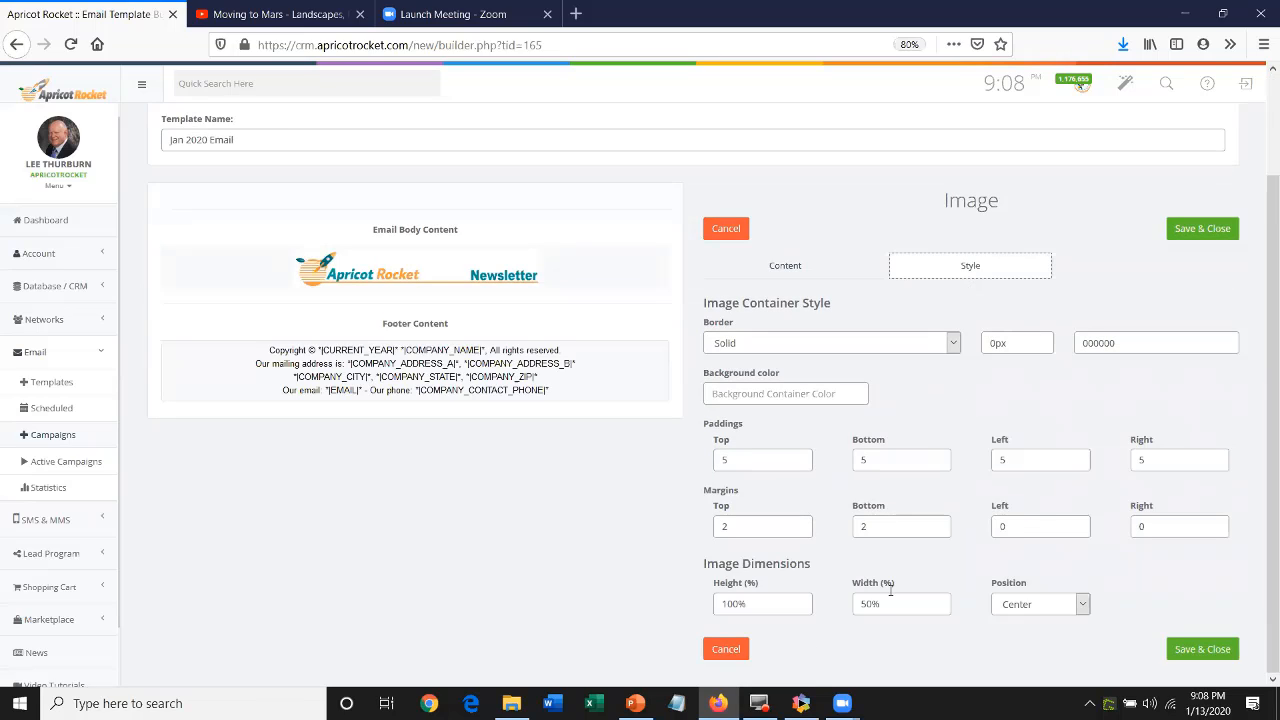
double_click(851, 605)
text(100)
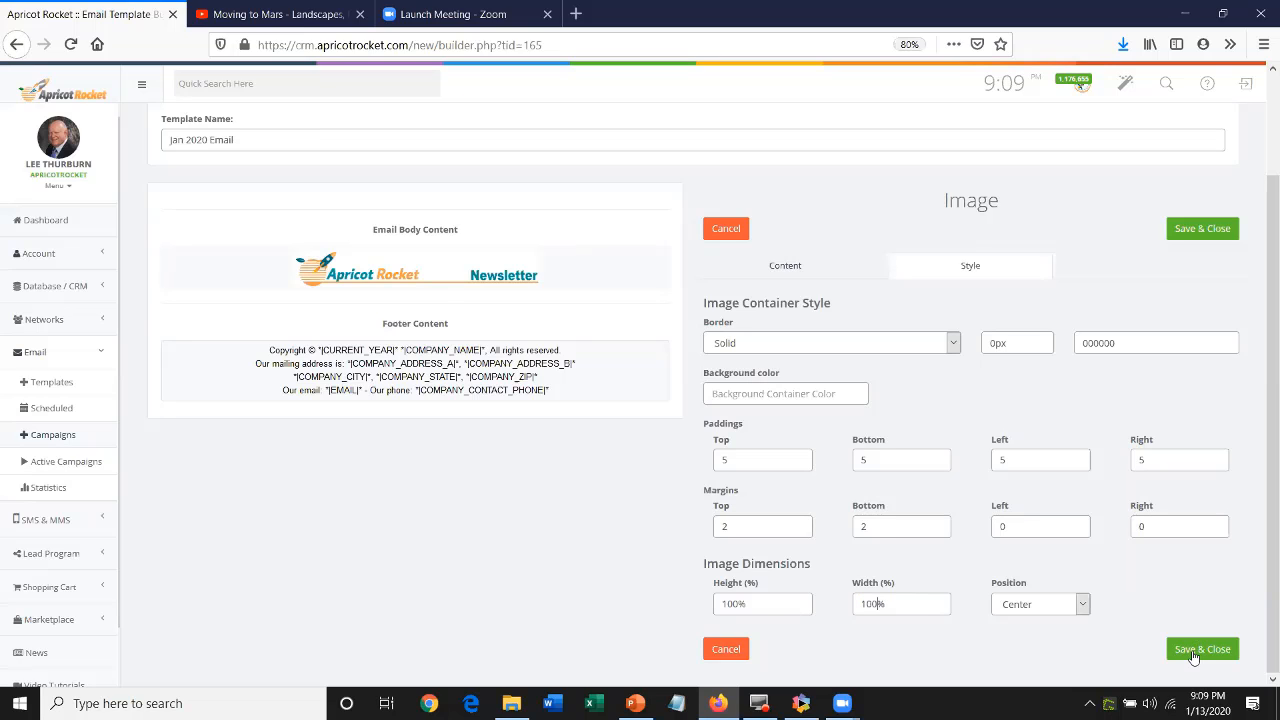
click(1197, 648)
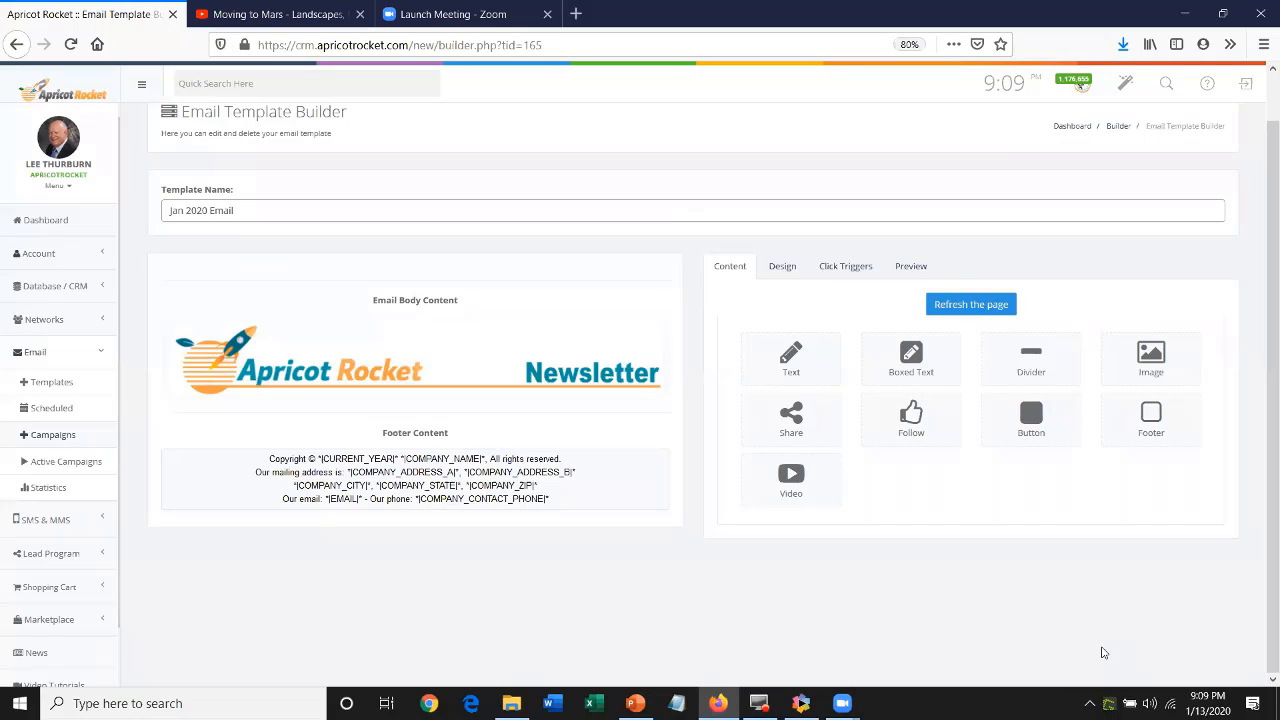
Give the newsletter banner's container a solid 1px border in black (000000)
mouse_move(603, 351)
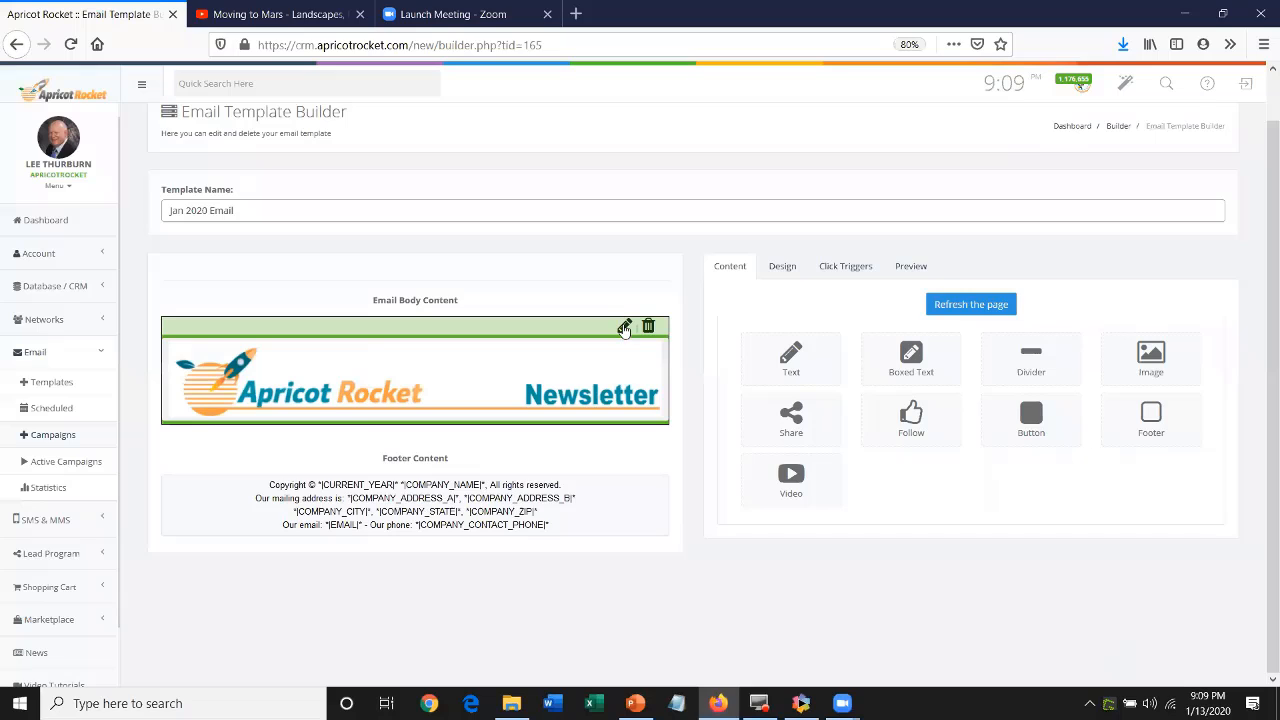
click(624, 328)
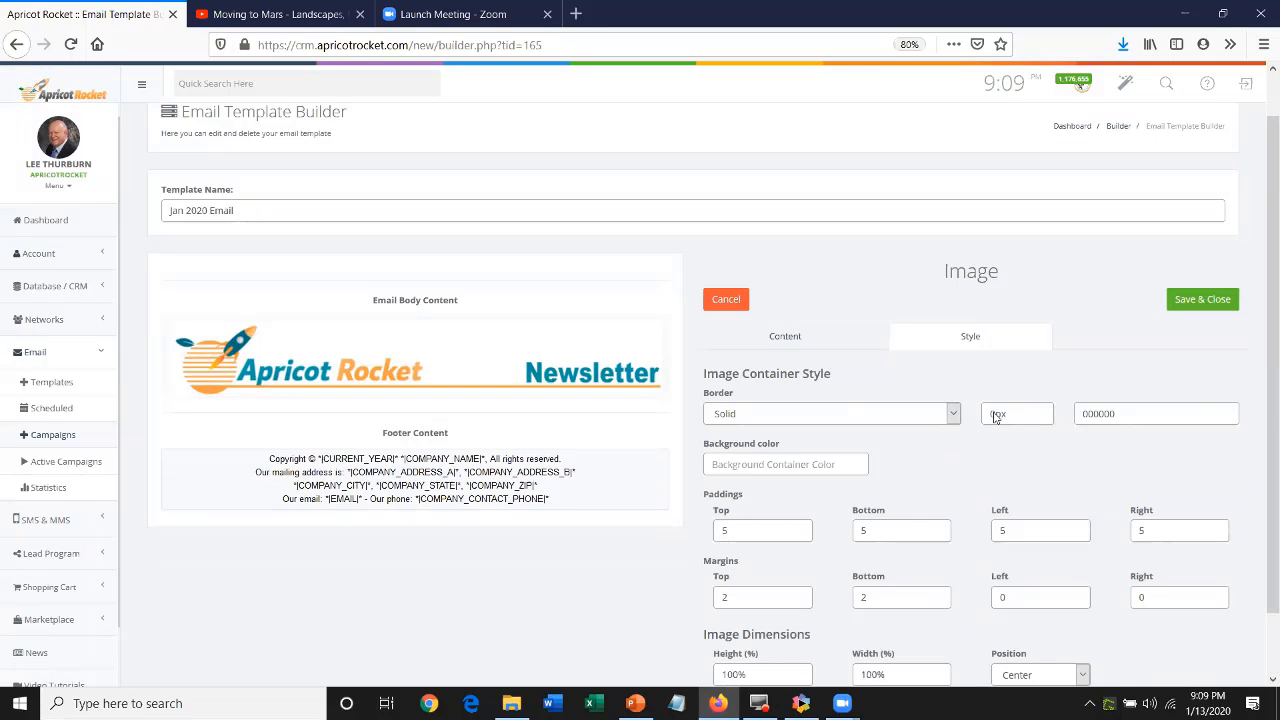
click(869, 415)
click(998, 413)
drag(996, 413, 964, 414)
text(1)
key(Tab)
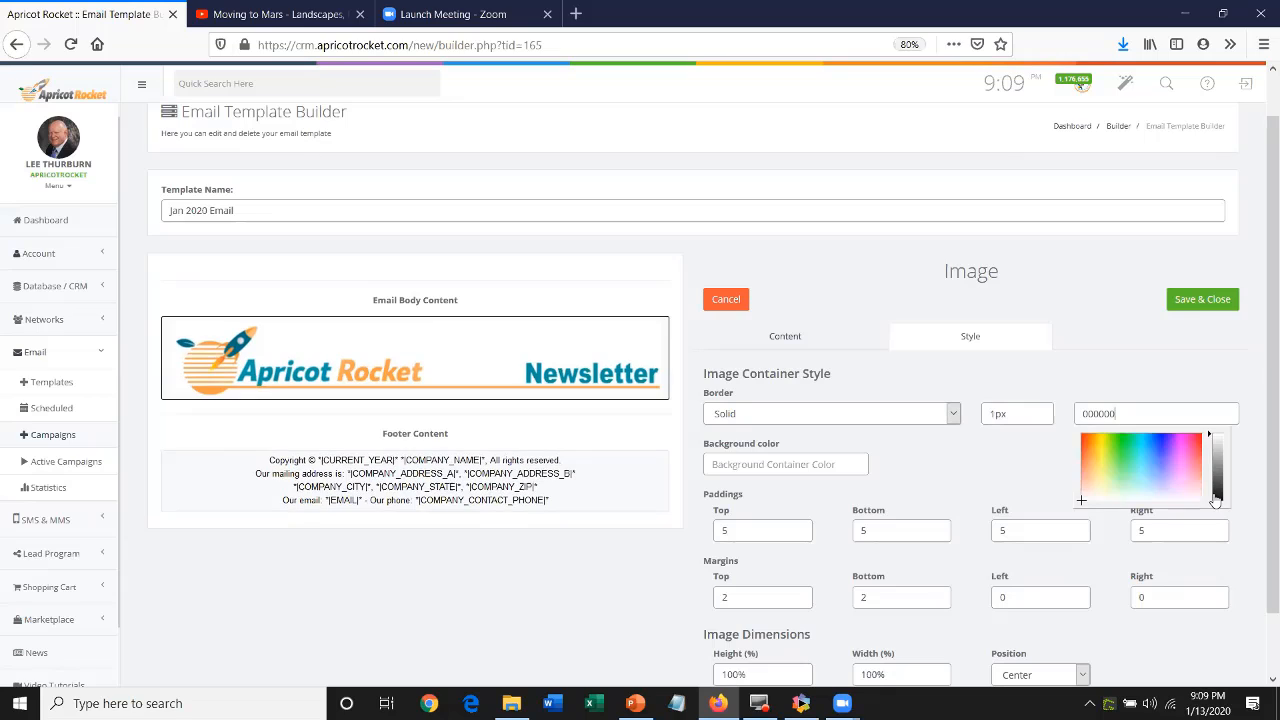
click(1215, 502)
click(1124, 368)
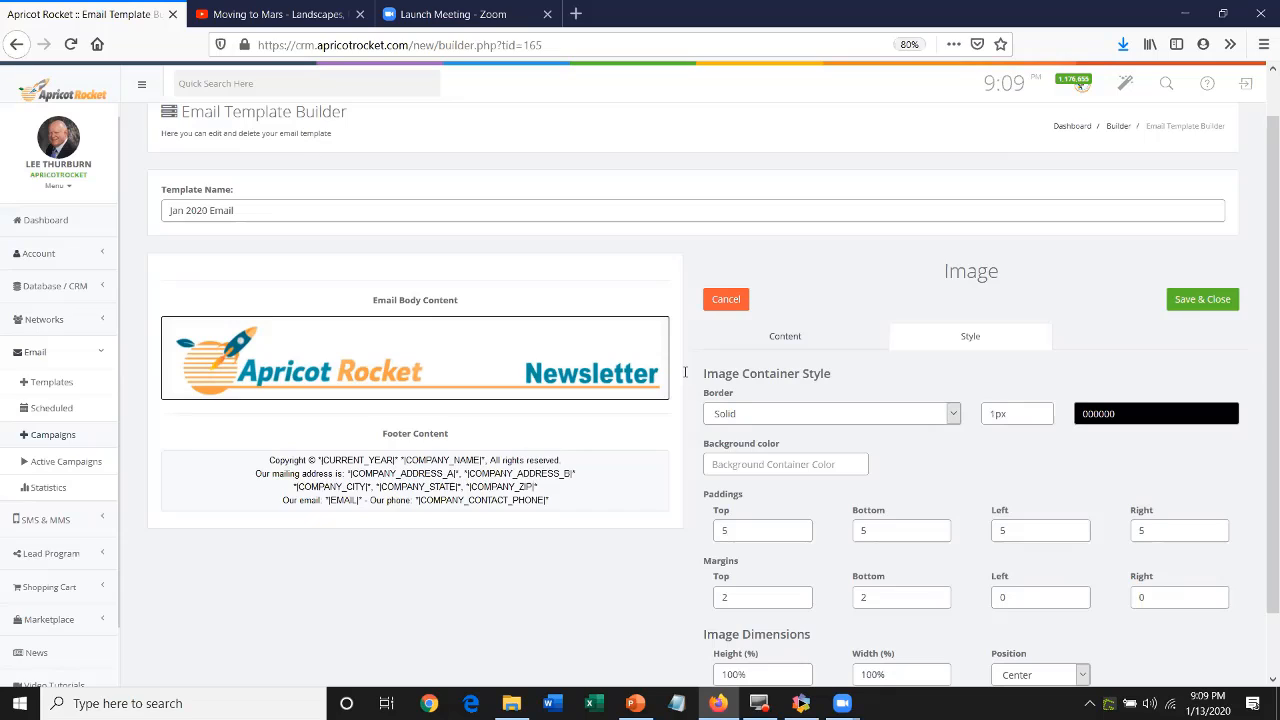
Try red (FF0000) and white (FFFFFF) as the banner container's background color
click(726, 462)
click(712, 485)
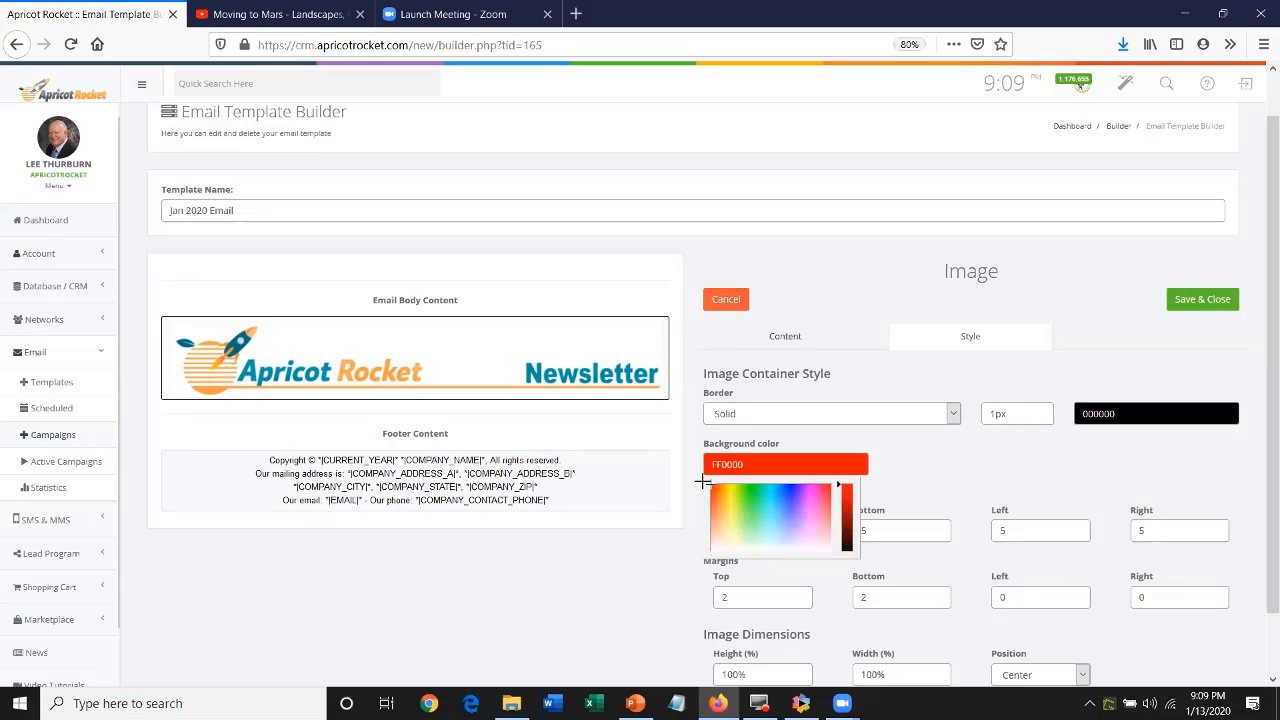
click(940, 482)
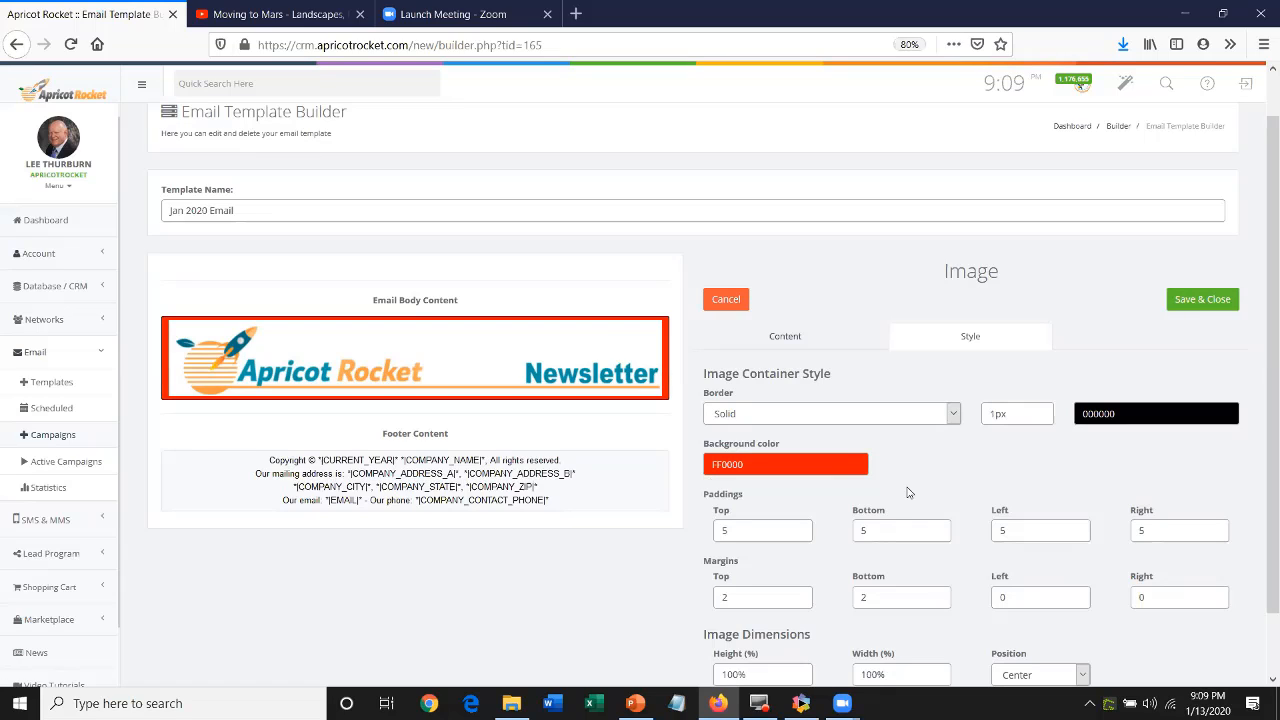
click(785, 465)
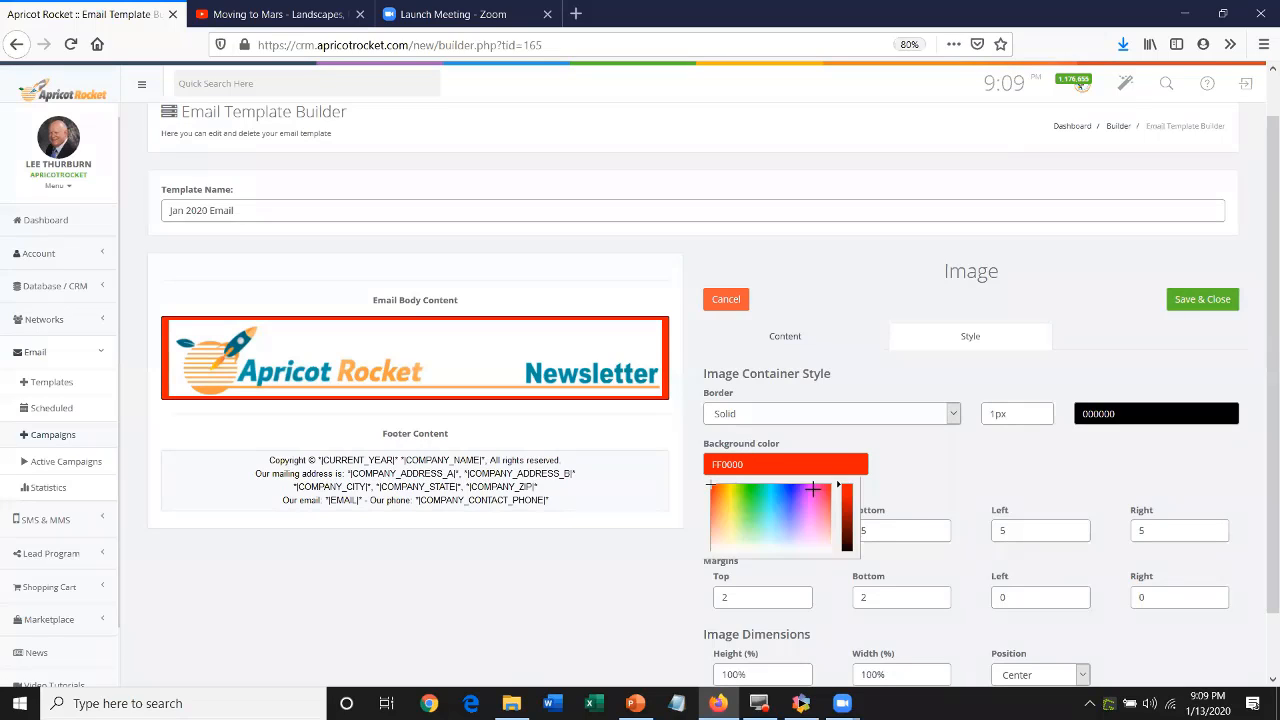
click(717, 547)
click(704, 553)
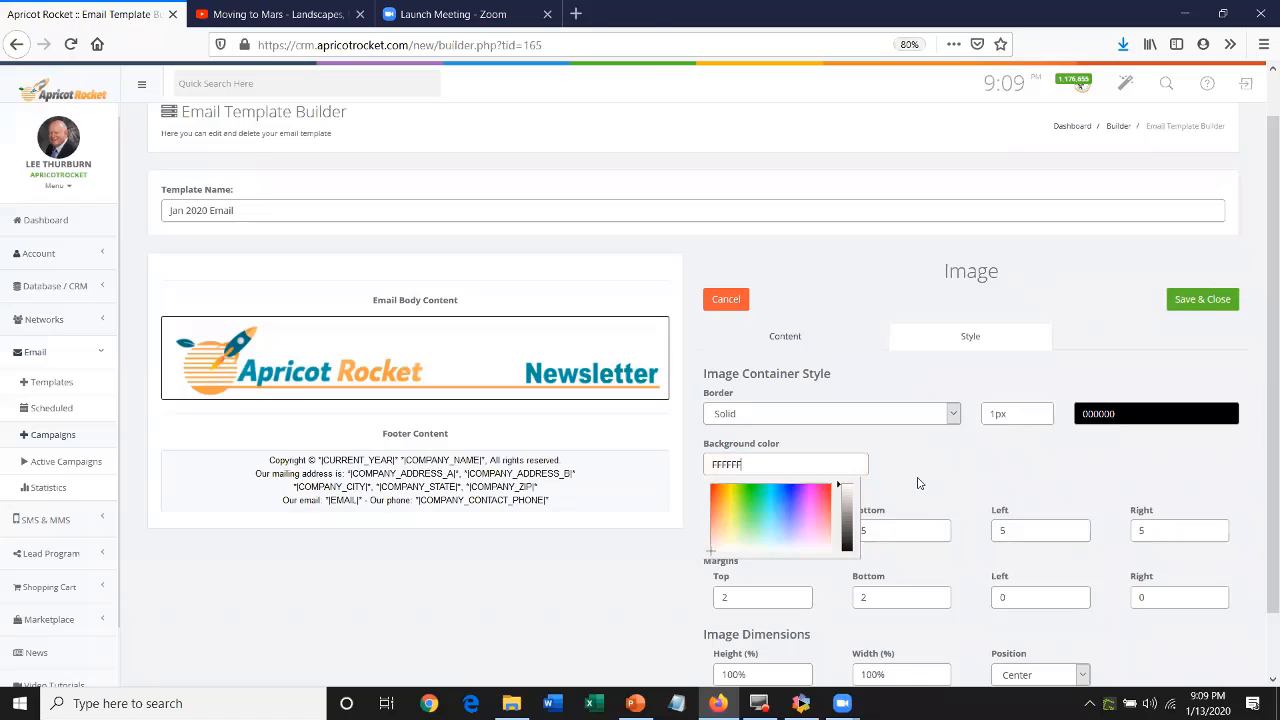
click(920, 477)
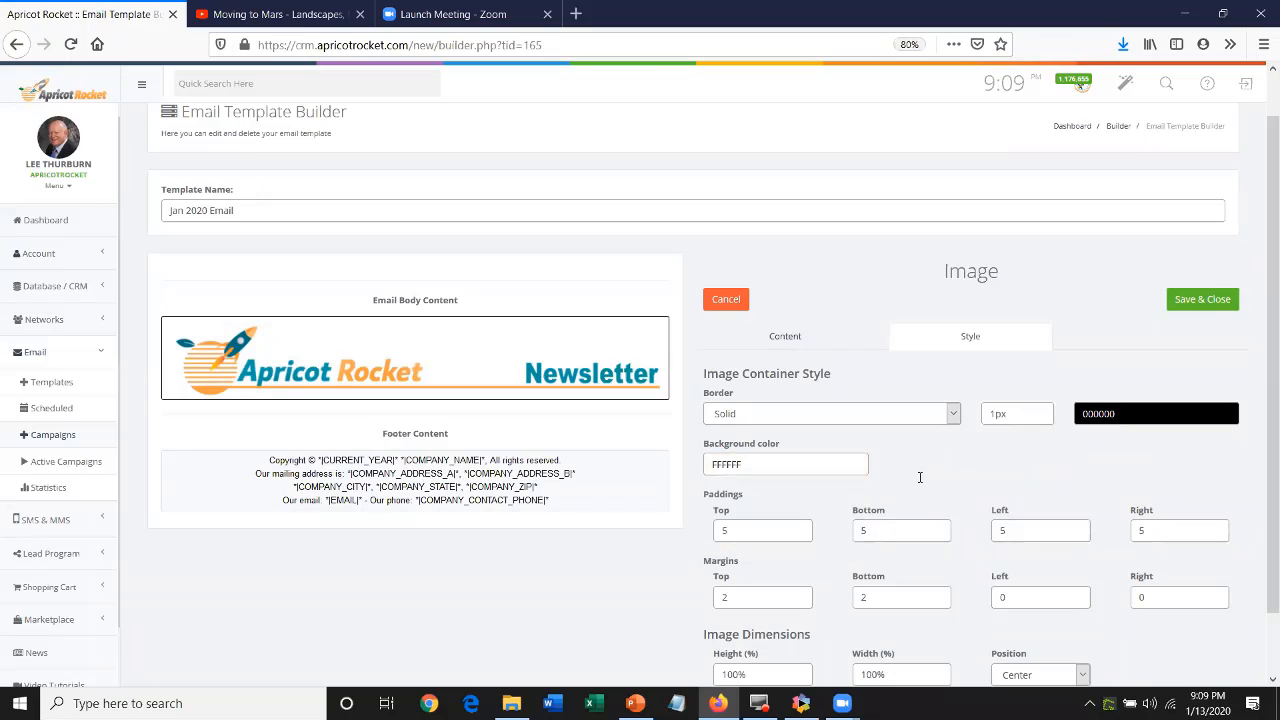
Set the banner container's background color to black (000000)
click(750, 464)
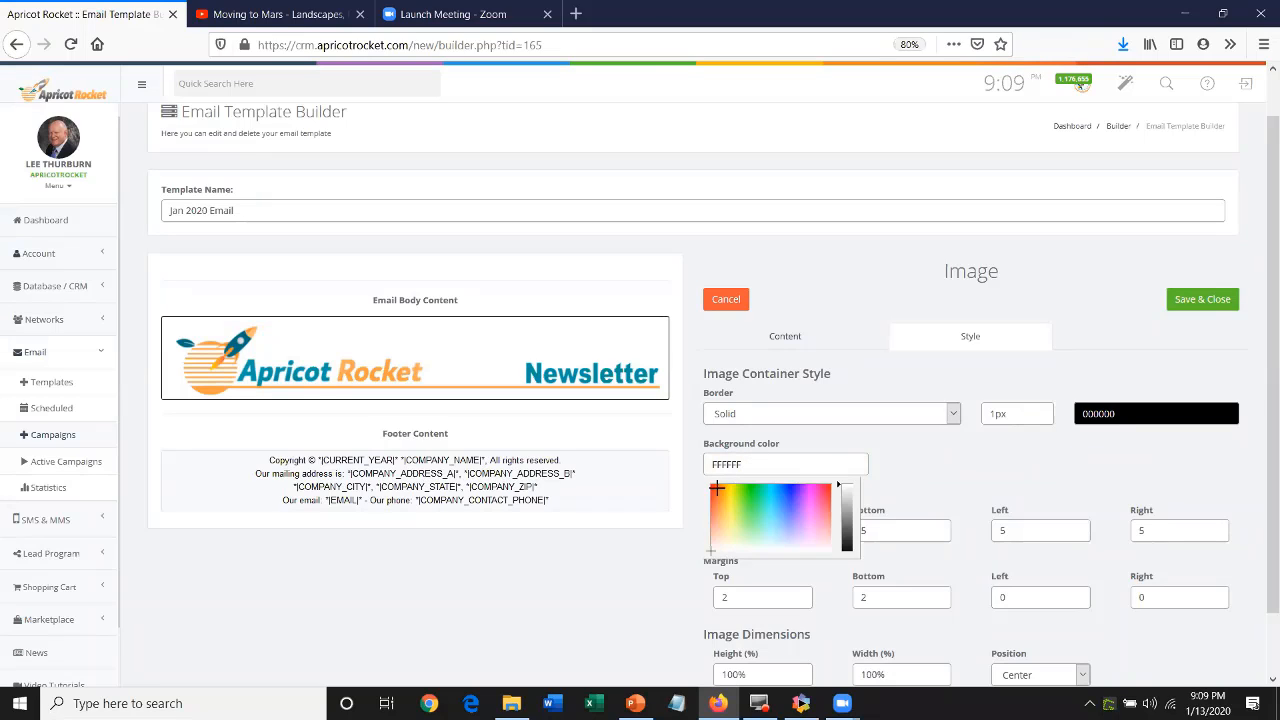
click(845, 497)
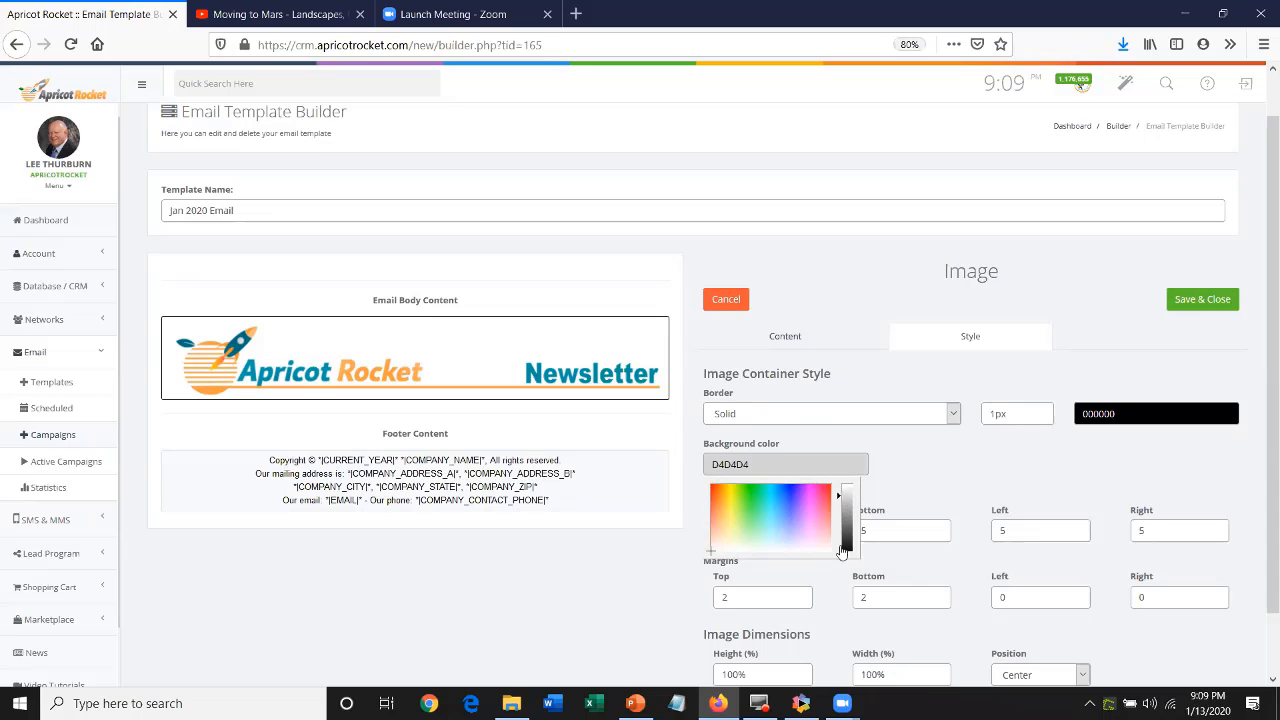
click(843, 553)
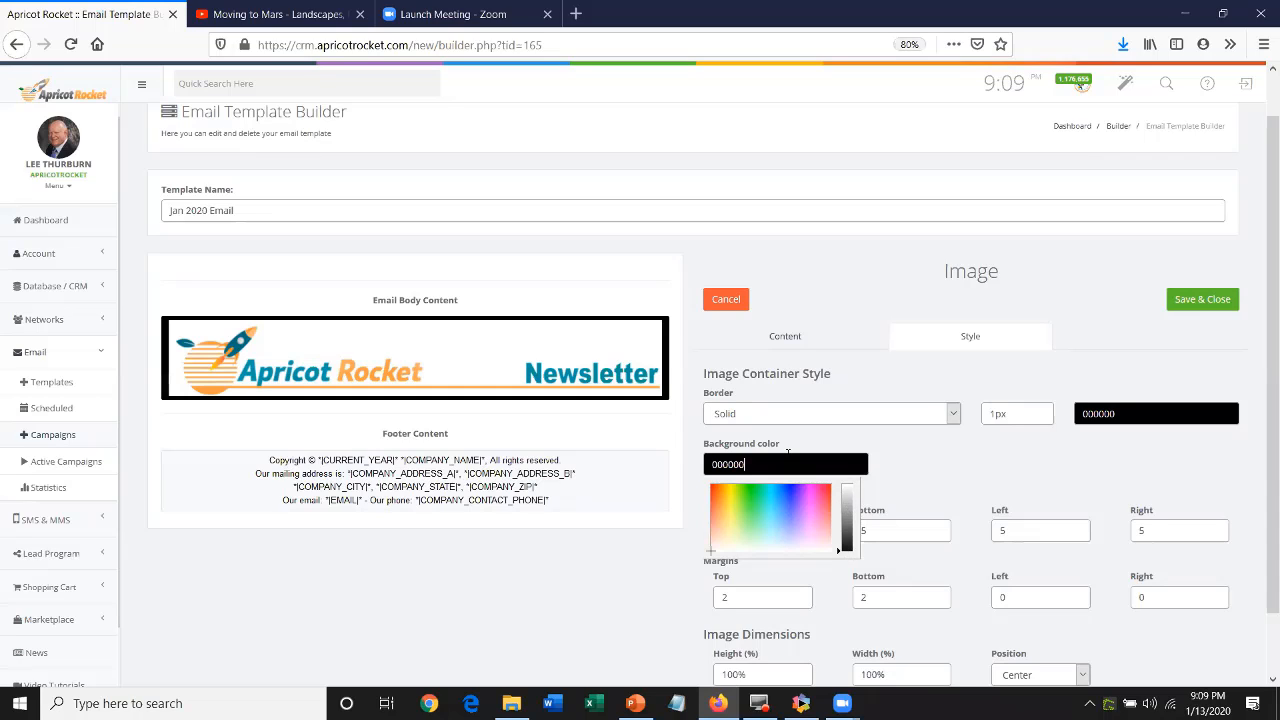
Set the newsletter banner container's border width to 5px and its border color to red (FF0000)
click(983, 417)
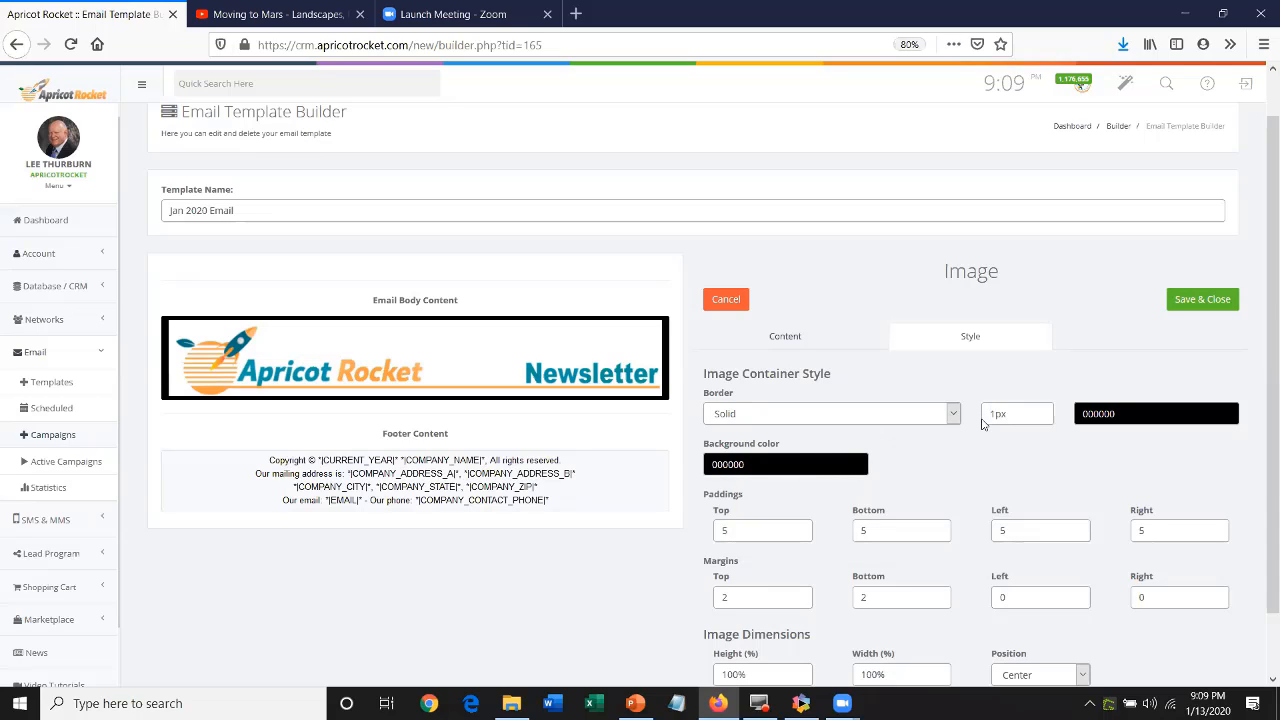
key(Delete)
text(5)
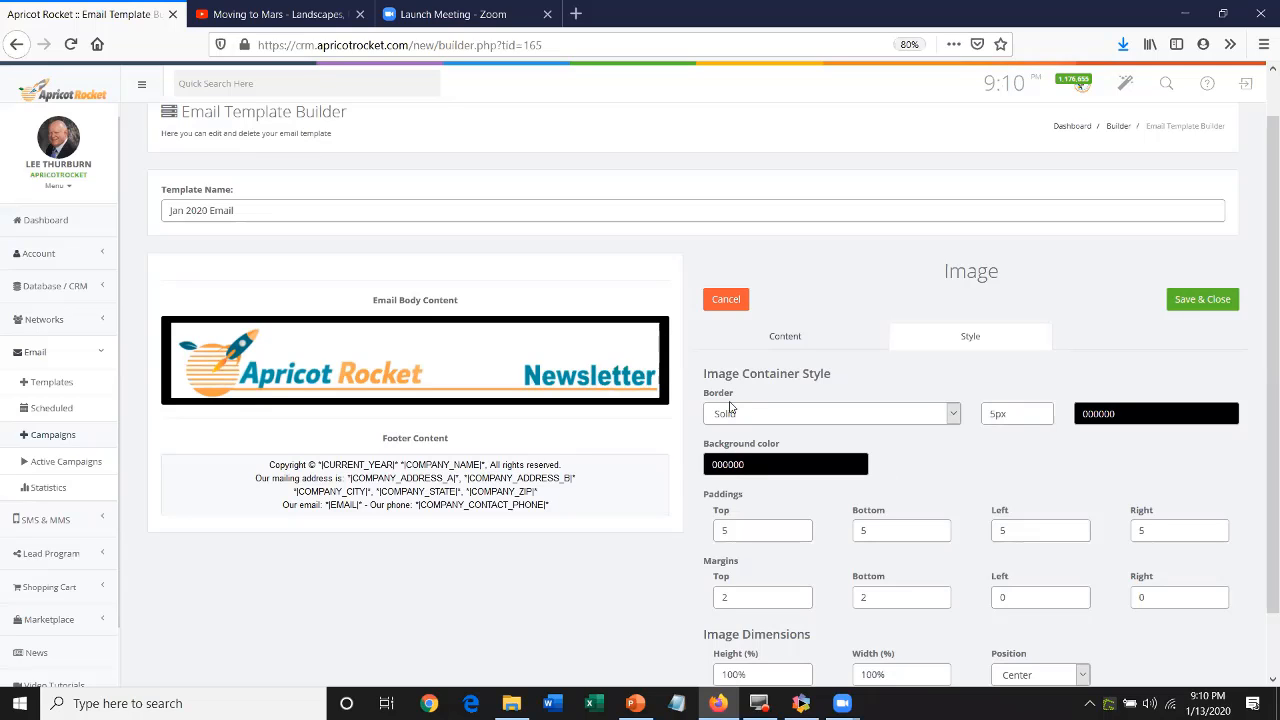
click(1116, 413)
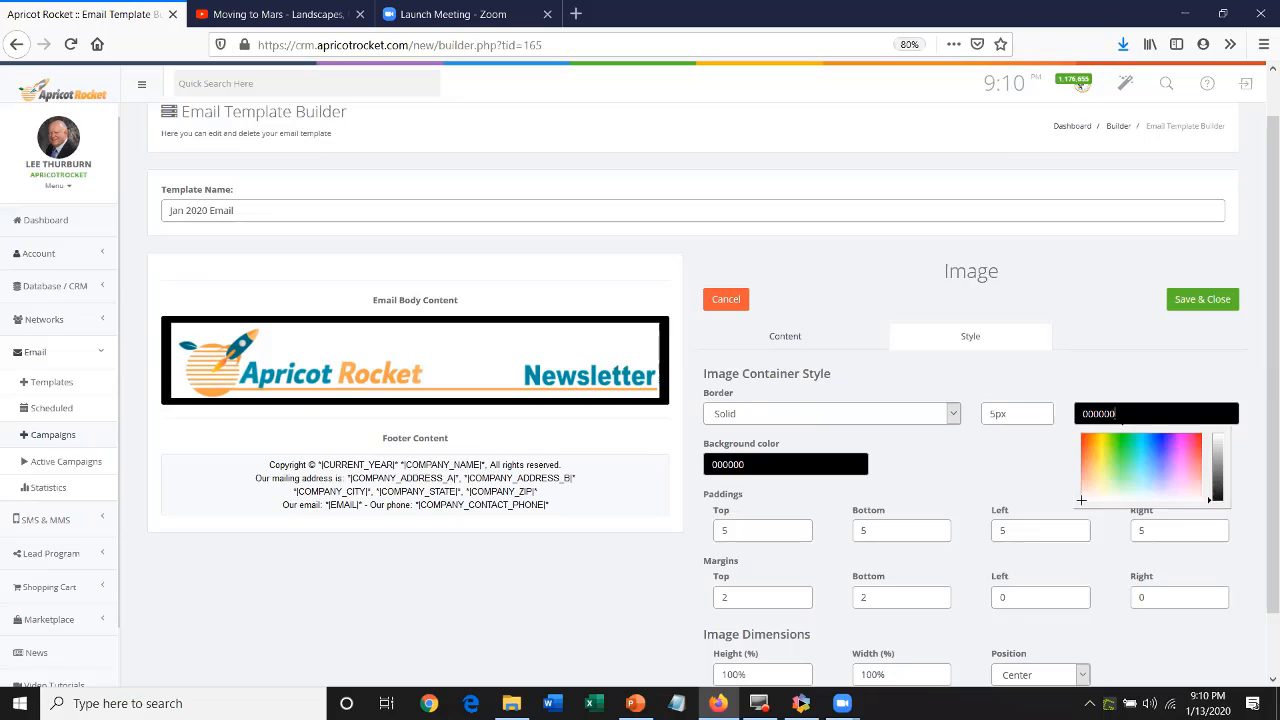
drag(1091, 452, 1043, 466)
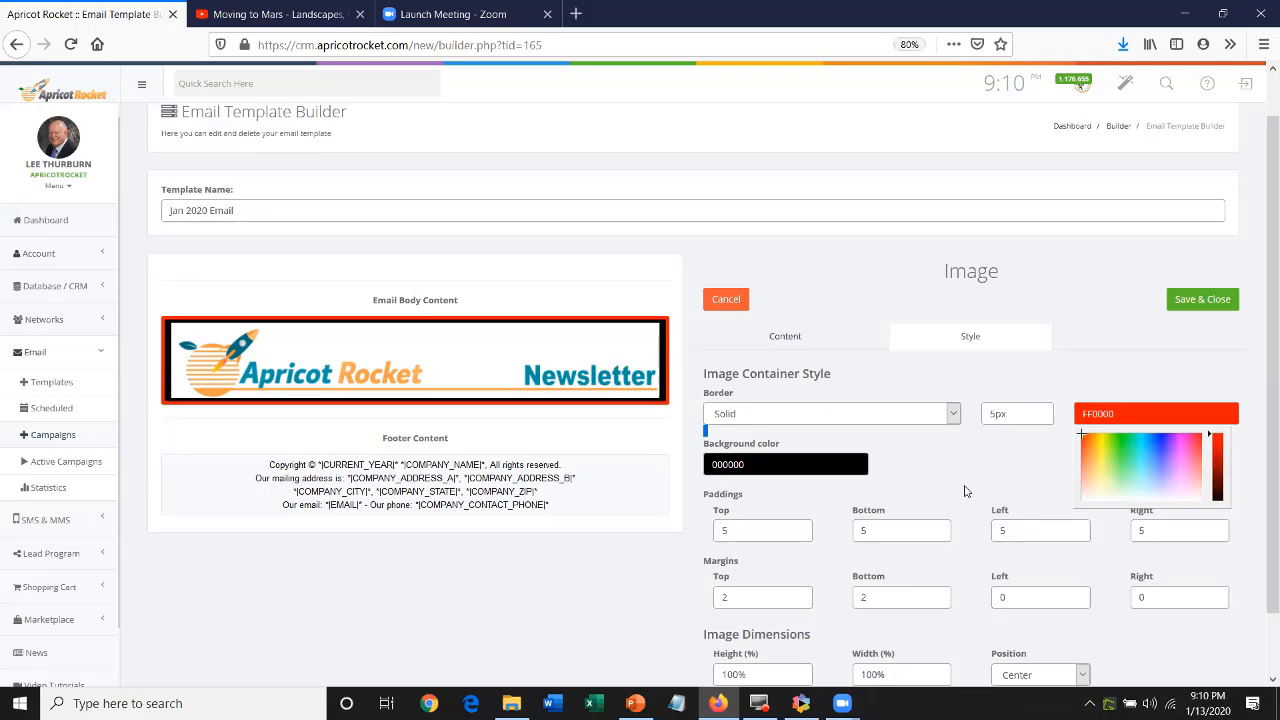
Set the banner container's top, bottom, left and right paddings to 10 and save the image block
scroll(828, 456, down, 1)
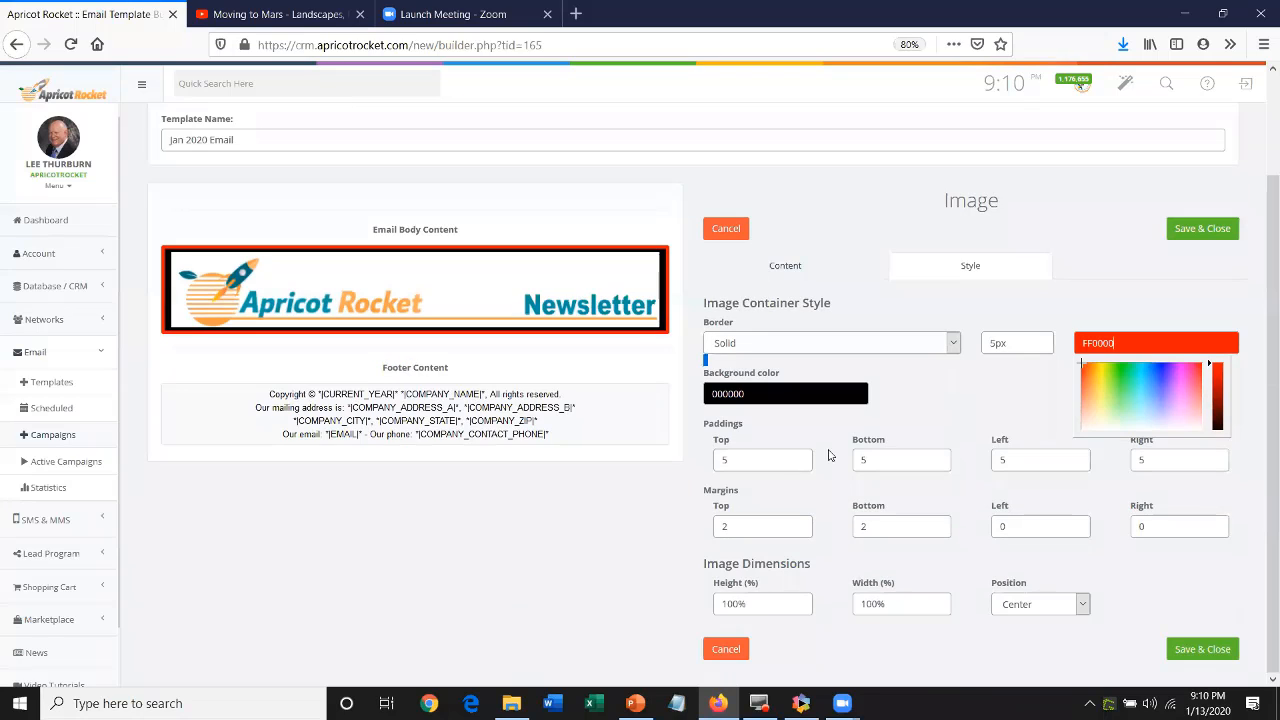
double_click(725, 455)
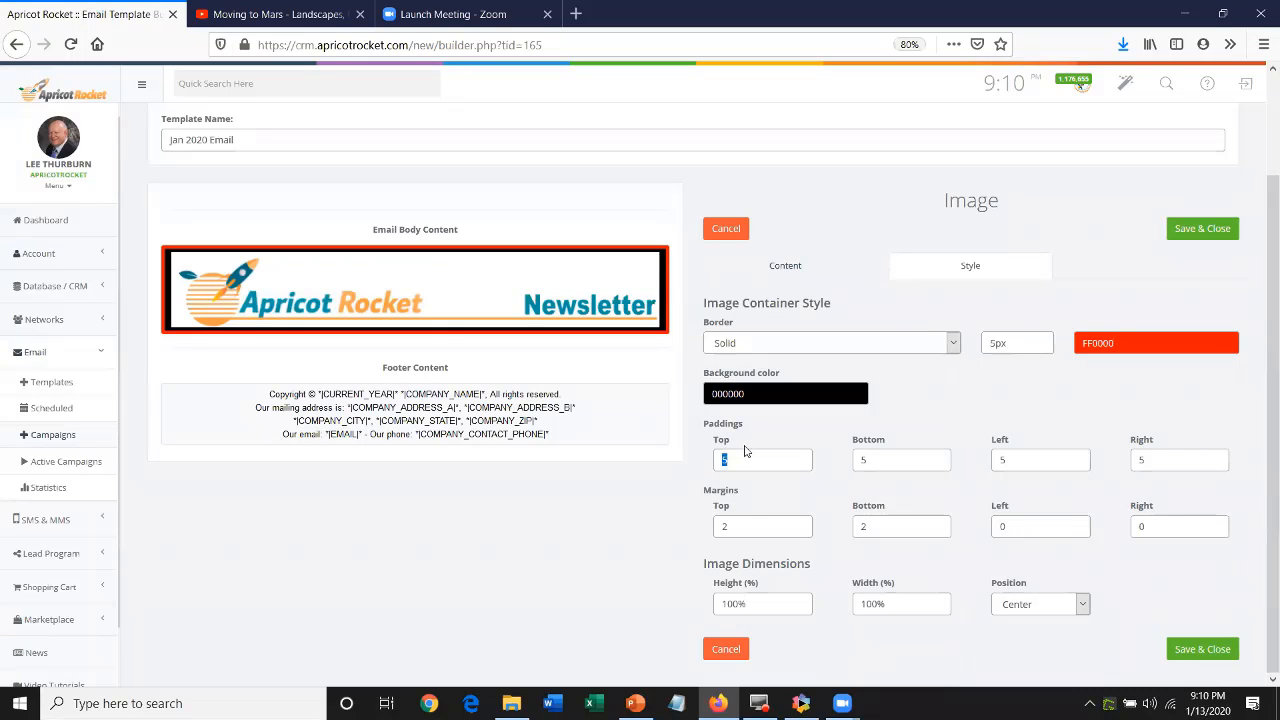
text(10)
key(Tab)
text(10)
key(Tab)
text(10)
key(Tab)
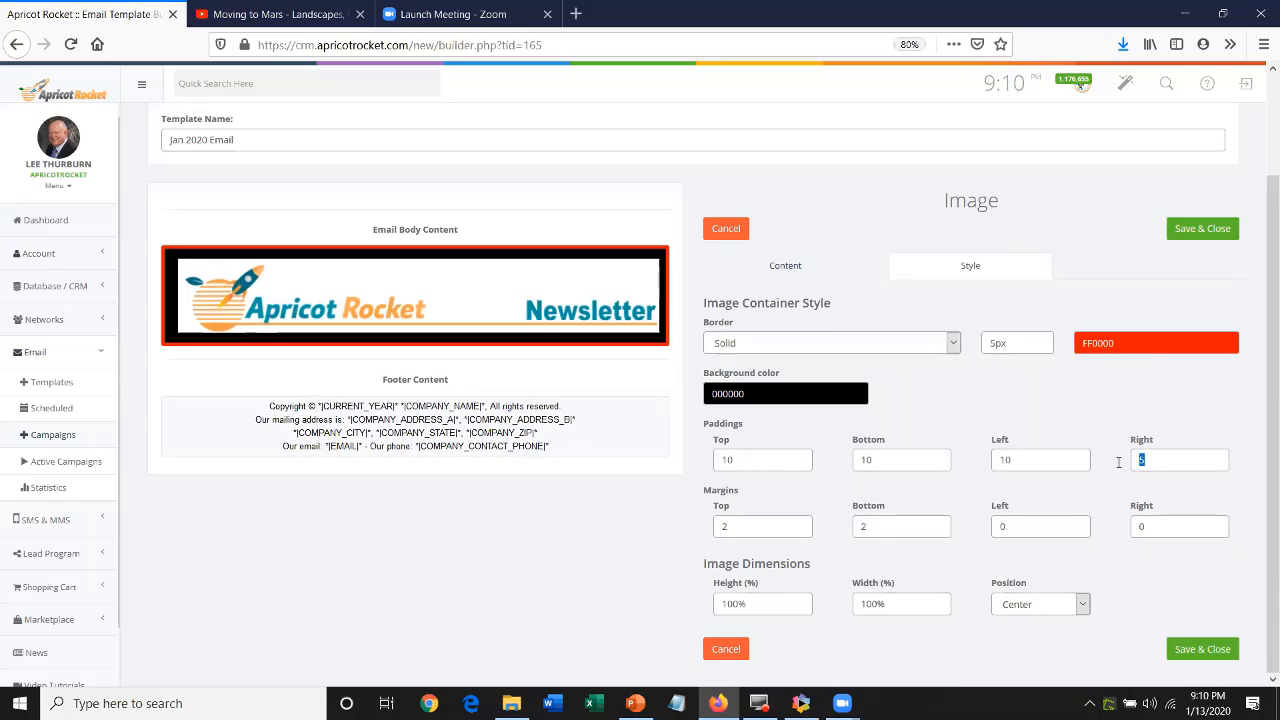
text(10)
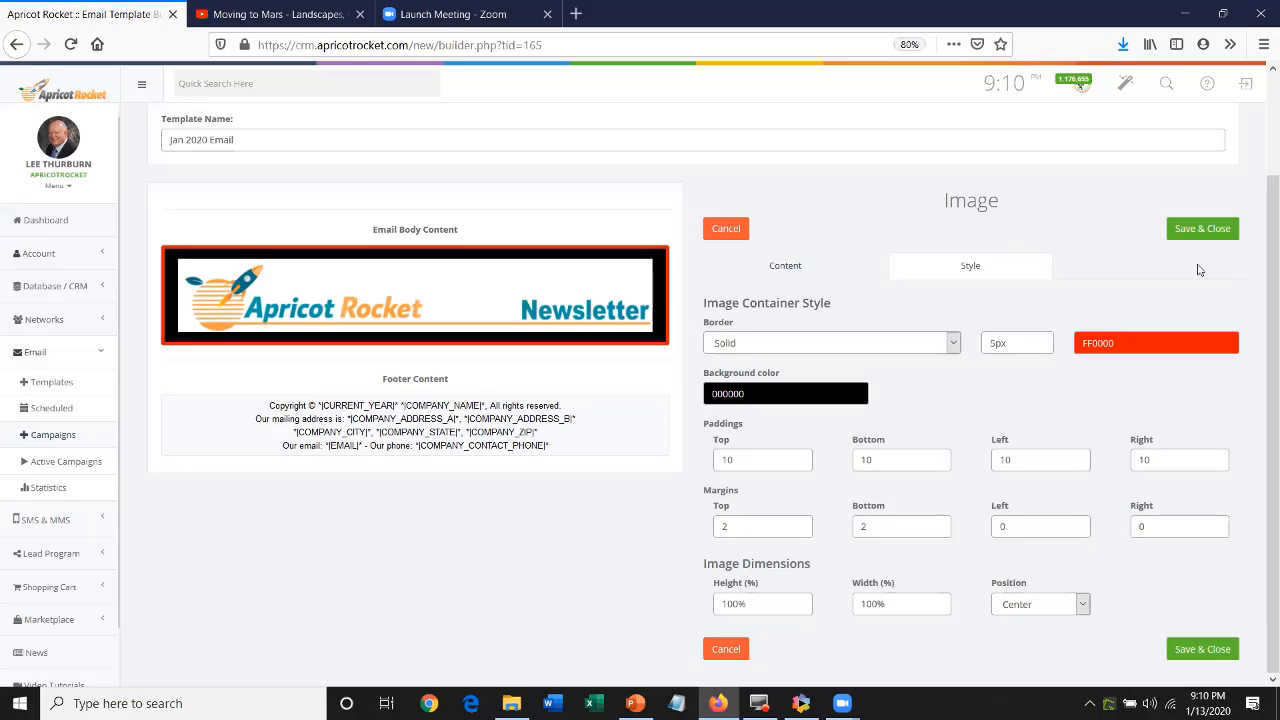
click(1190, 235)
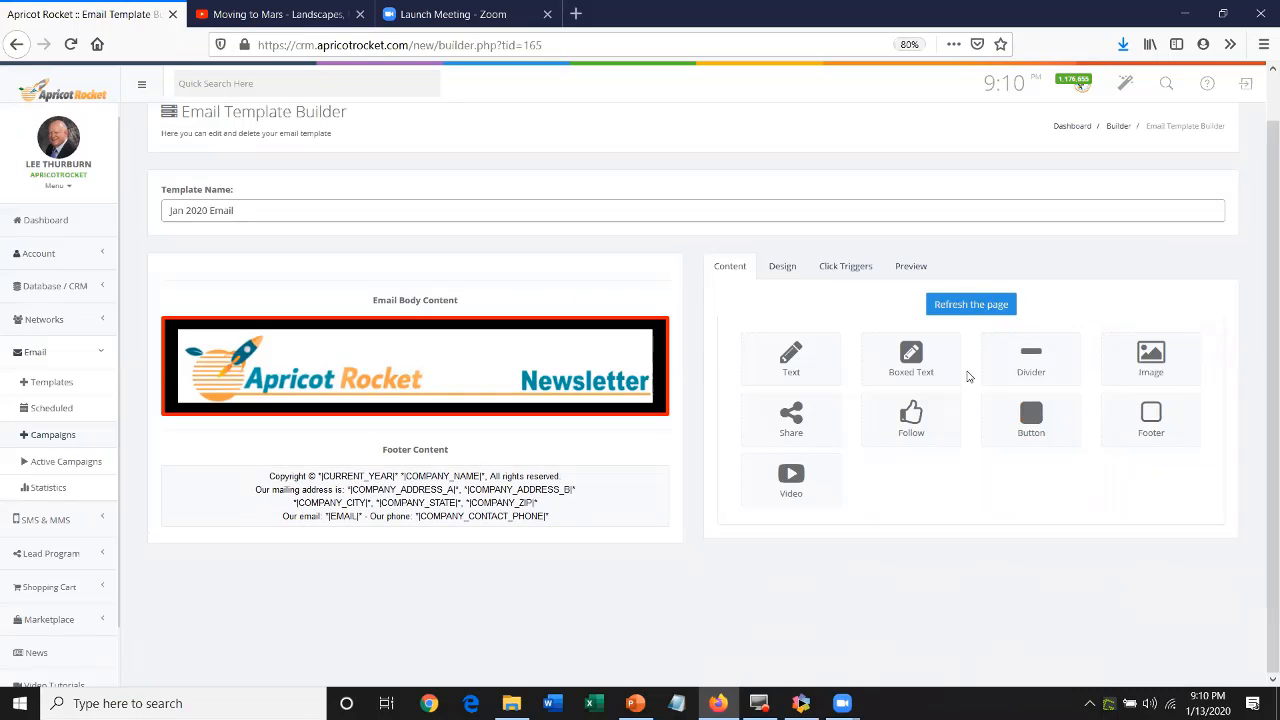
Add a text block above the newsletter banner and replace its placeholder text with "Howdy"
drag(402, 346, 384, 340)
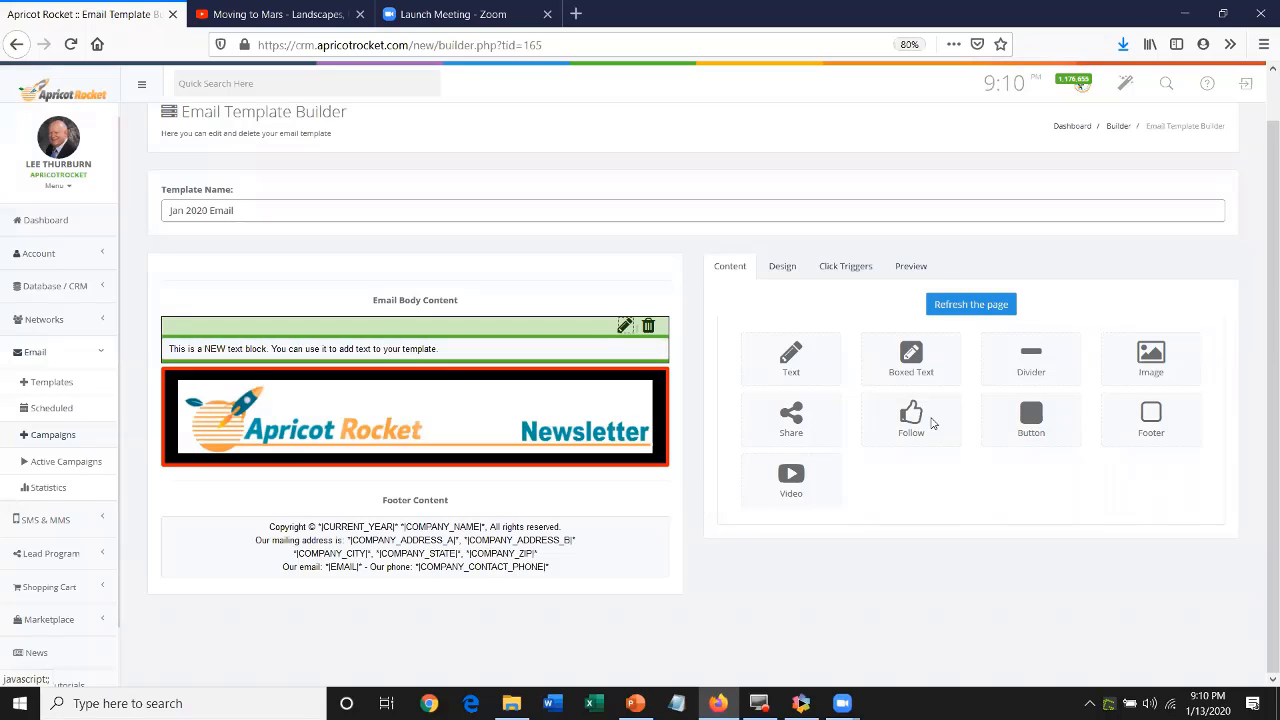
drag(988, 475, 728, 477)
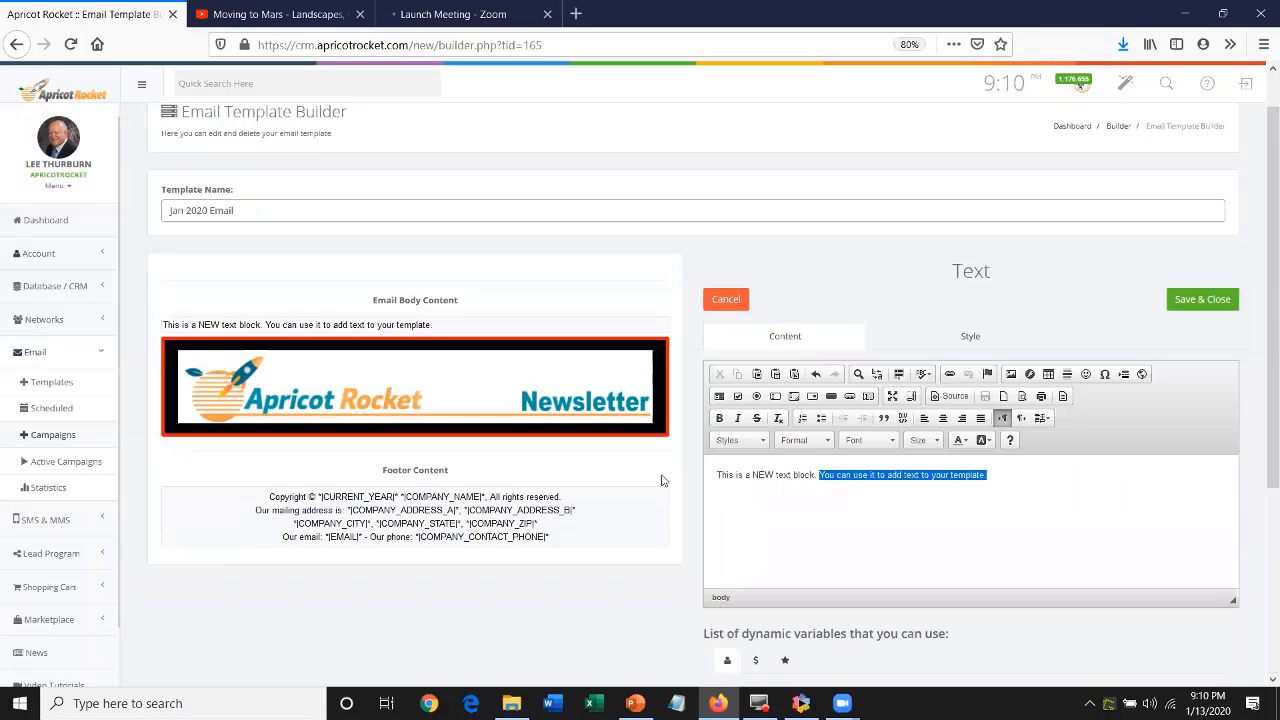
key(ctrl+a)
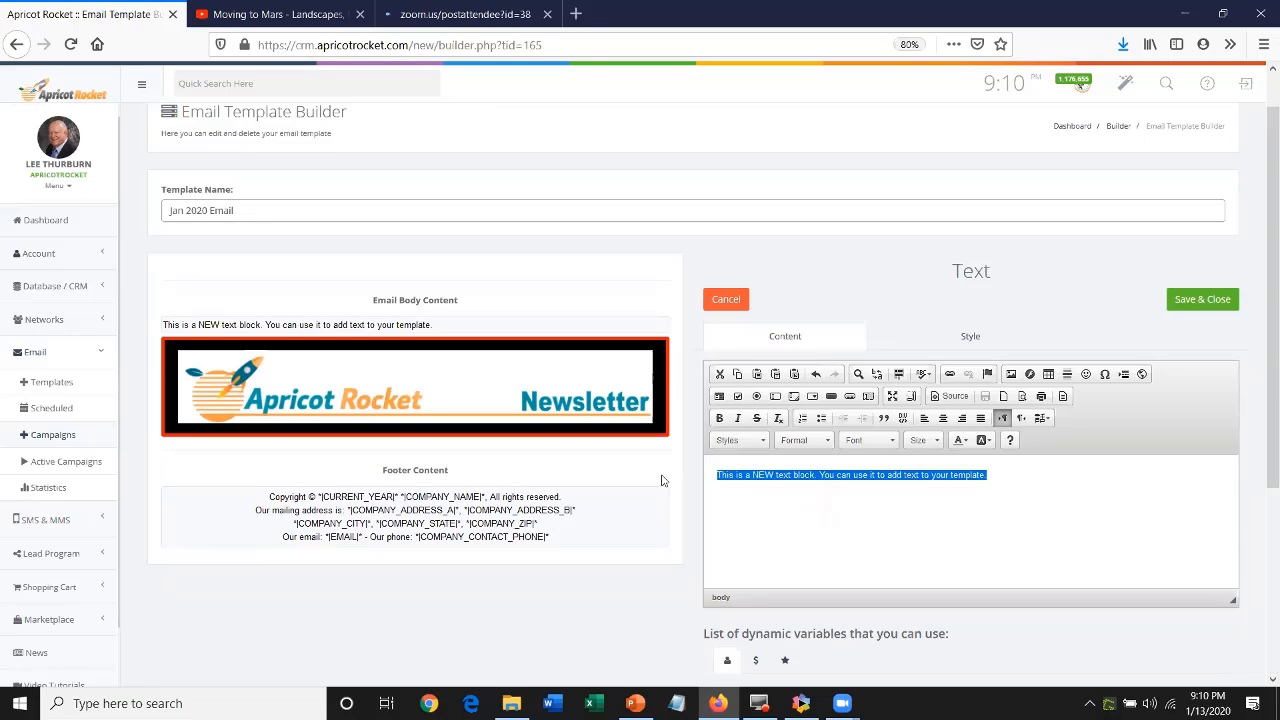
text(Howdy)
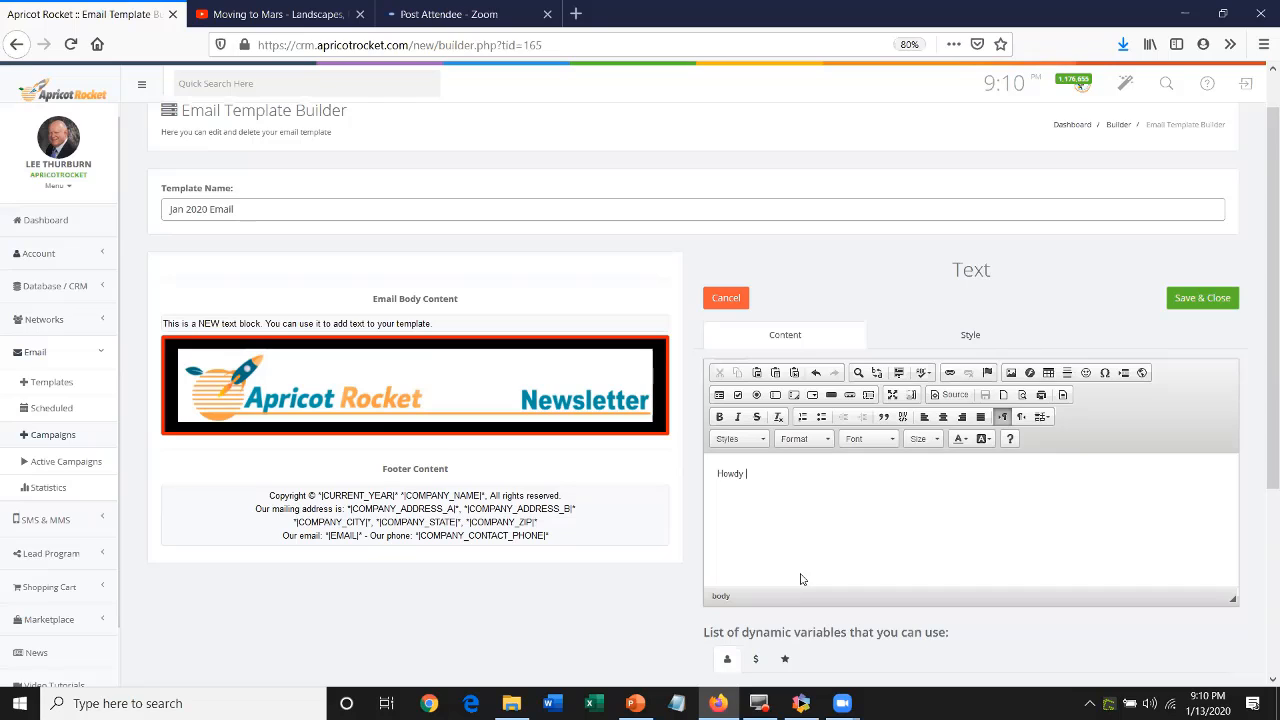
Insert the *|FIRST_NAME|* dynamic variable after "Howdy" and follow it with "- this is fun."
scroll(781, 504, down, 3)
click(781, 502)
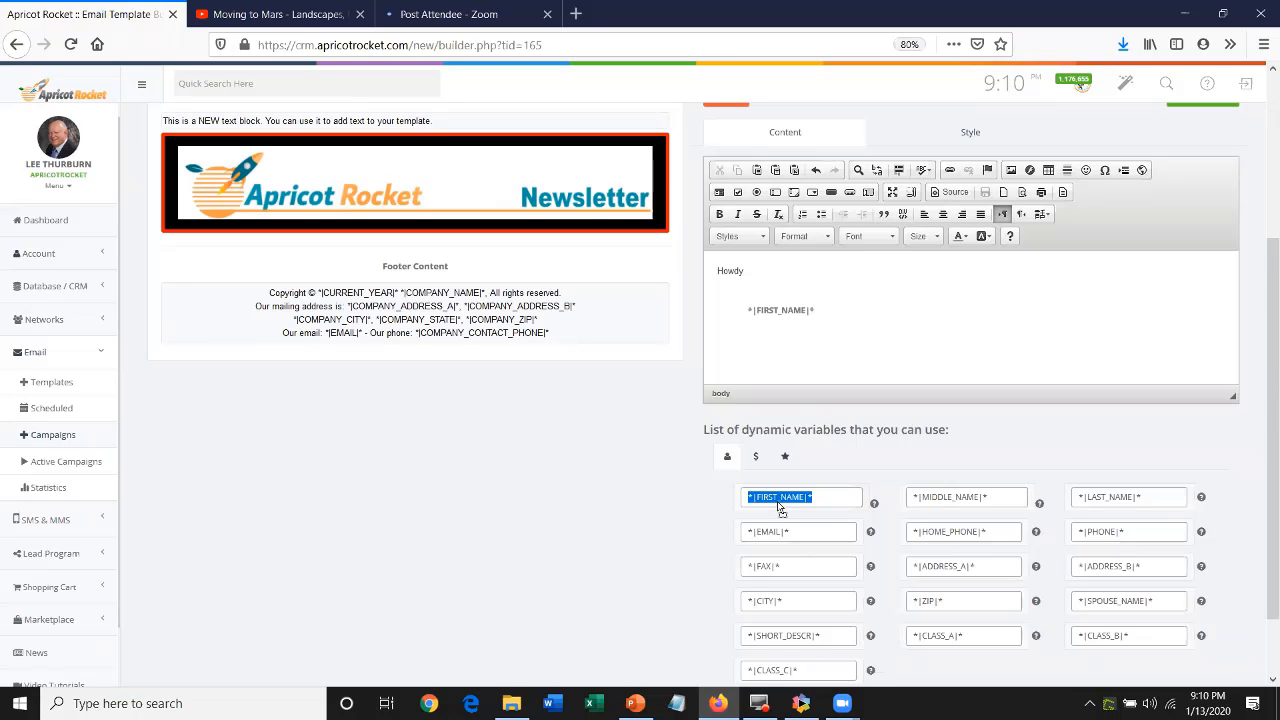
drag(779, 283, 777, 273)
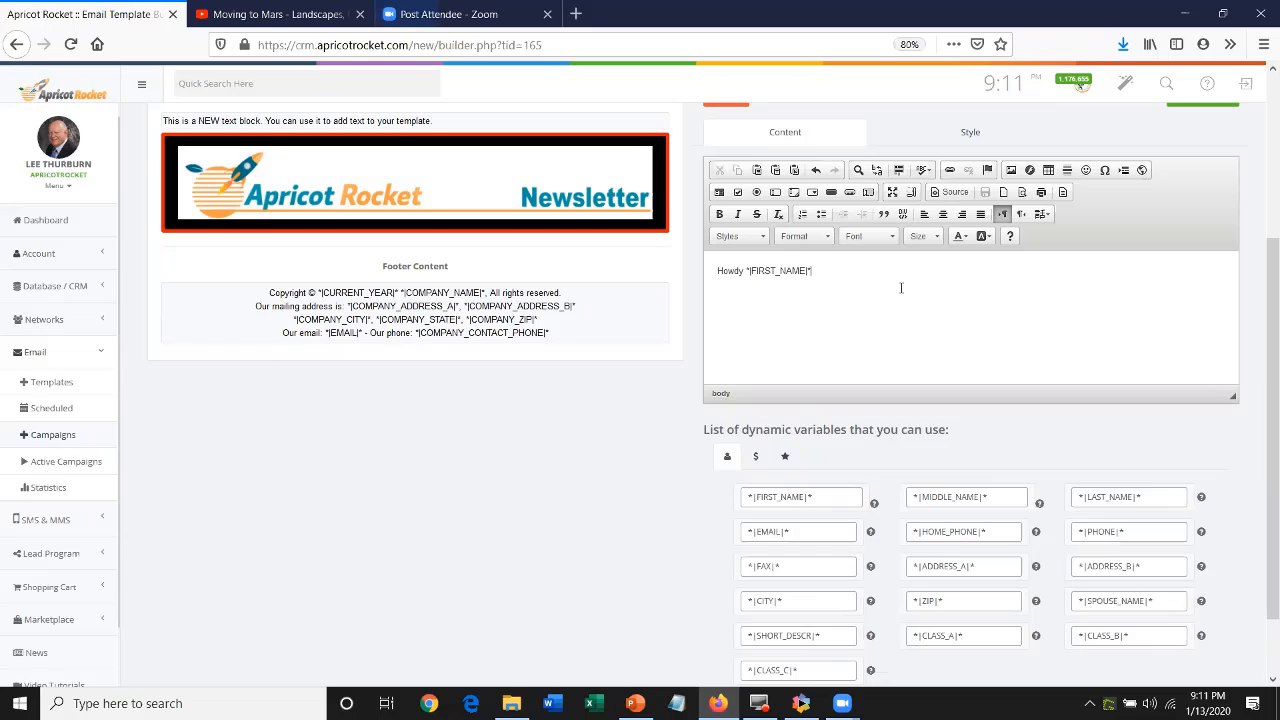
text(- this is fun.)
Set the greeting text block's font size to 16px in its style settings and save the block
scroll(998, 422, up, 3)
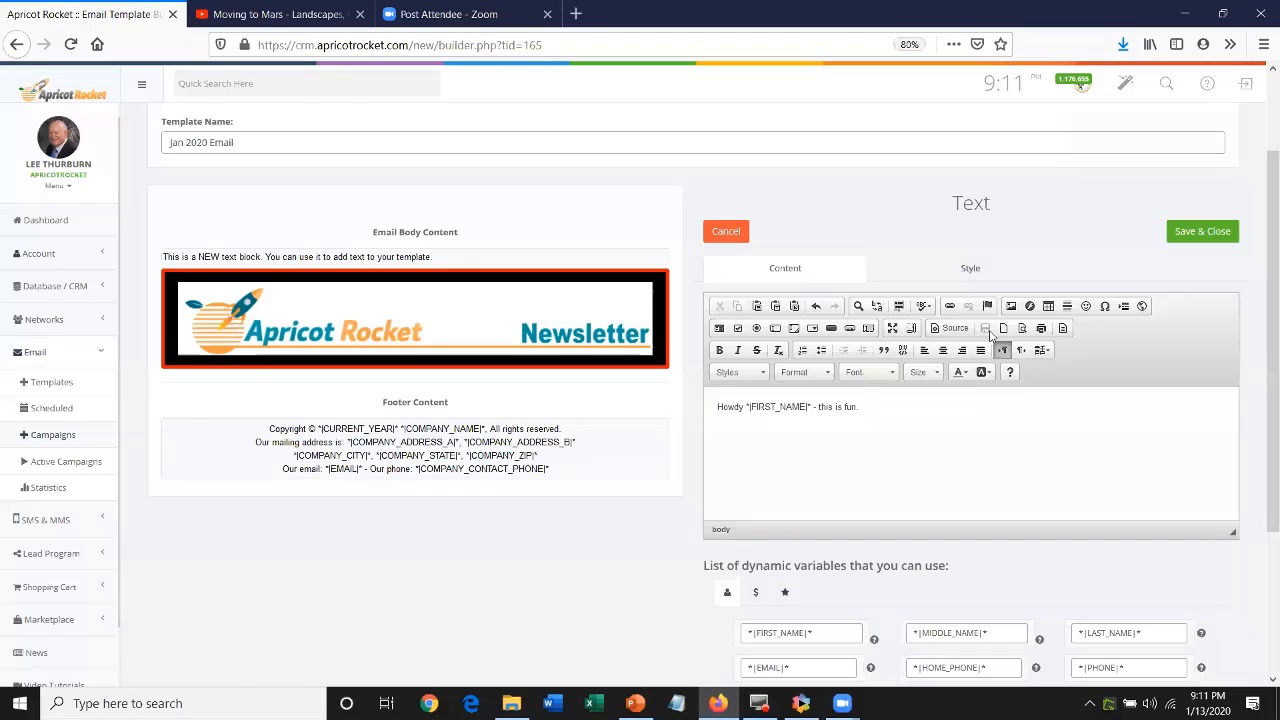
click(970, 268)
click(948, 426)
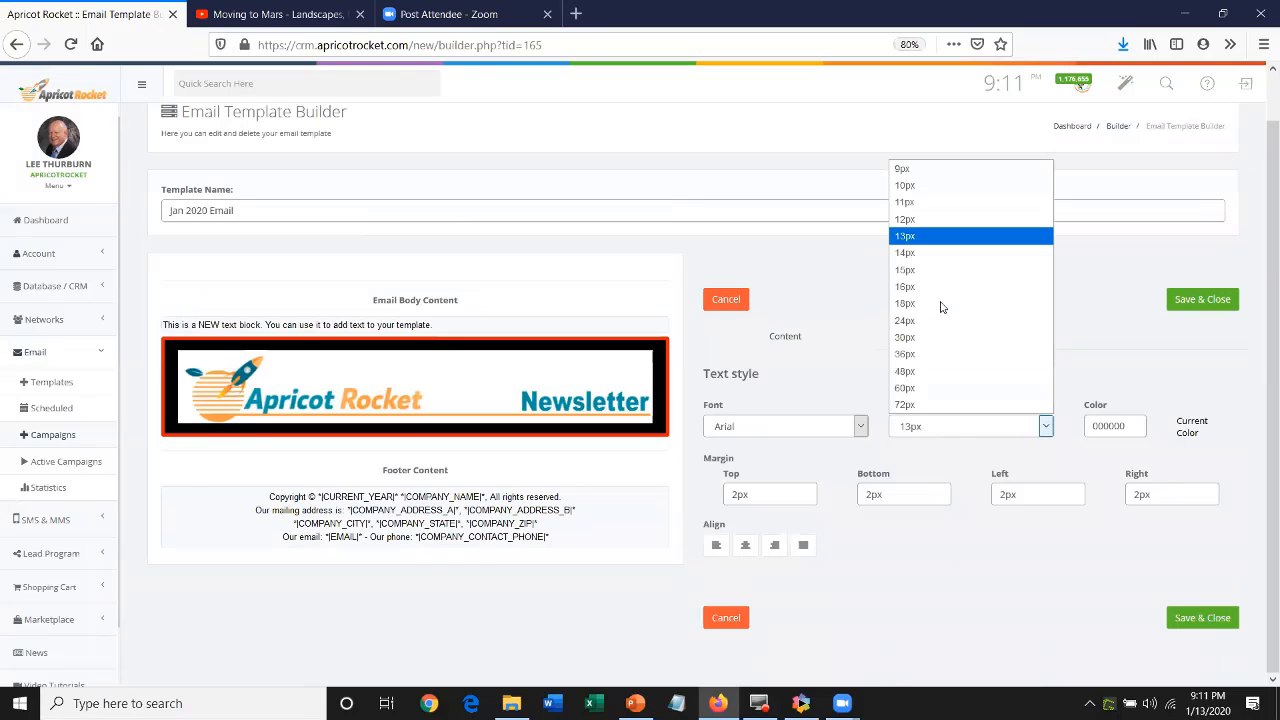
click(928, 285)
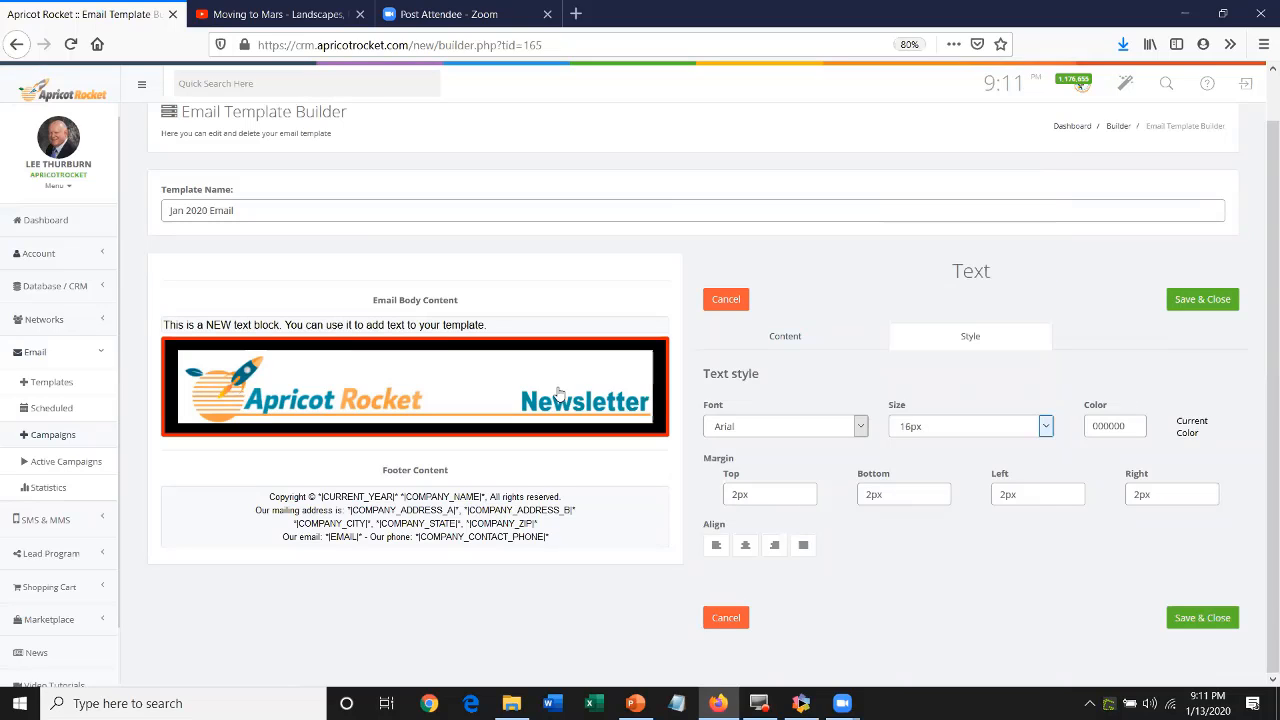
click(497, 345)
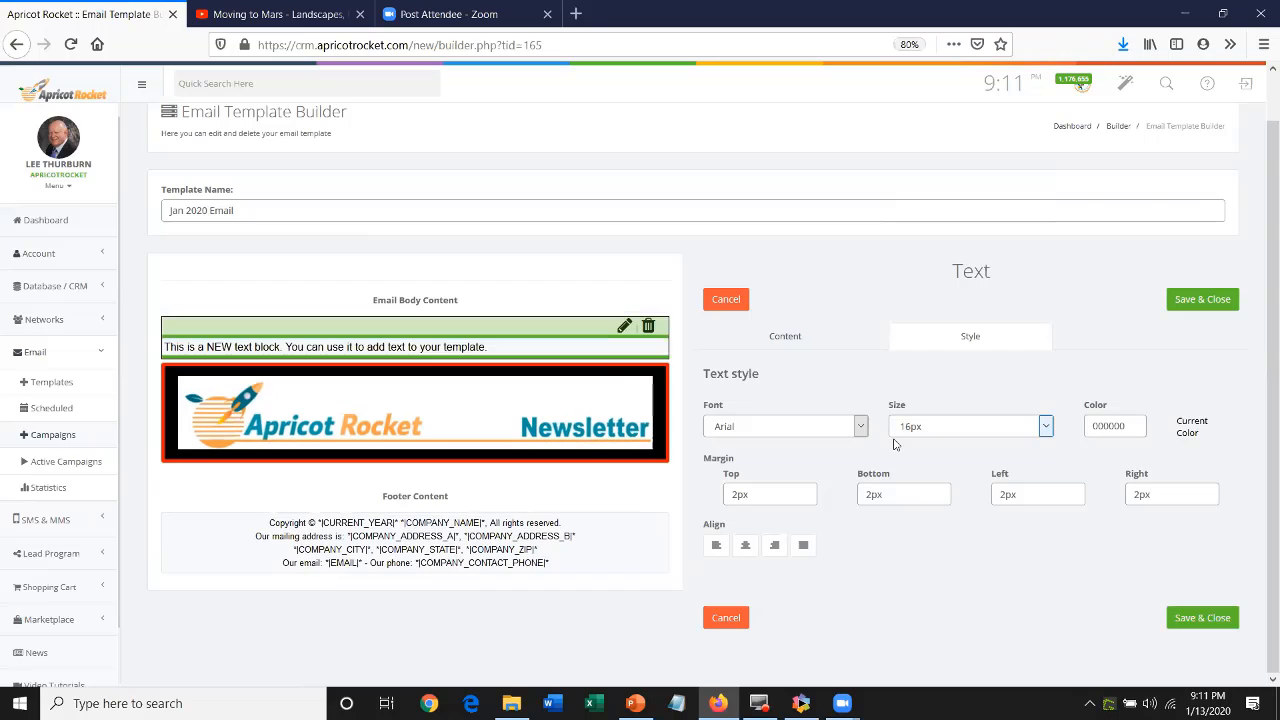
click(1193, 303)
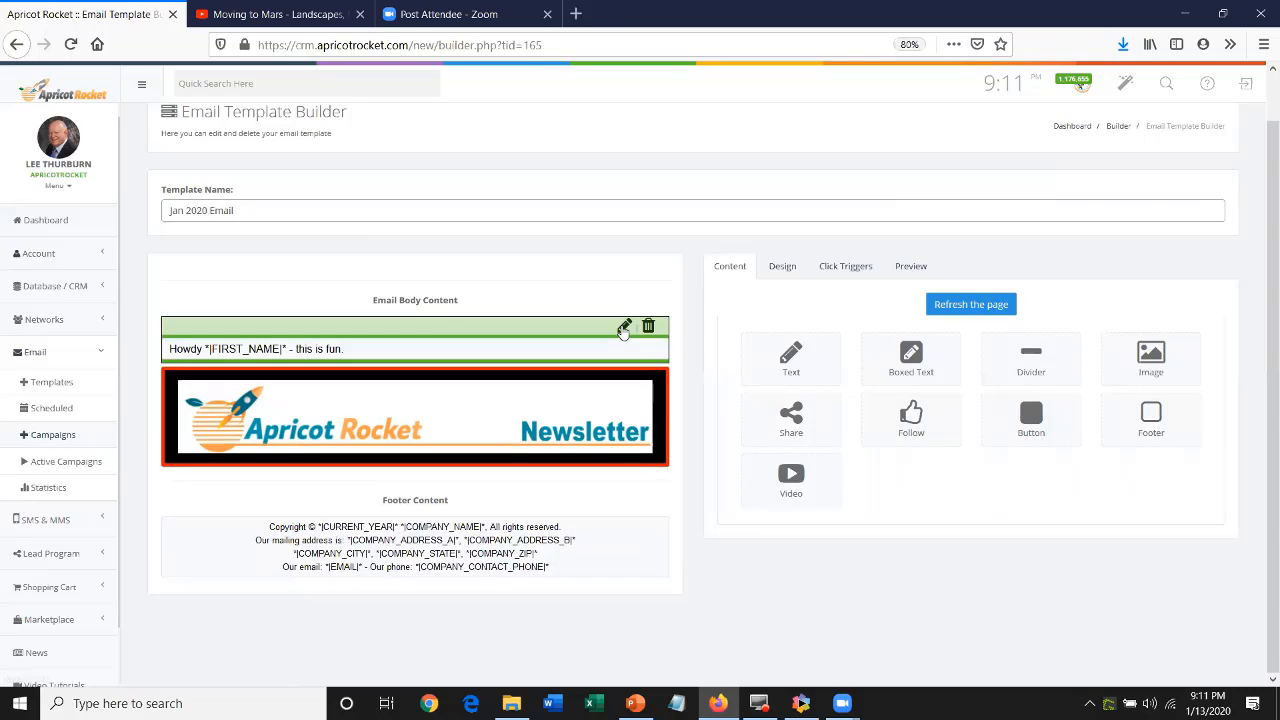
Reopen the greeting text block for editing and make the word "Howdy" bold
click(624, 326)
click(783, 345)
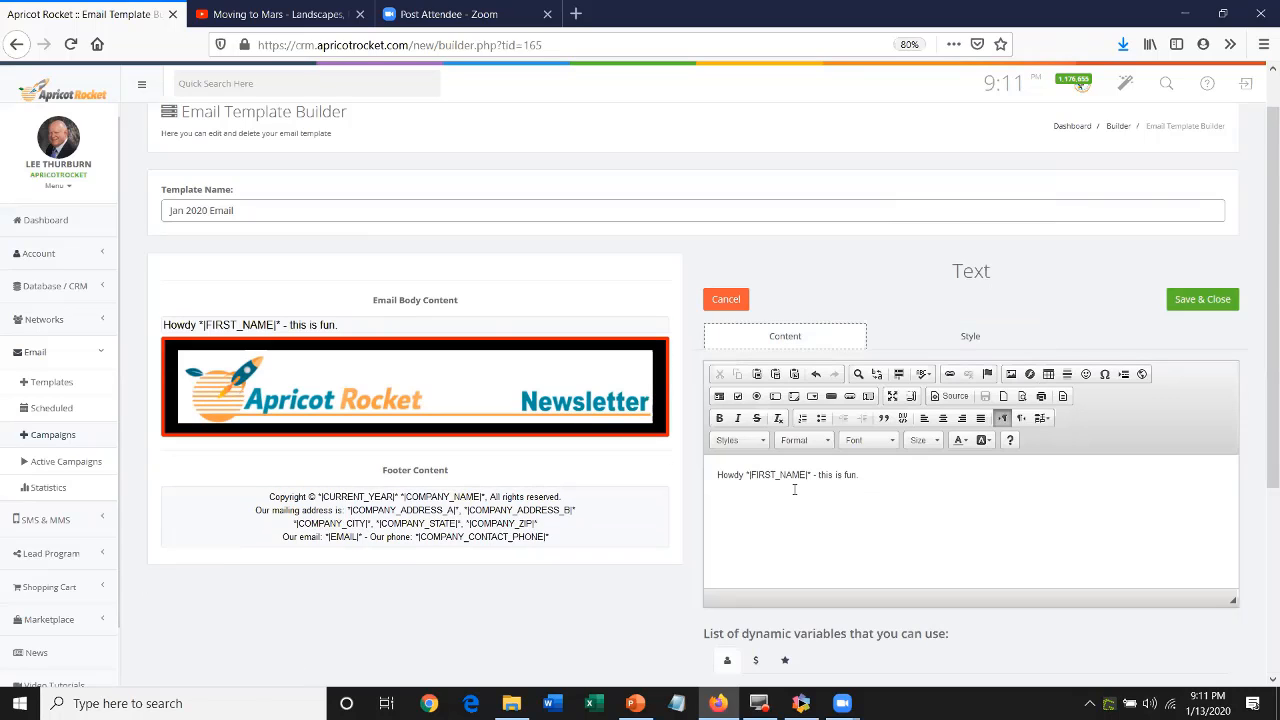
click(730, 477)
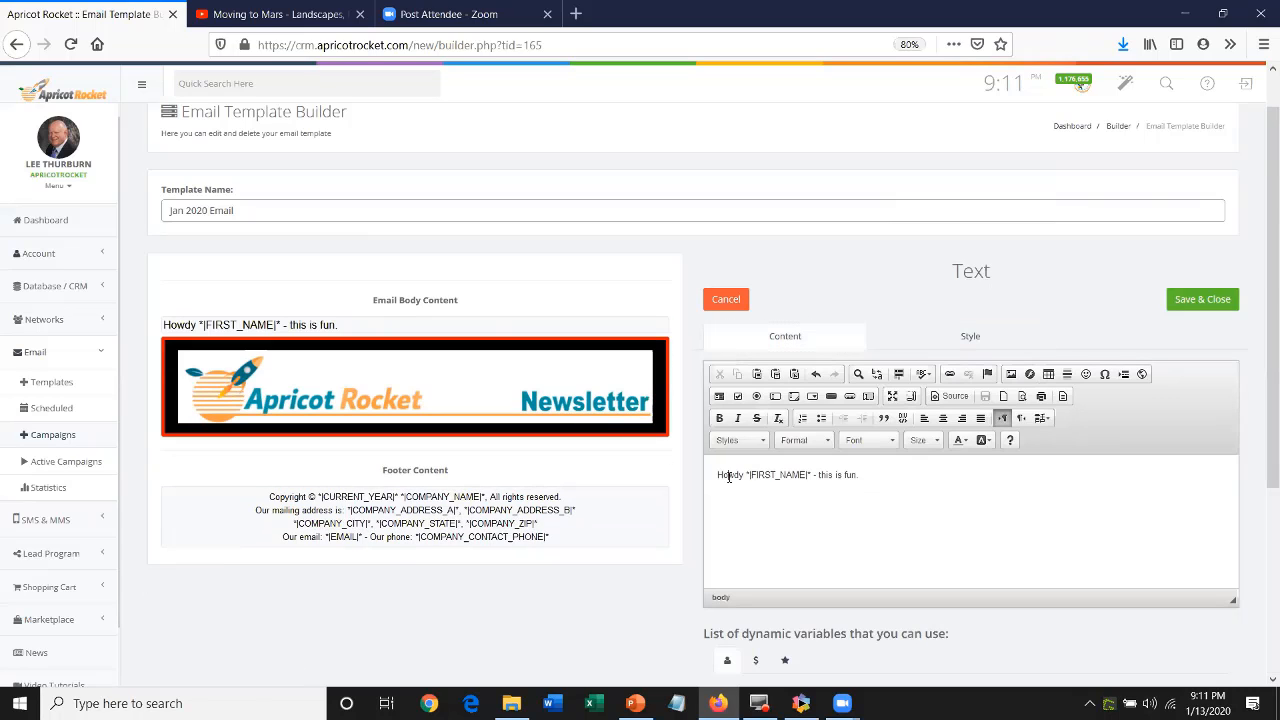
click(720, 418)
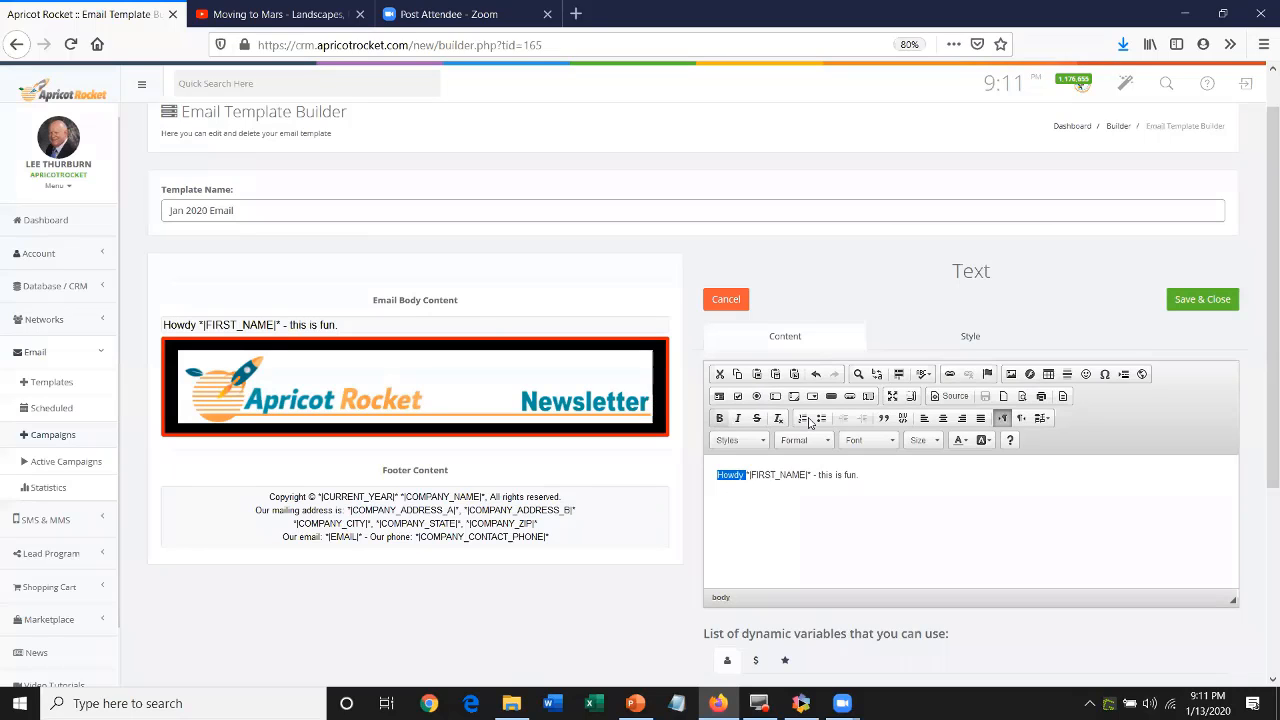
double_click(853, 475)
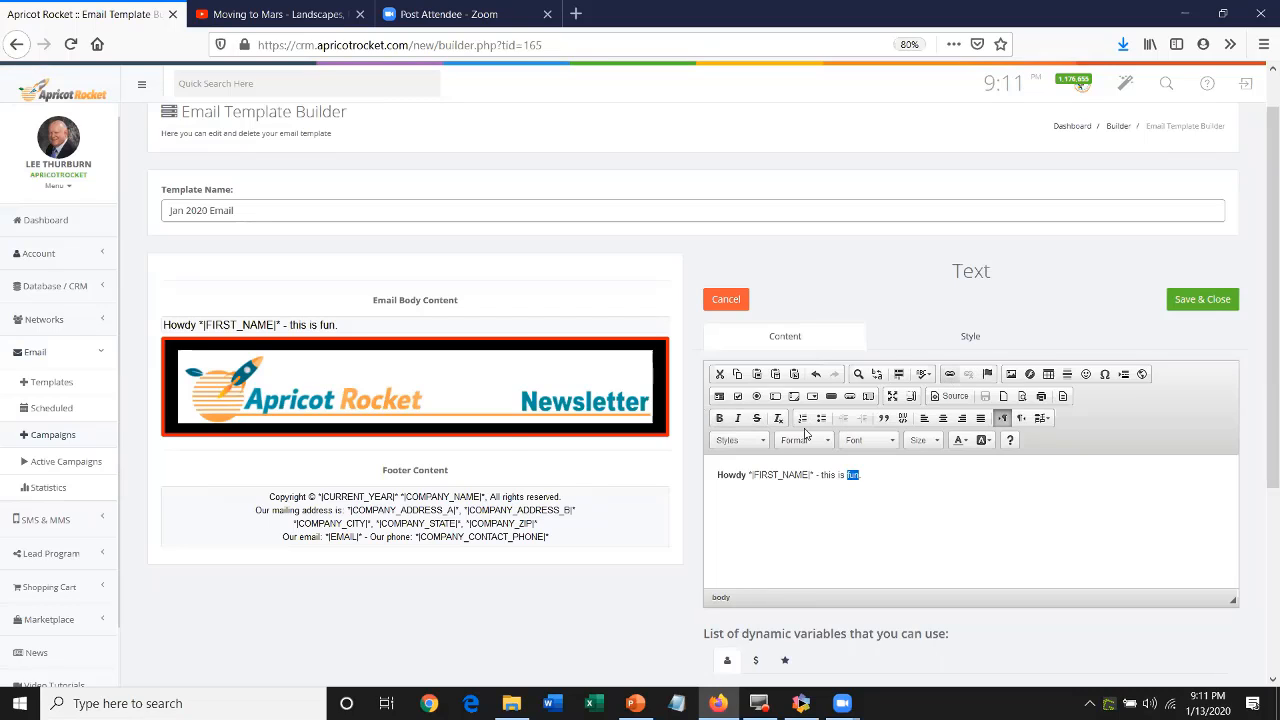
key(ctrl+l)
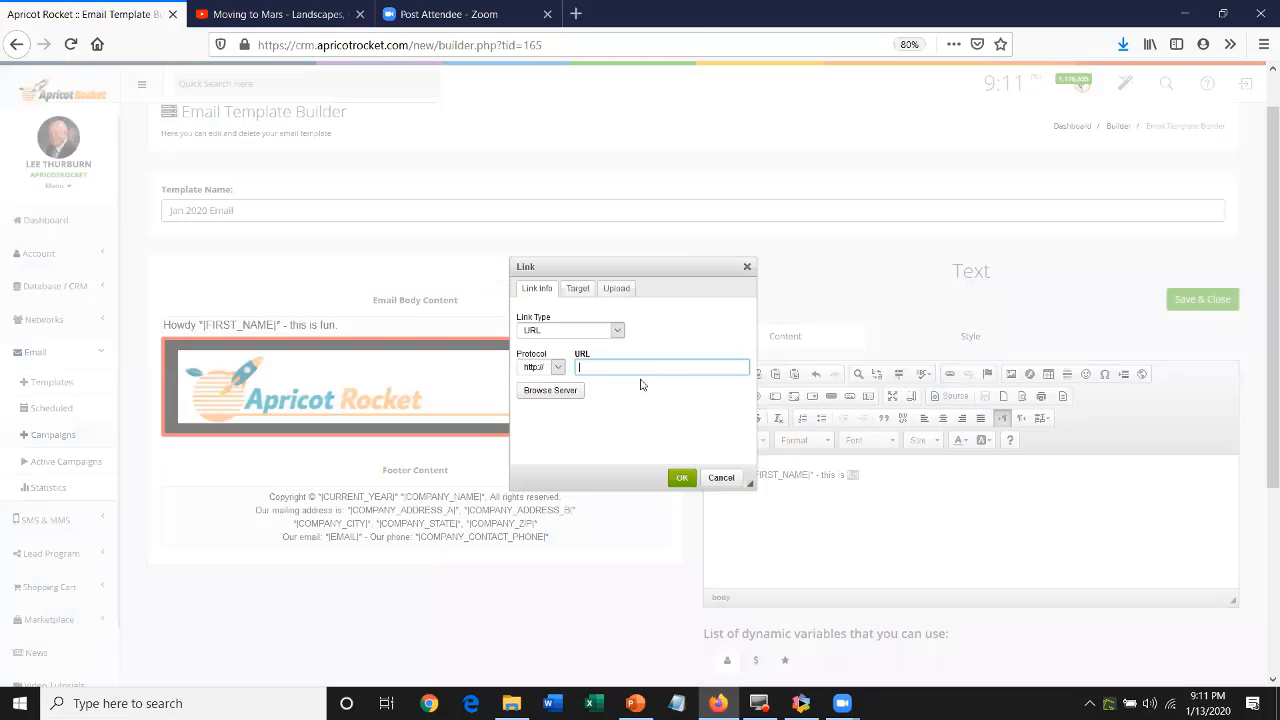
text(google.com)
click(680, 478)
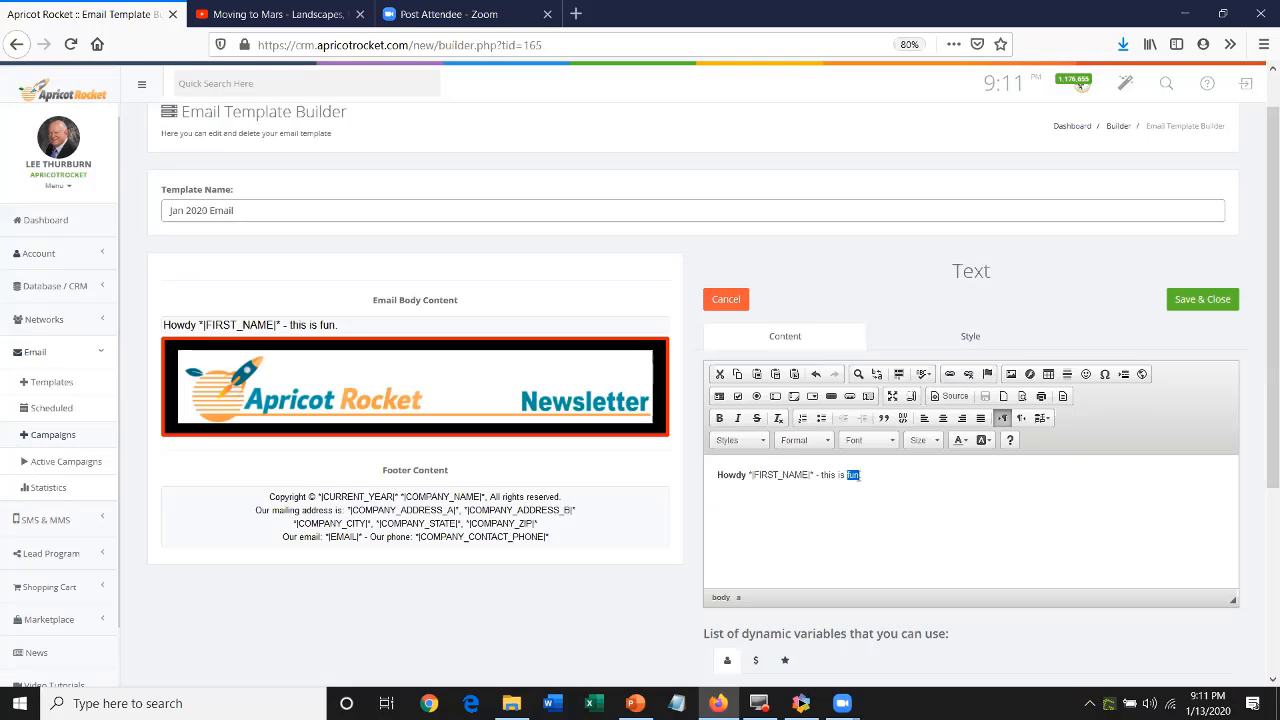
Apply a blue text color to the linked word "fun" and save the text block
click(965, 442)
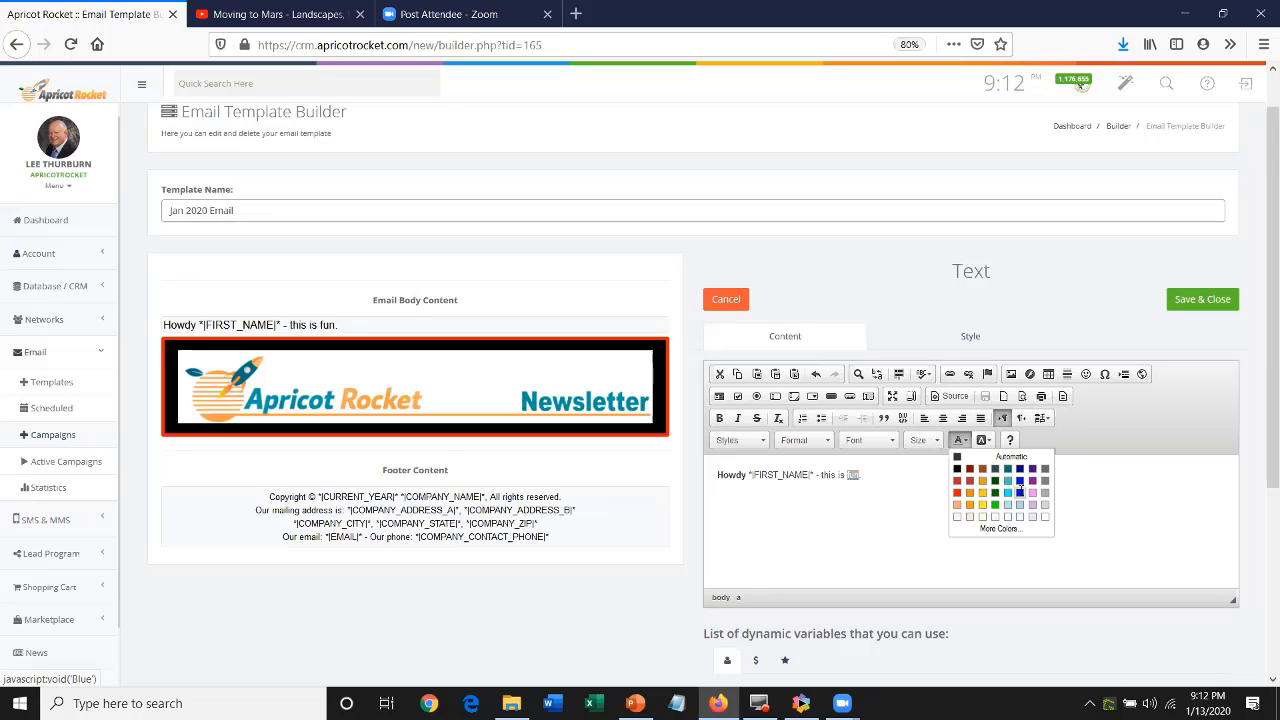
click(969, 496)
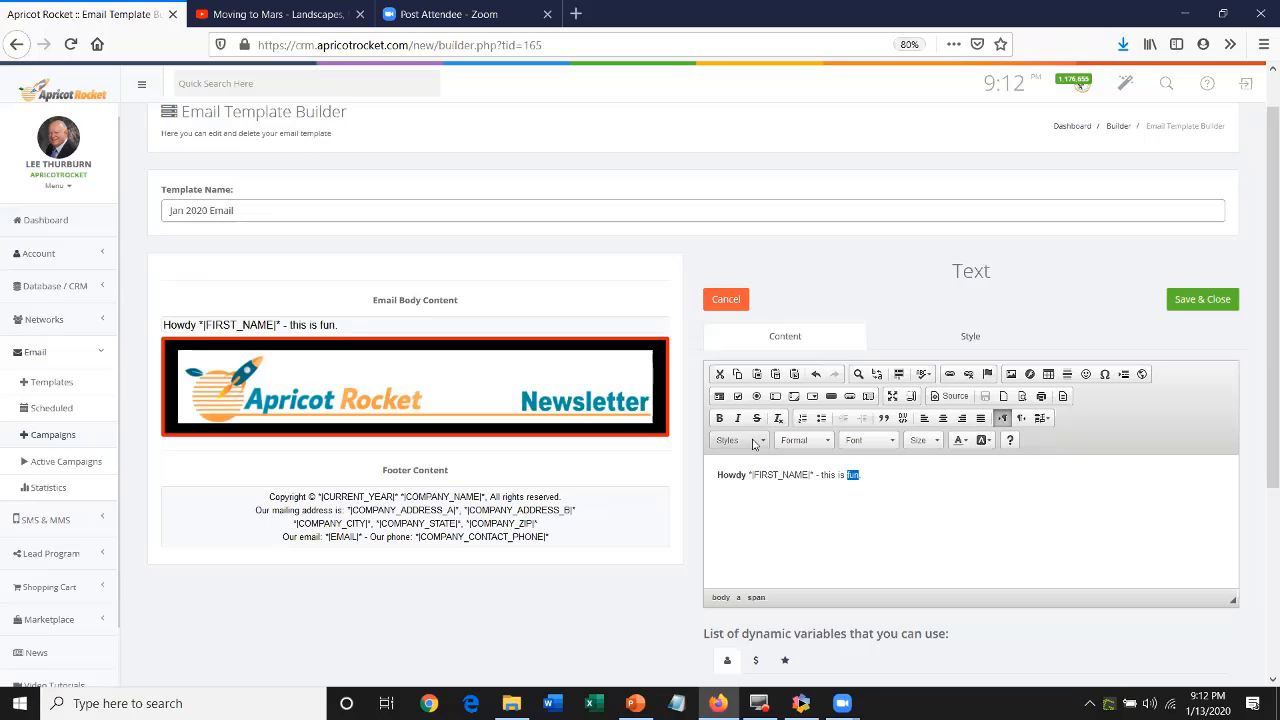
click(738, 440)
scroll(750, 500, down, 5)
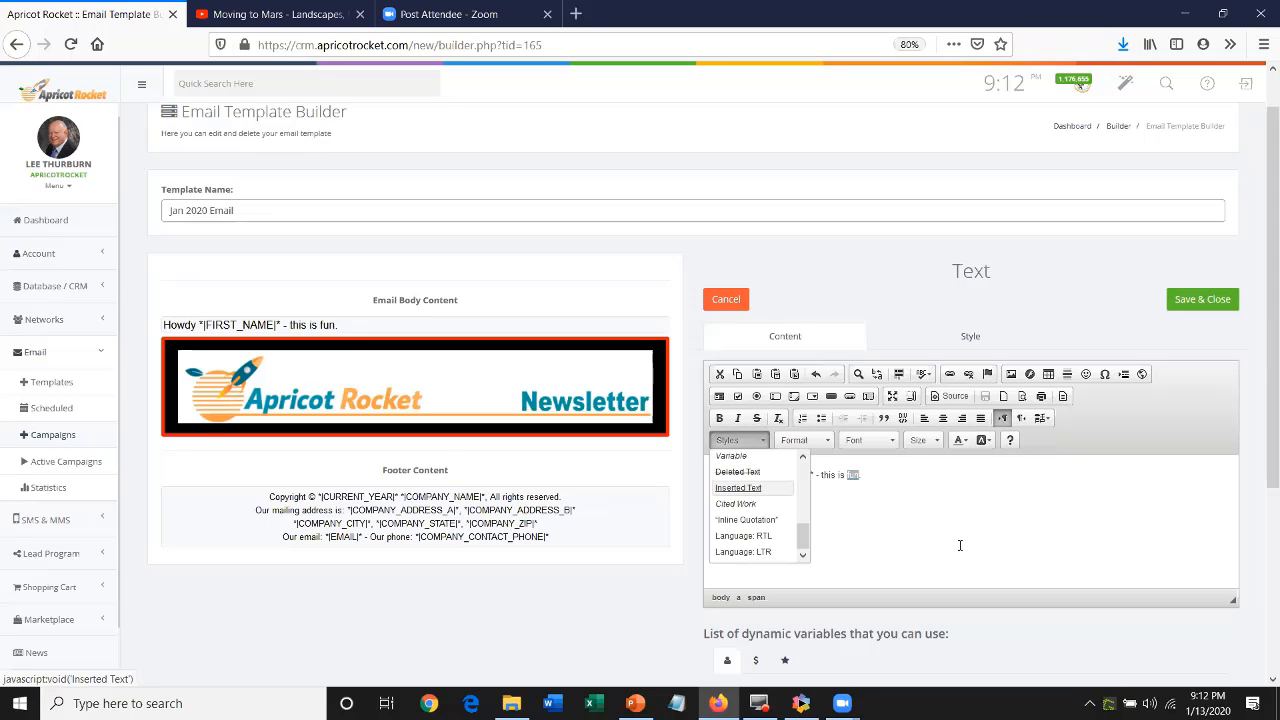
click(960, 550)
click(1192, 306)
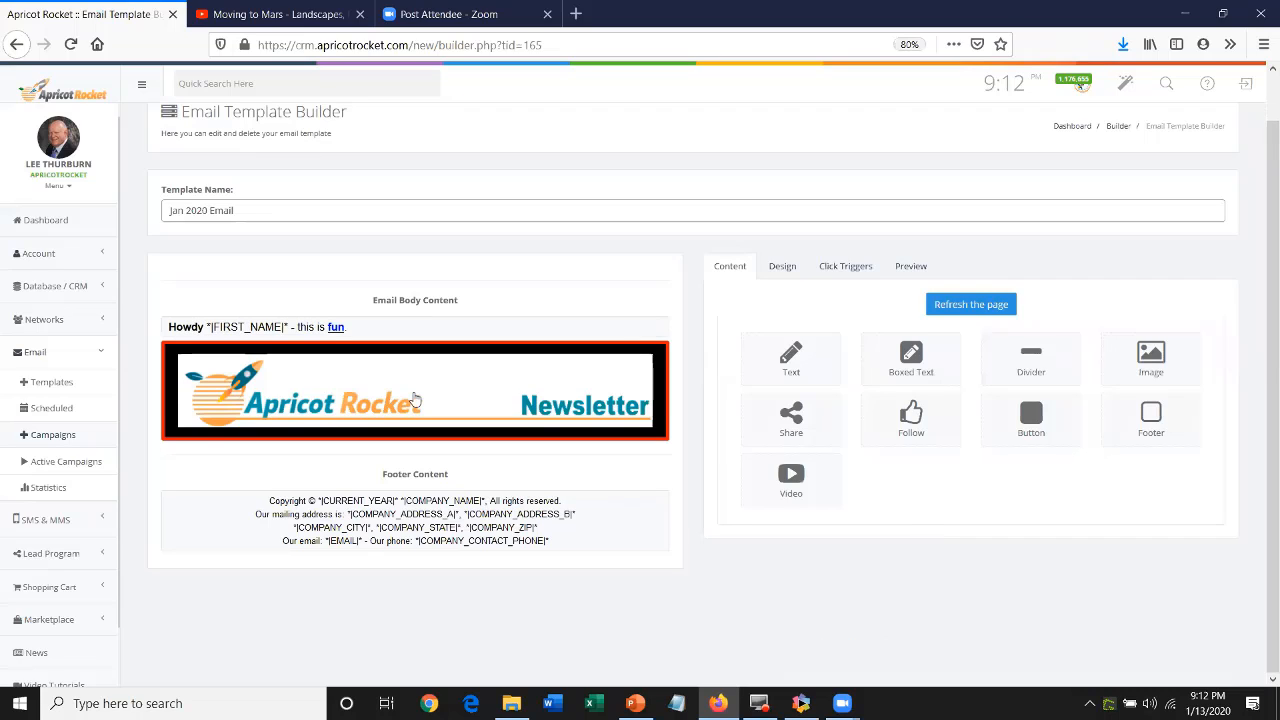
Preview the email template to check the personalized greeting and banner, and return to the content blocks
mouse_move(336, 346)
click(910, 268)
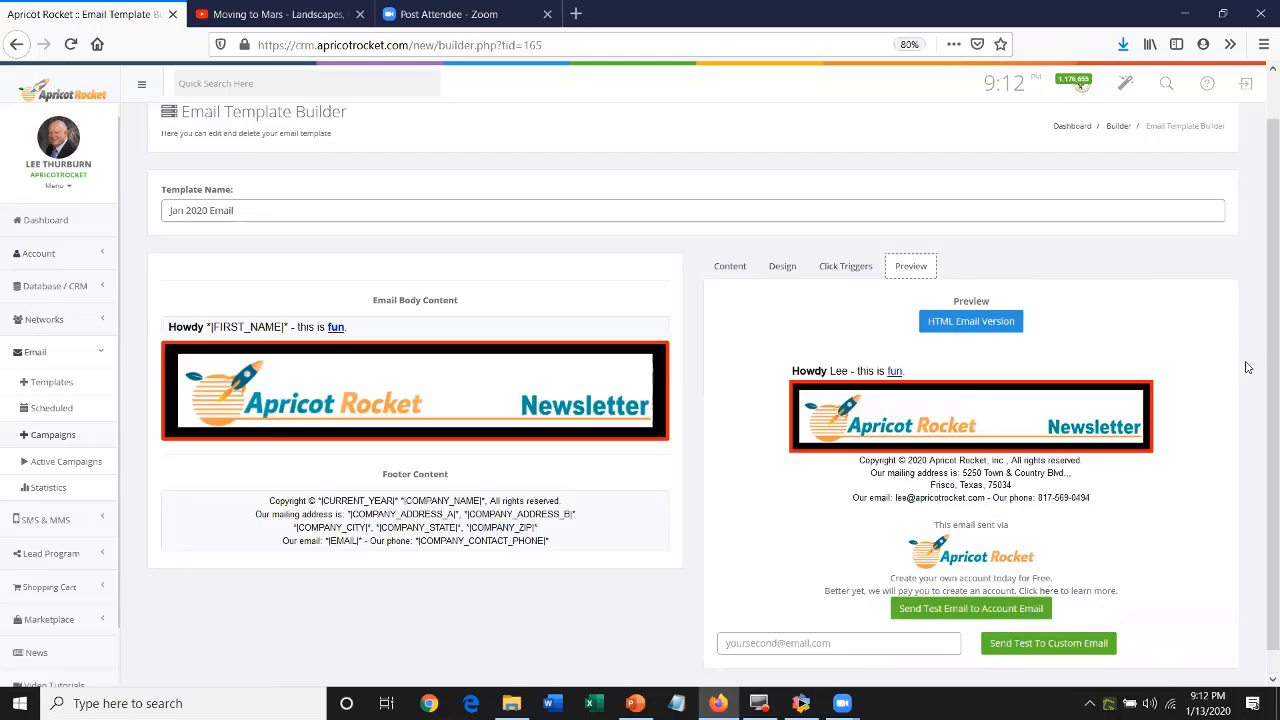
click(718, 267)
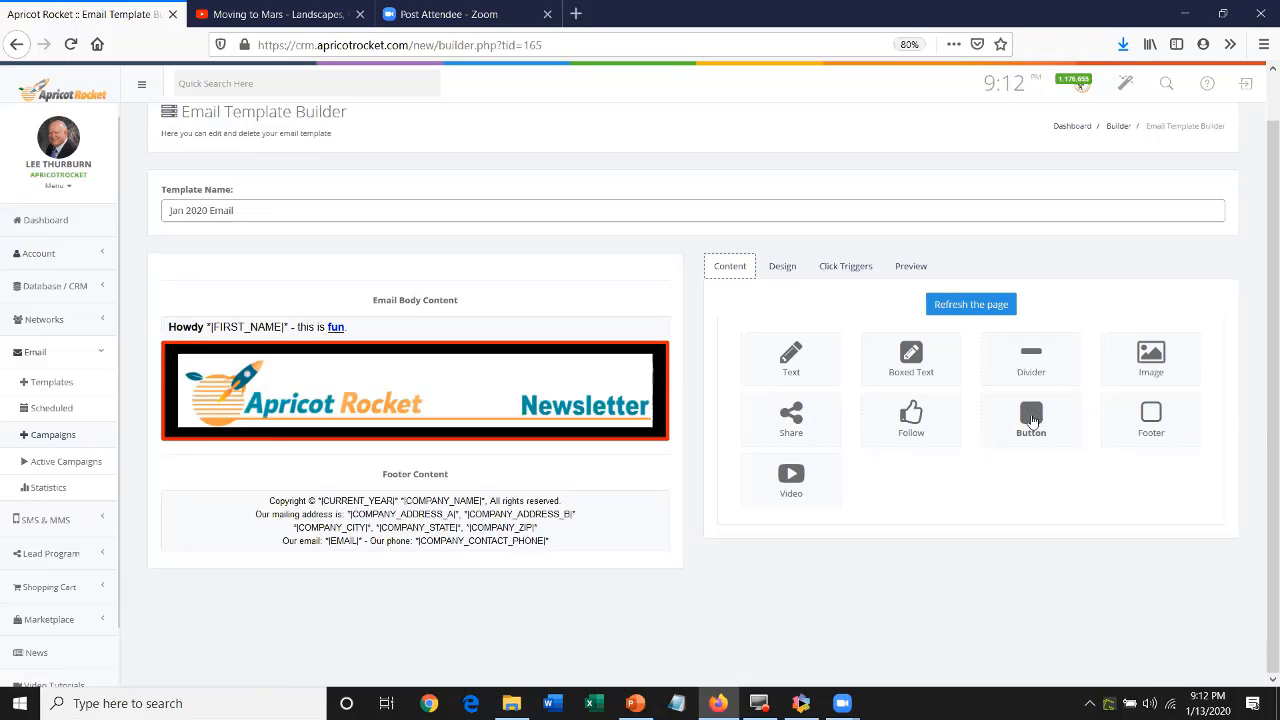
Add a button block below the newsletter banner and set its button text to "Click on Me"
drag(1030, 422, 663, 476)
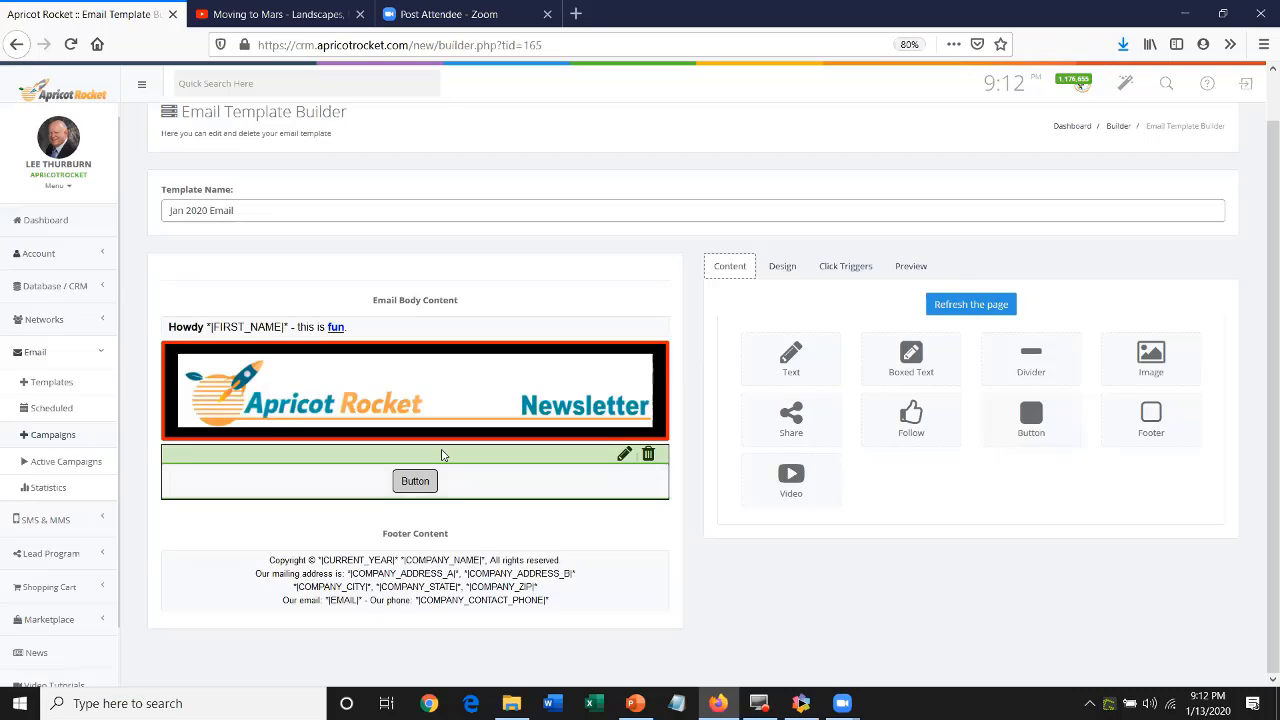
click(622, 458)
double_click(733, 390)
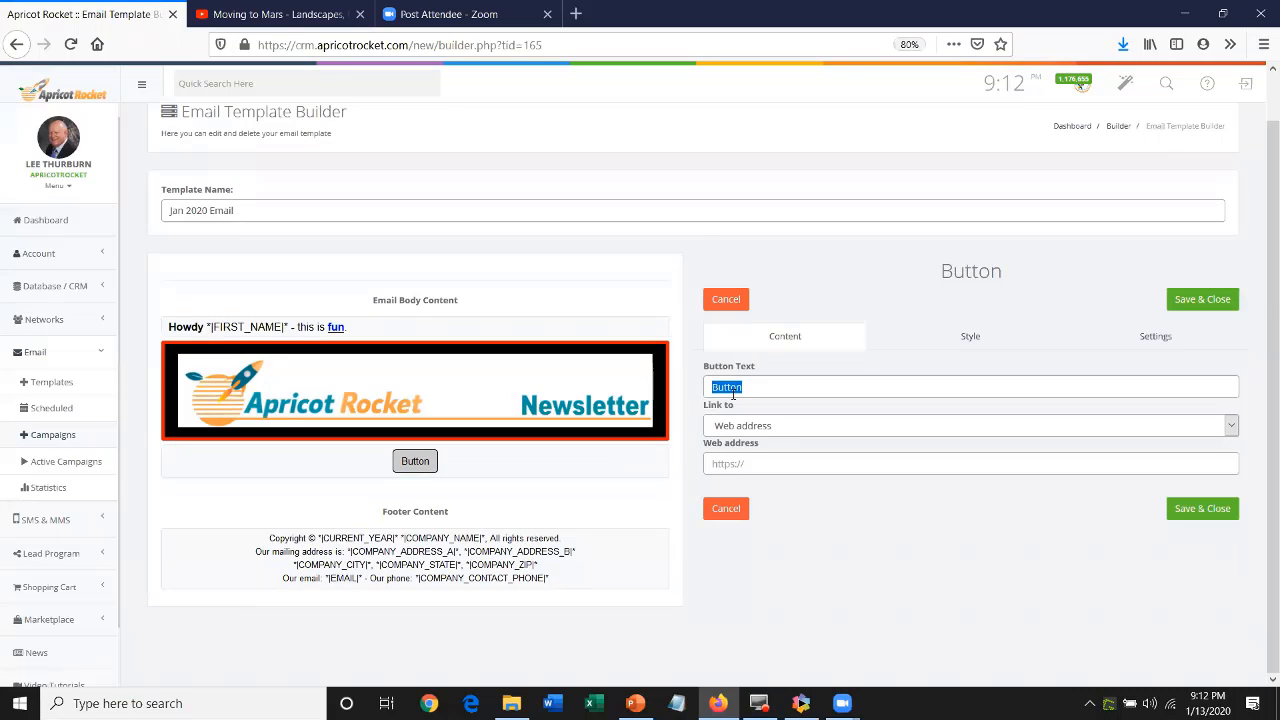
text(Click on Me)
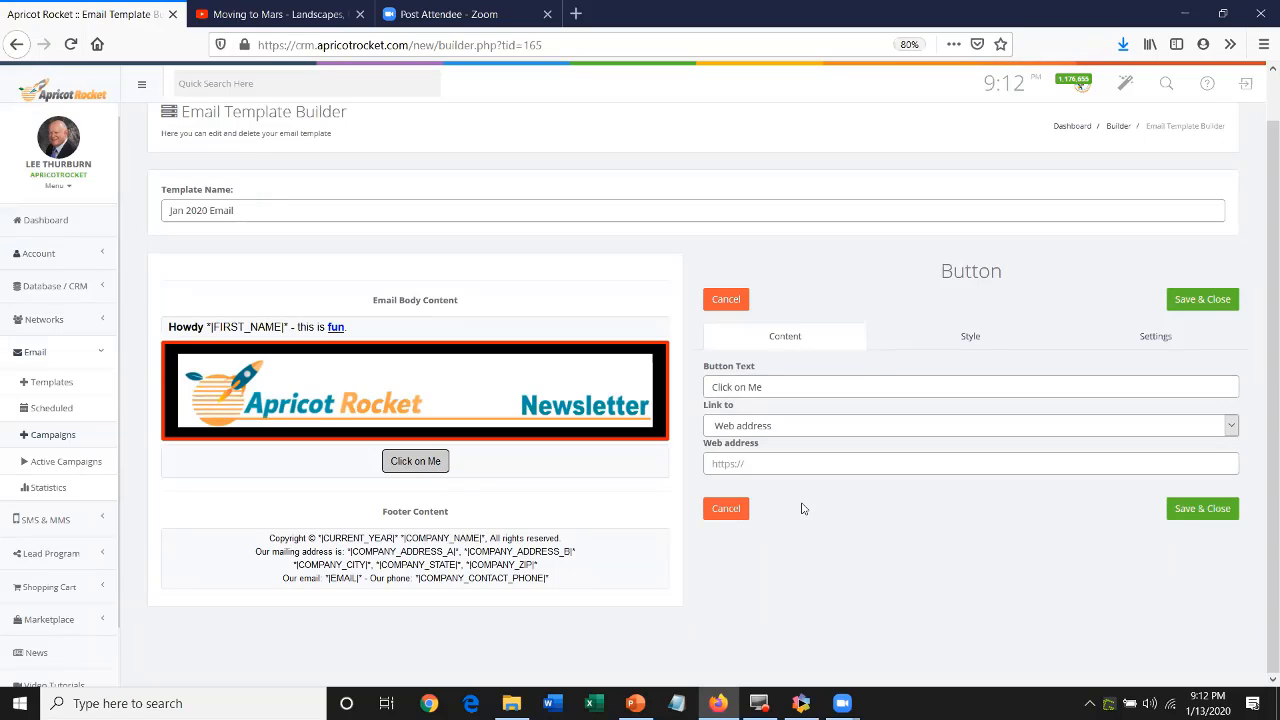
click(785, 428)
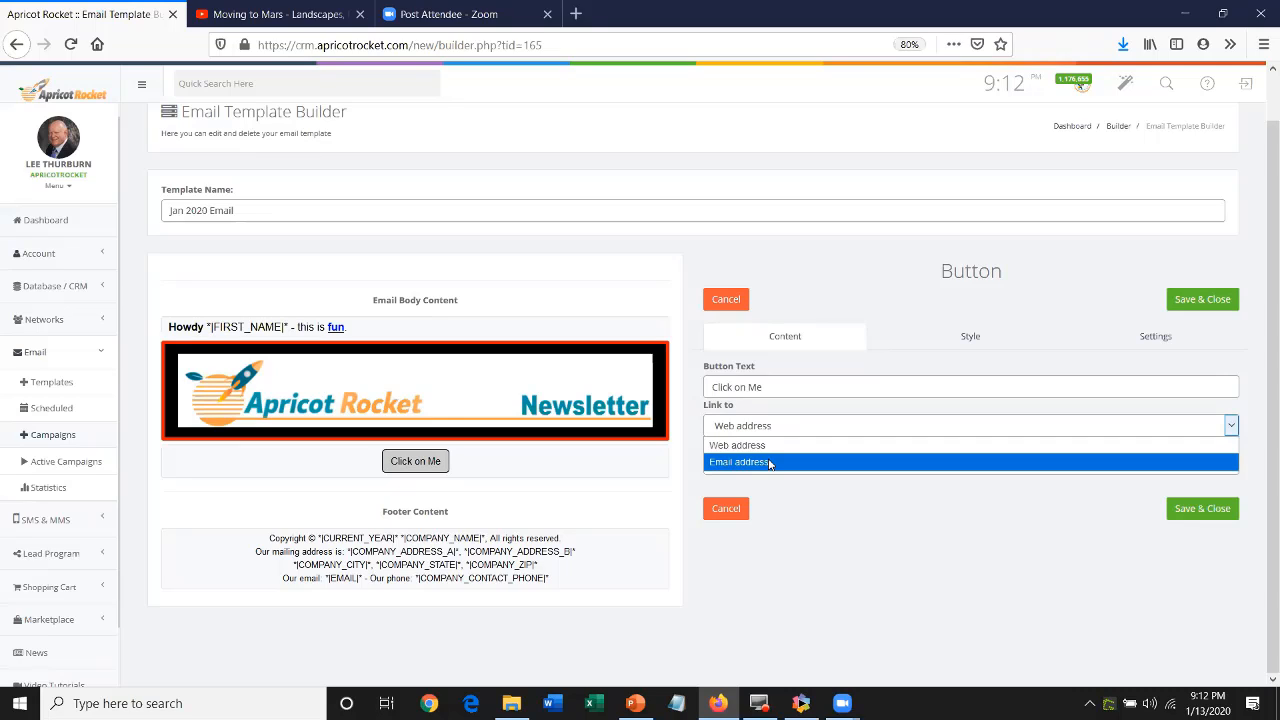
click(769, 447)
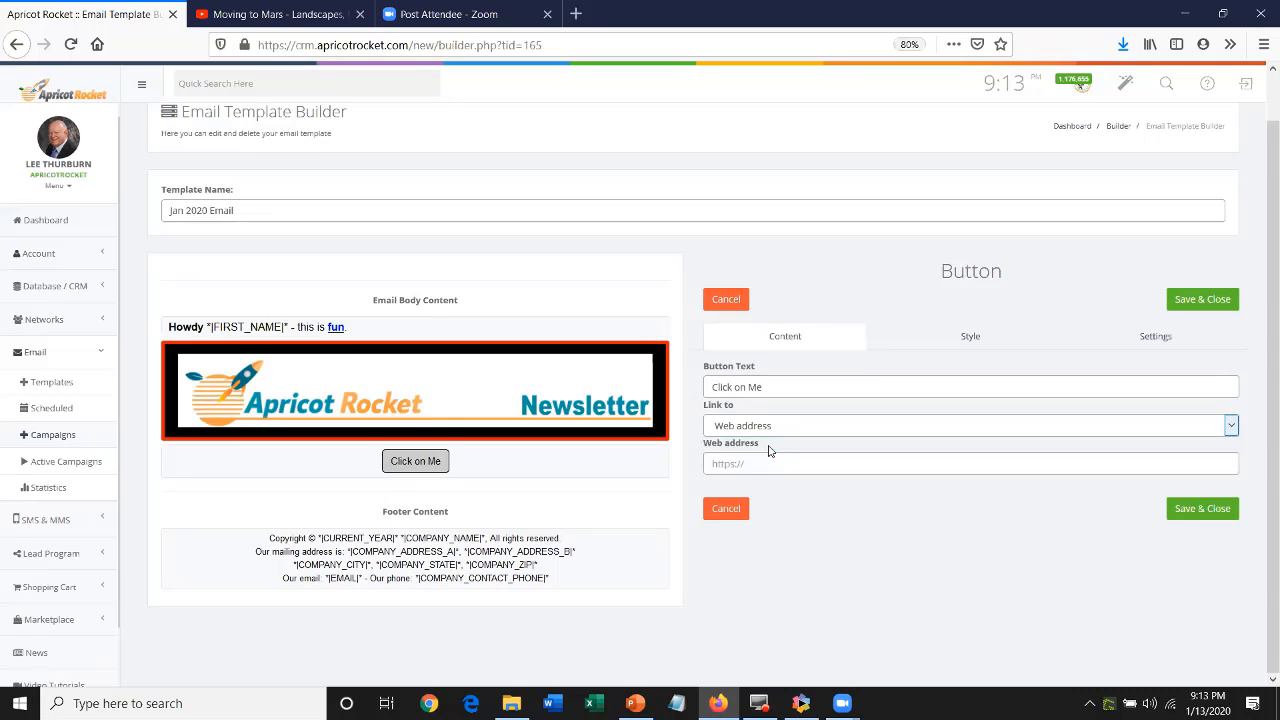
click(709, 462)
click(760, 430)
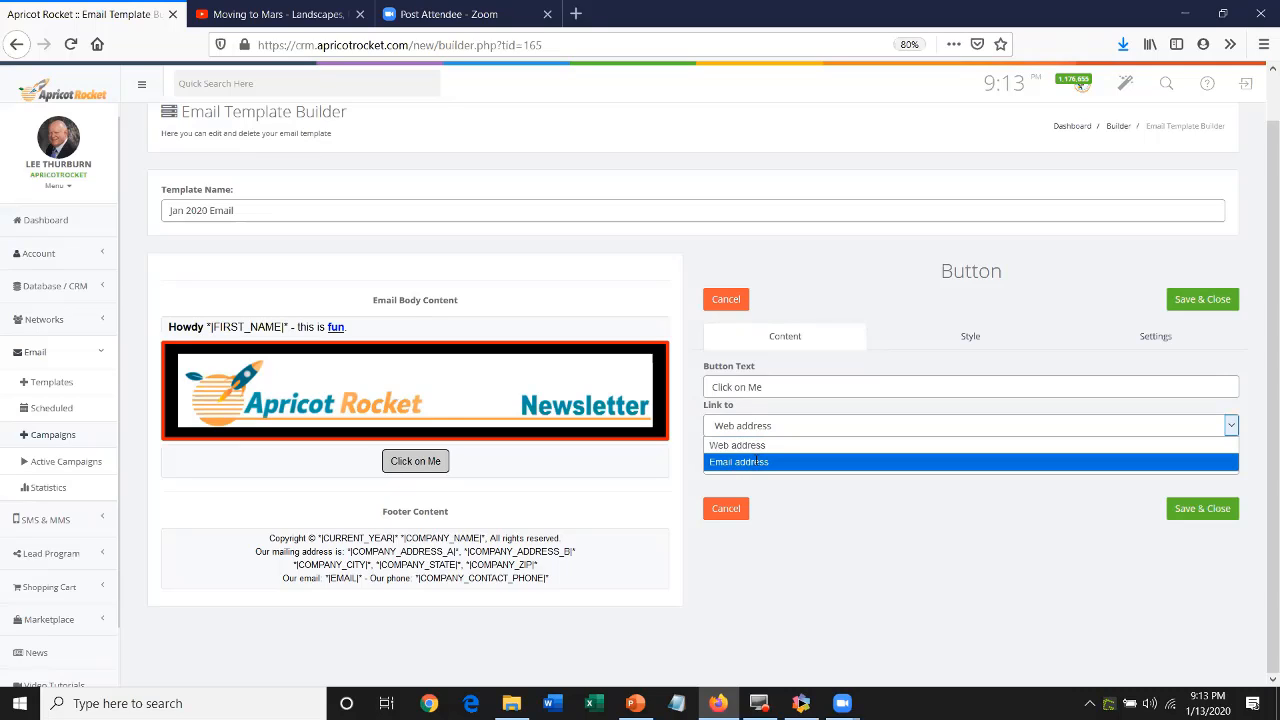
click(755, 459)
click(752, 428)
click(746, 446)
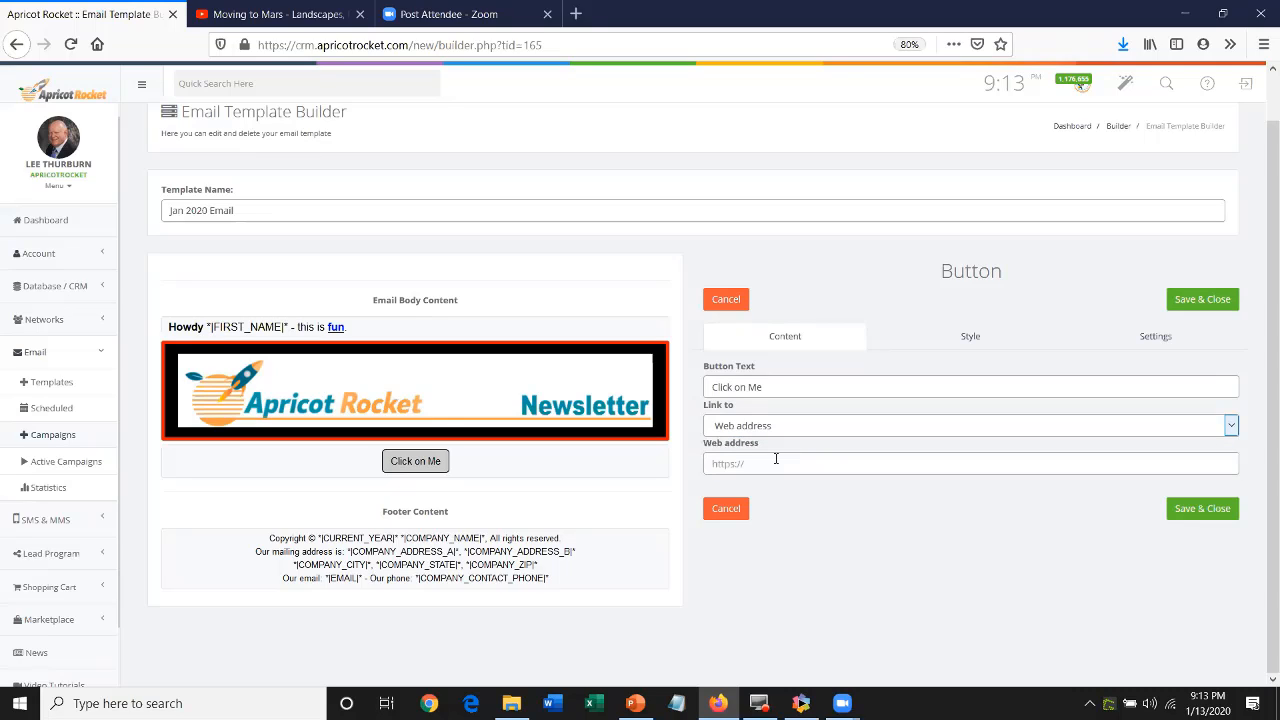
click(775, 459)
text(hppts)
key(BackSpace)
key(BackSpace)
key(BackSpace)
key(BackSpace)
text(ttps://amazon.com)
Style the button text with a 24px font size and the white color FFFFFF
click(970, 342)
click(940, 411)
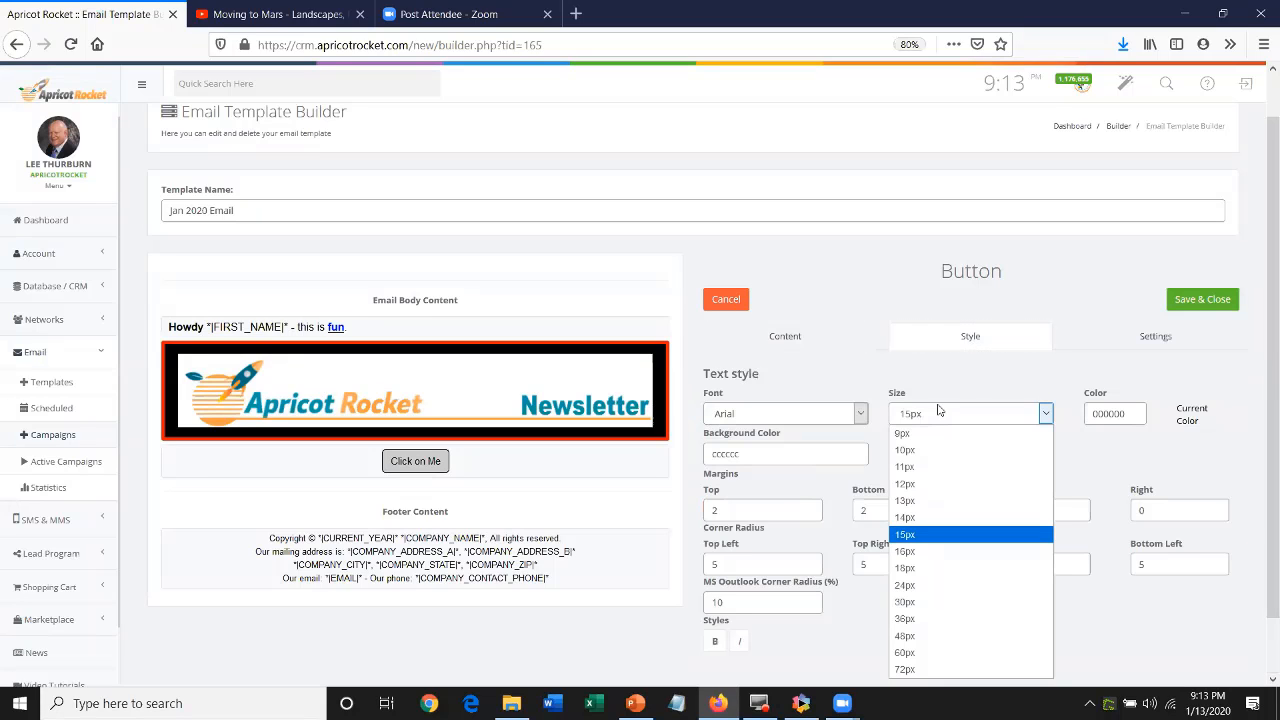
click(922, 586)
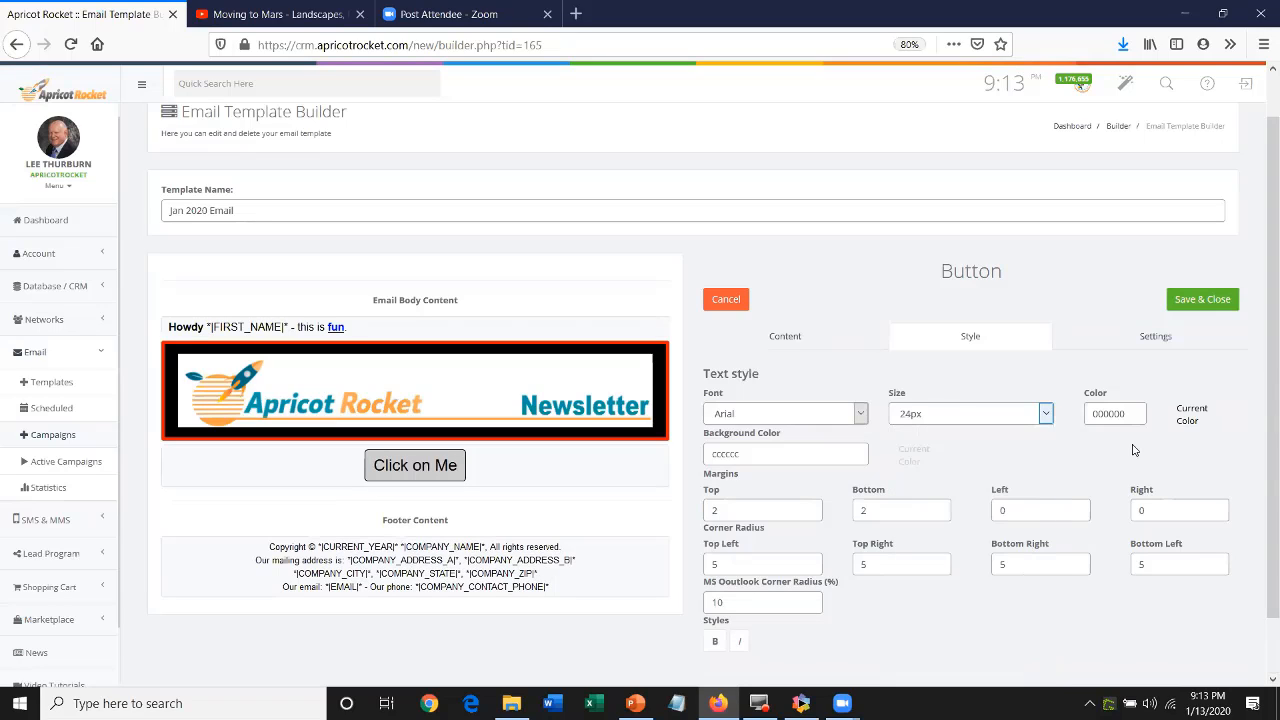
click(1125, 414)
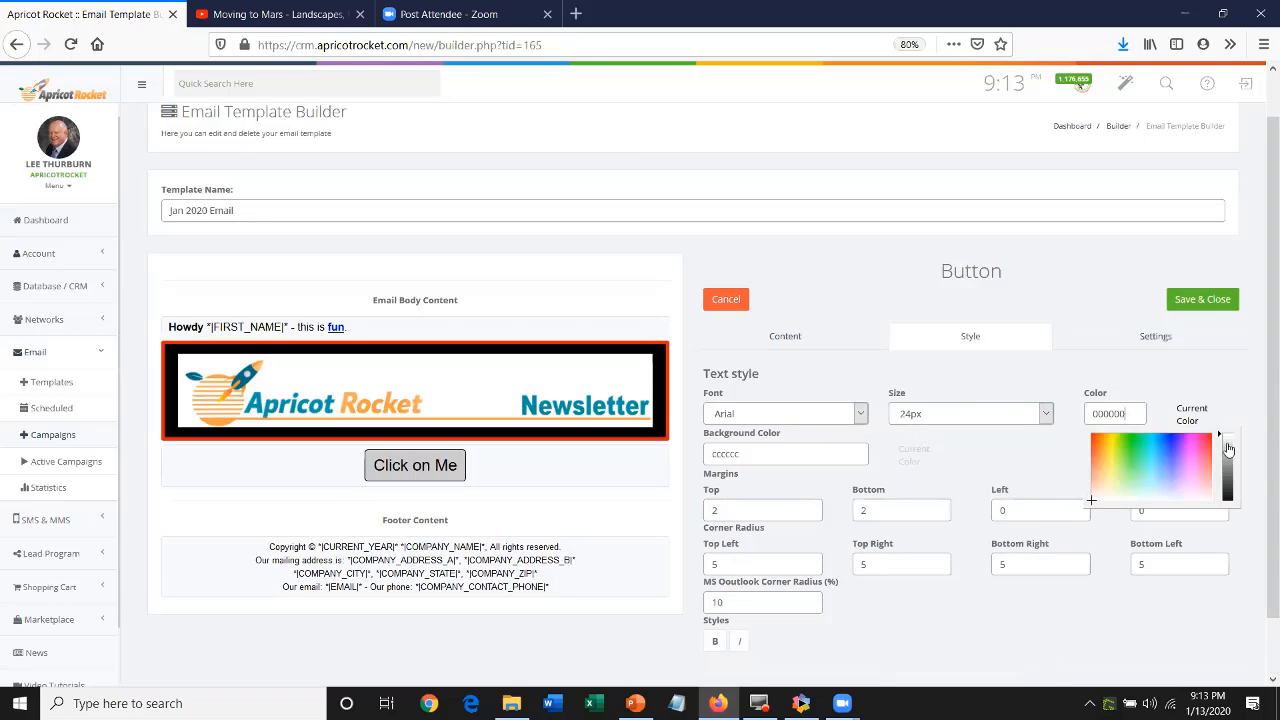
click(1229, 437)
click(899, 432)
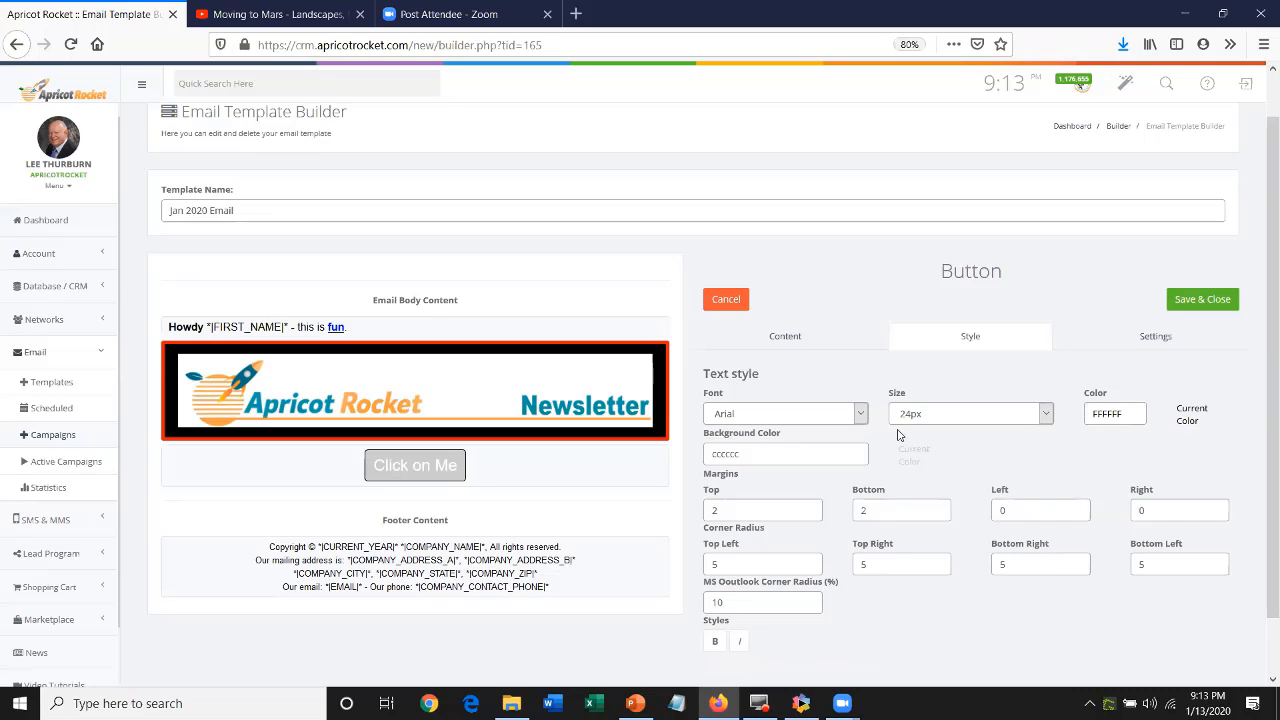
Set the button's background color to the dark gray 4F4F4F
click(785, 454)
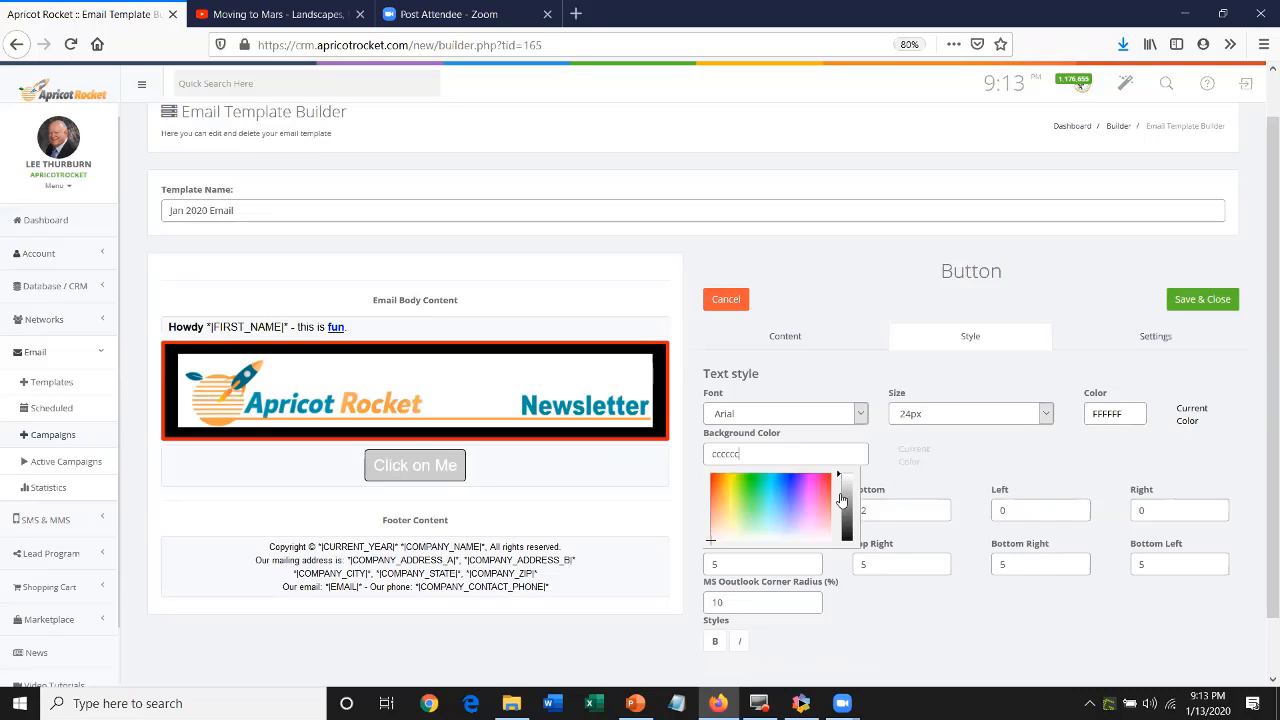
drag(849, 492, 846, 527)
click(969, 450)
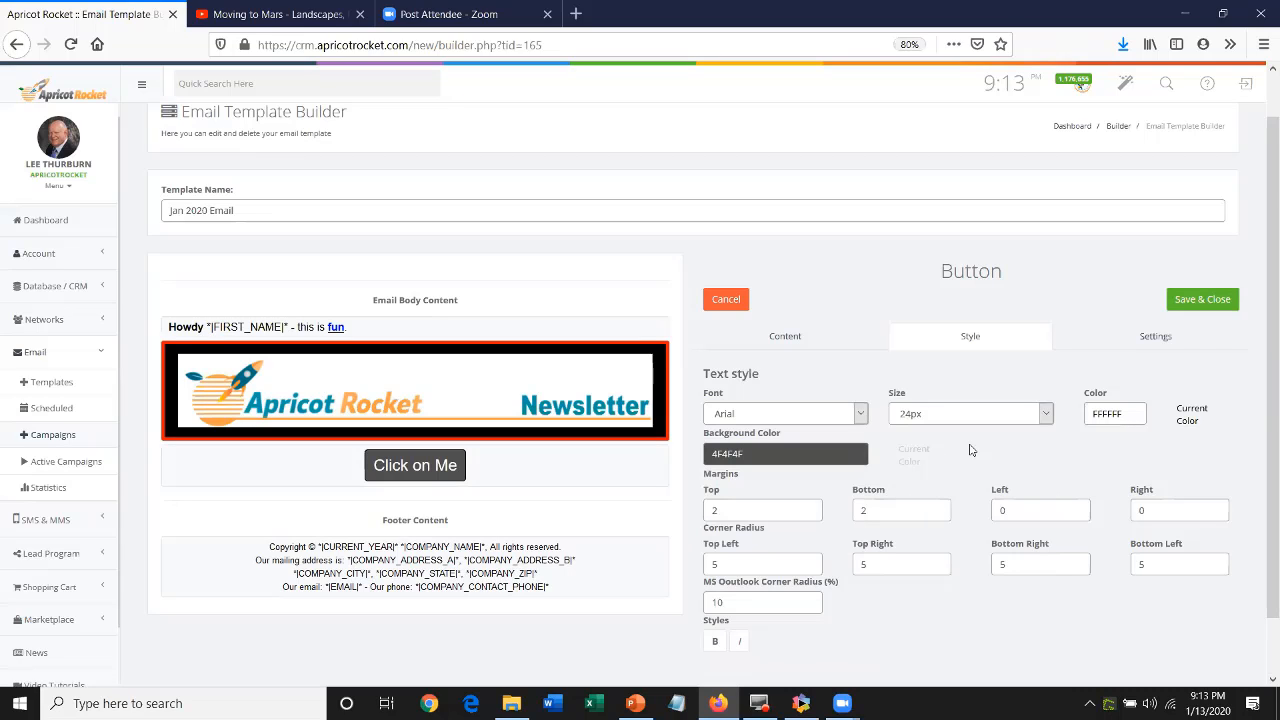
Set all four corner radius values of the button to 20
scroll(970, 455, down, 1)
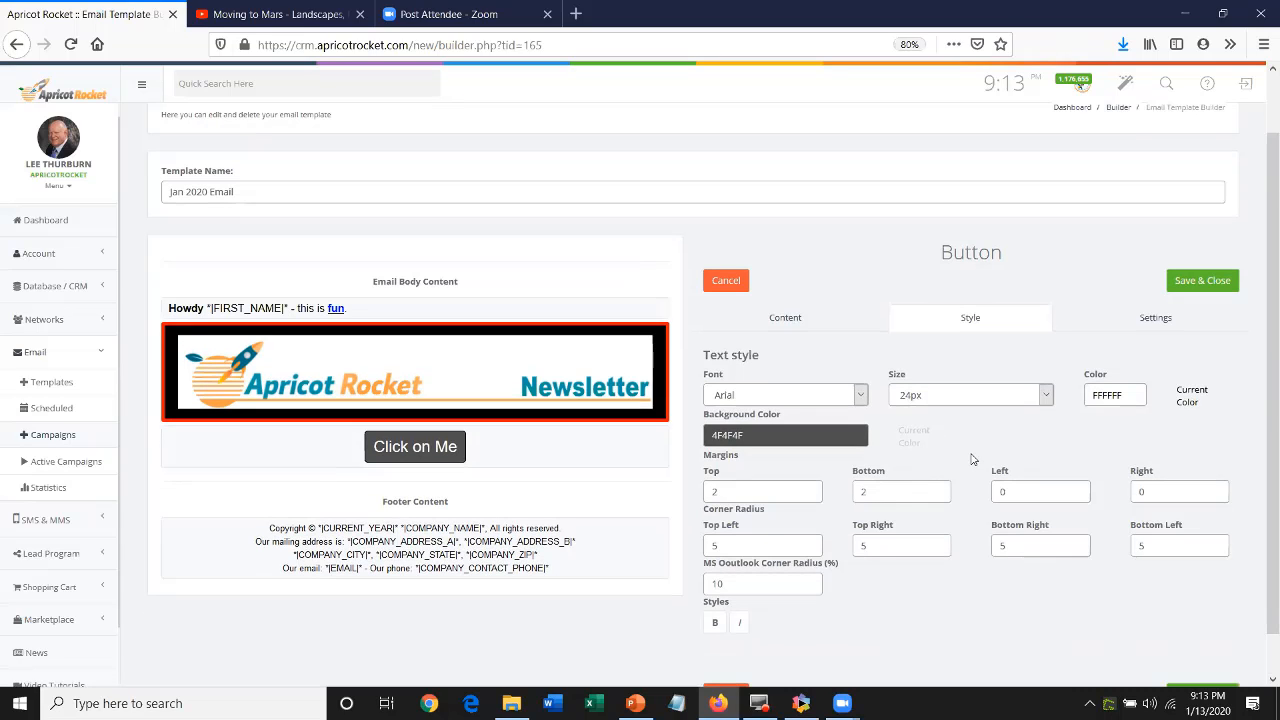
scroll(971, 456, down, 1)
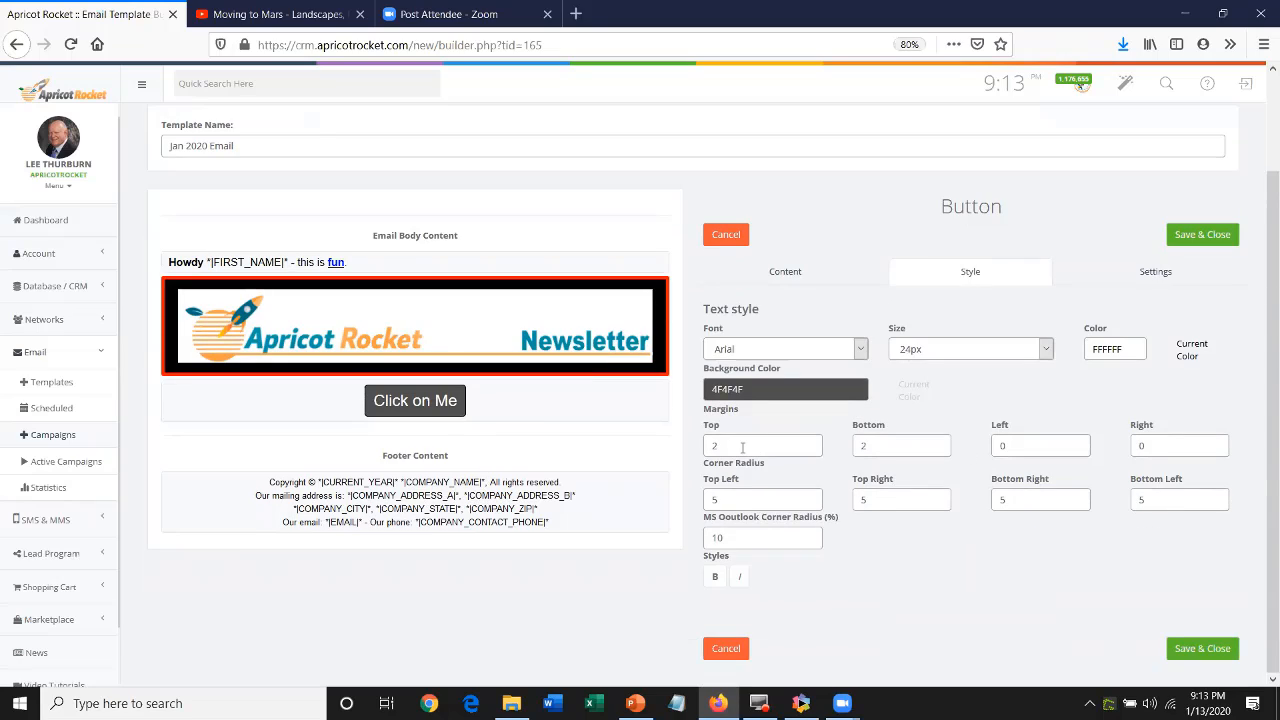
drag(740, 481, 716, 485)
text(2)
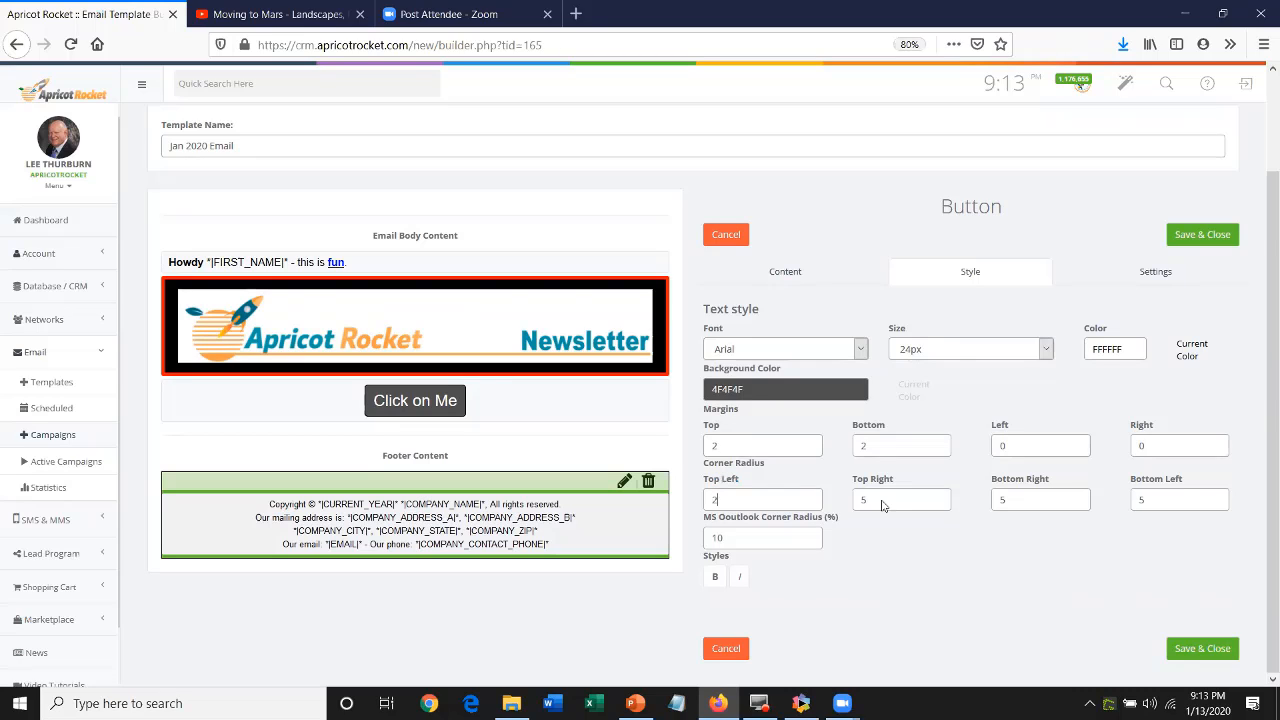
text(0)
drag(882, 504, 851, 504)
text(20)
drag(1013, 502, 1004, 504)
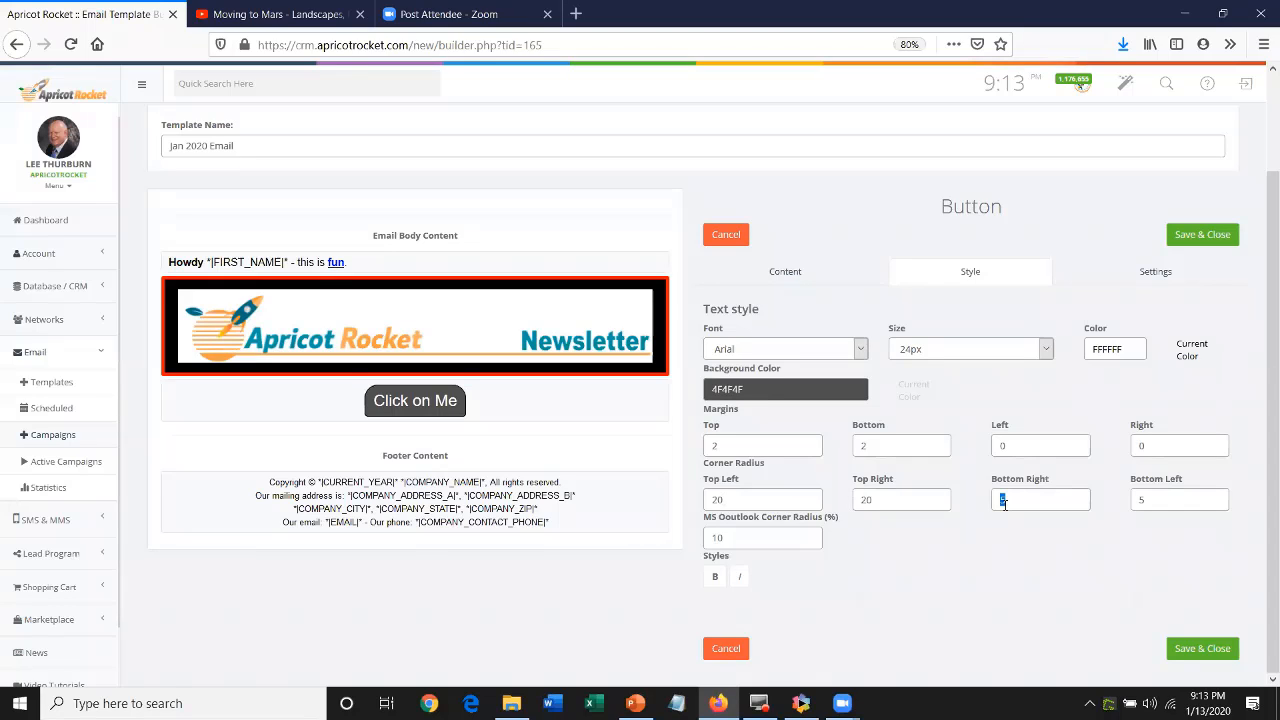
text(20)
key(Tab)
text(20)
Set the button's MS Outlook corner radius to 25% and make its text bold and italic
key(Tab)
text(252)
click(716, 580)
click(740, 574)
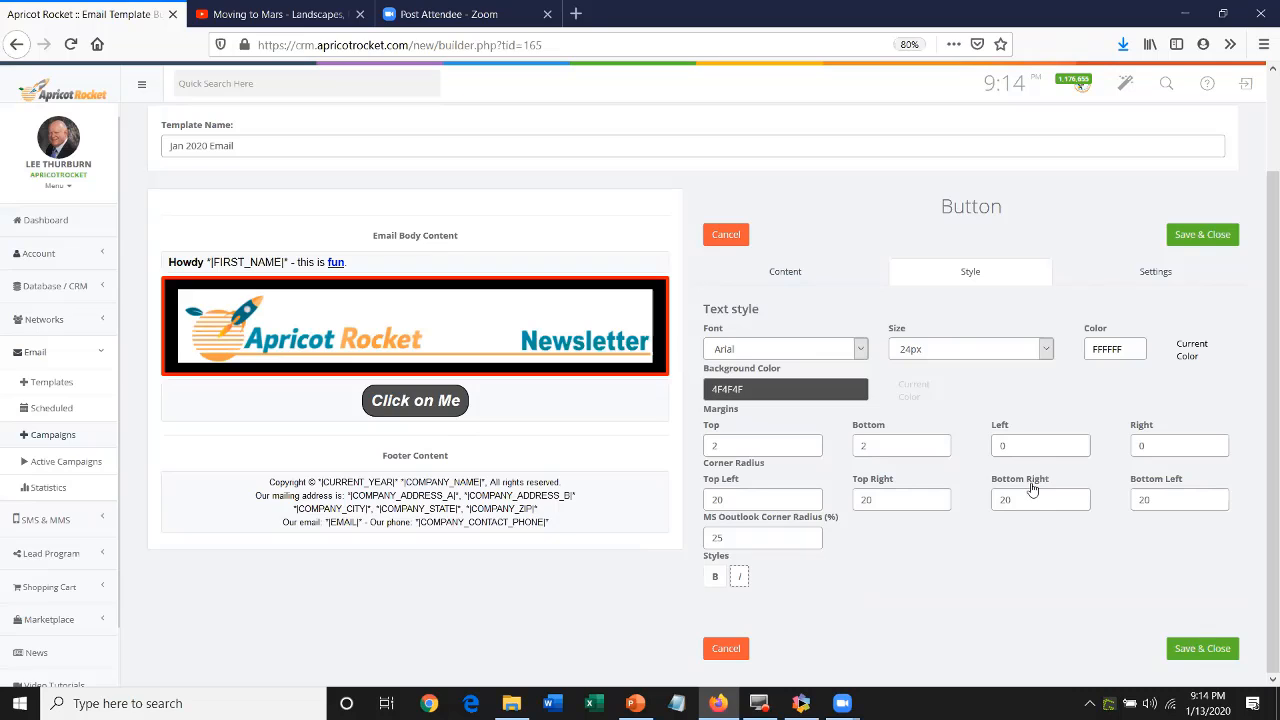
Set the button's width to Full Width and save the button block
click(1148, 277)
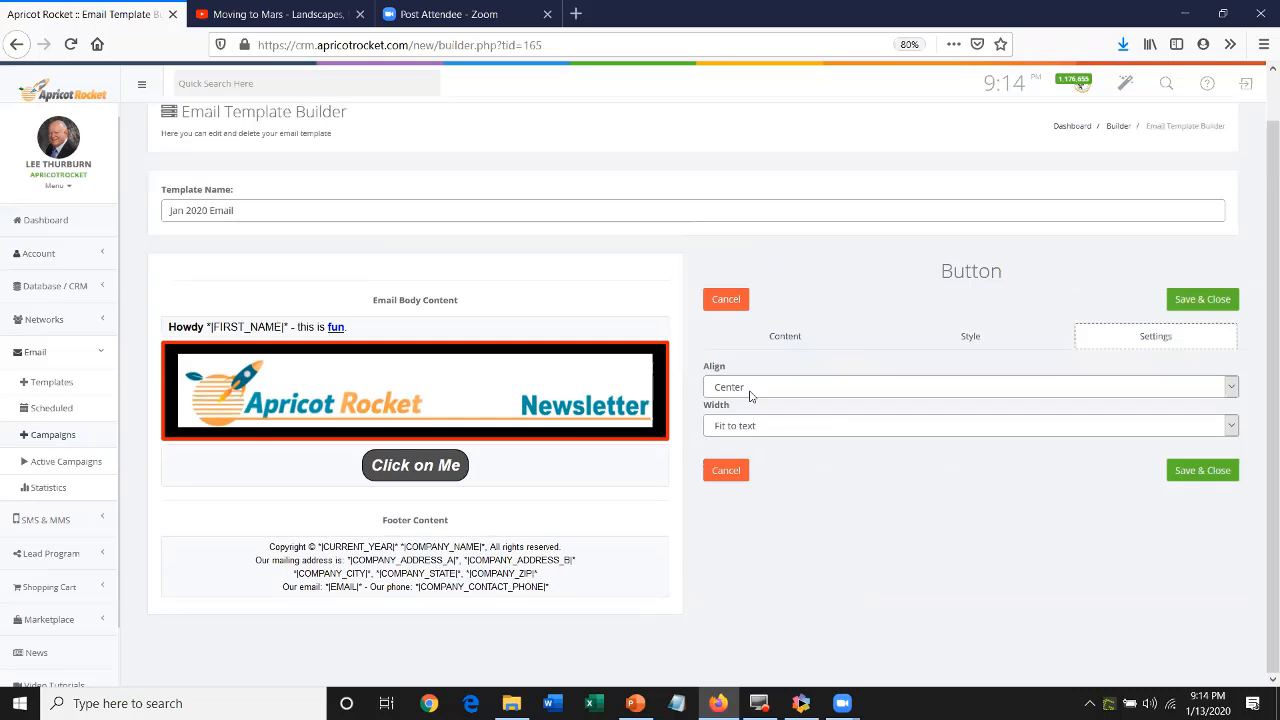
click(740, 430)
click(730, 463)
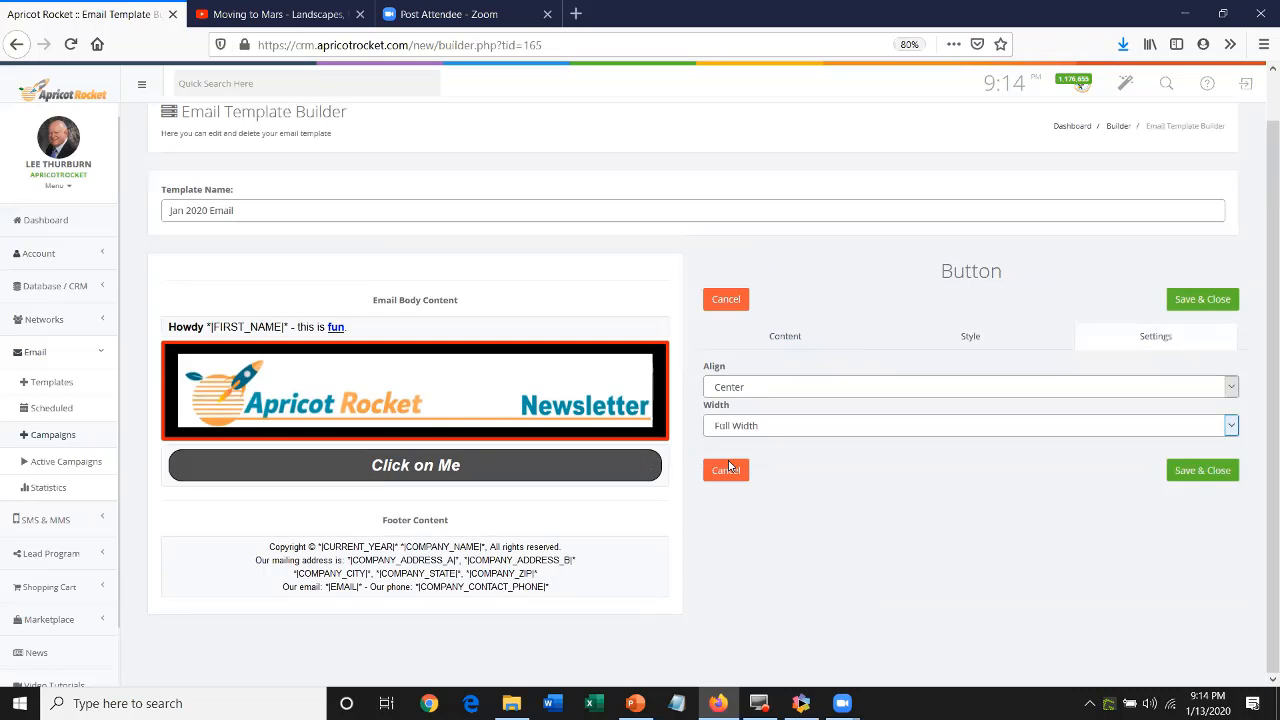
click(1203, 471)
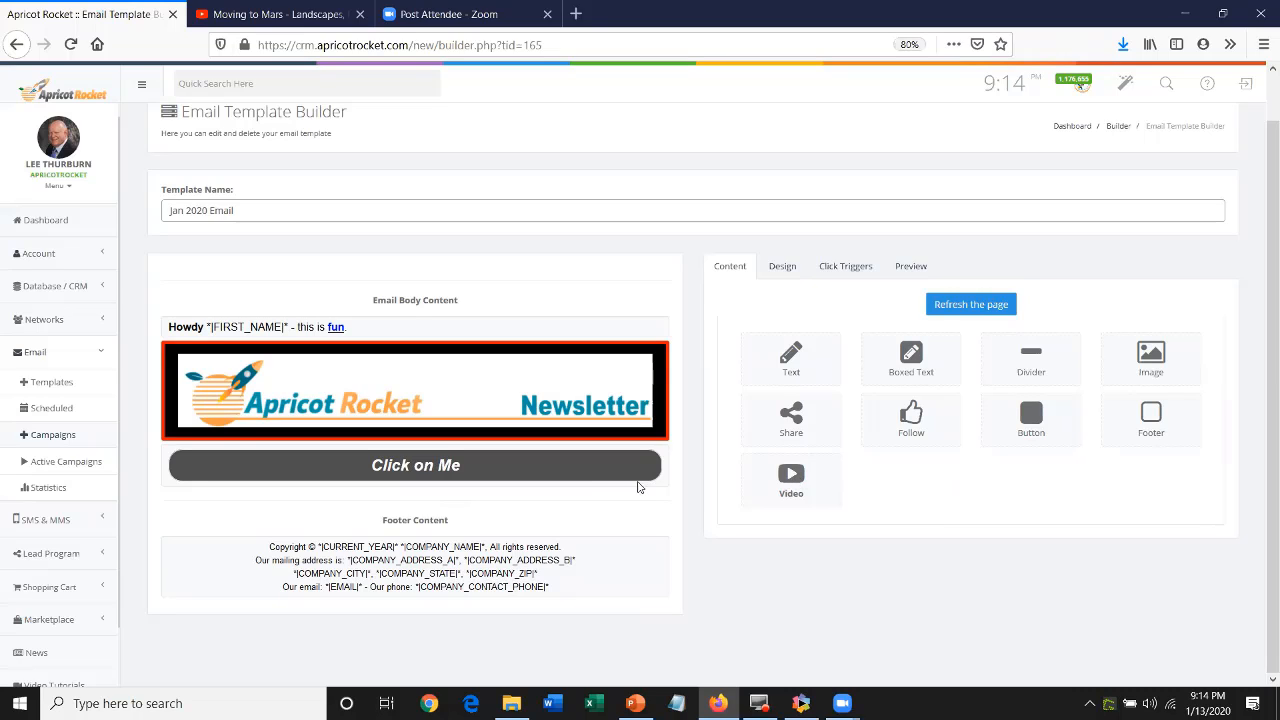
Add a video block between the newsletter banner and the button, and open it for editing
drag(640, 487, 471, 464)
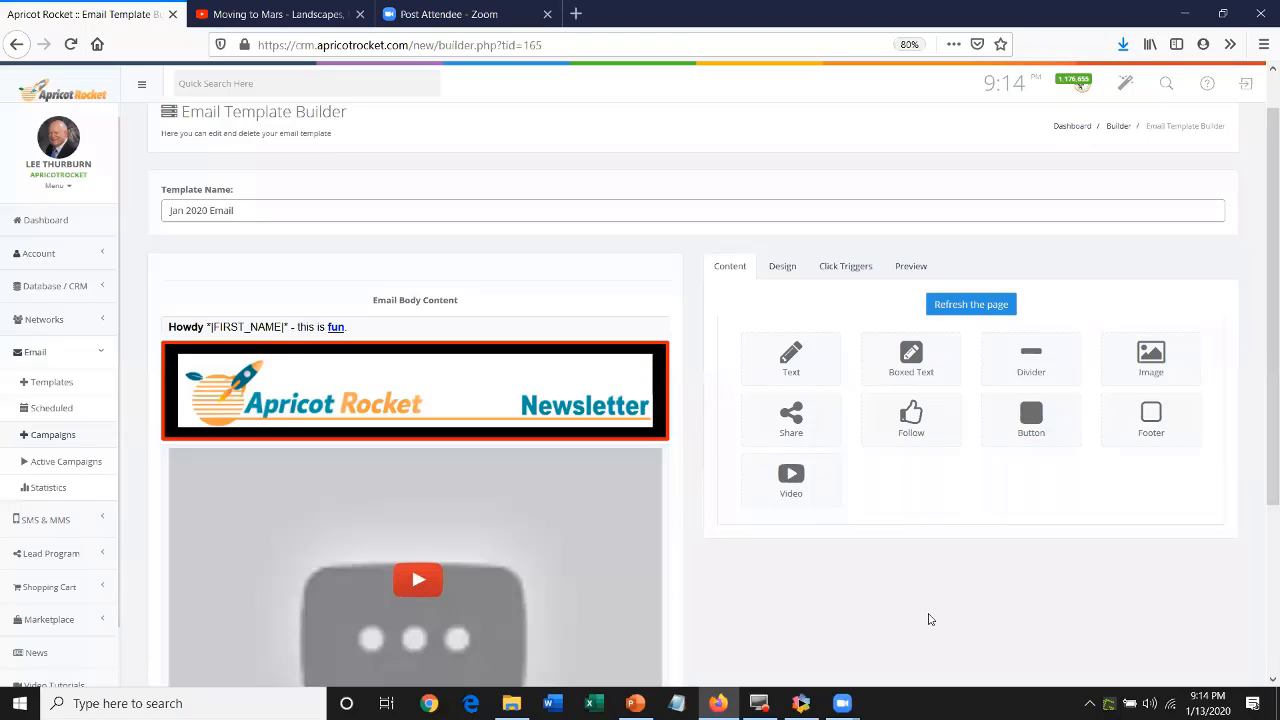
scroll(634, 443, down, 2)
mouse_move(634, 443)
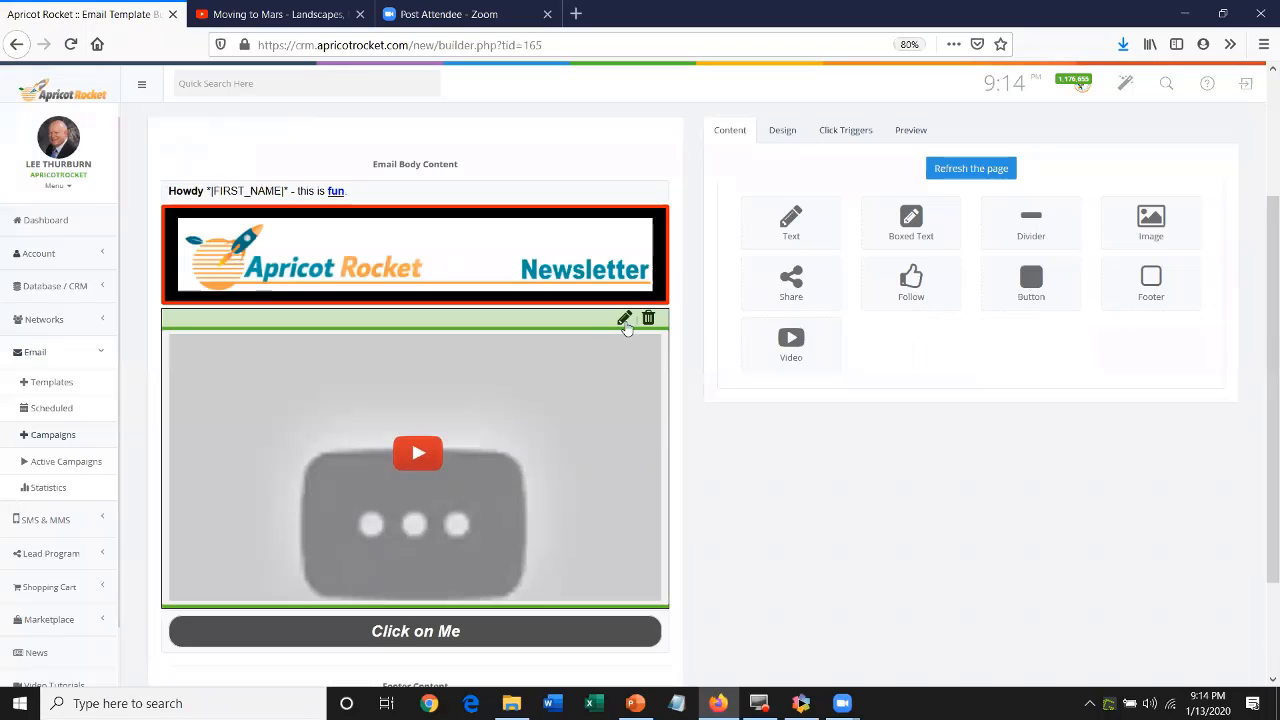
click(624, 319)
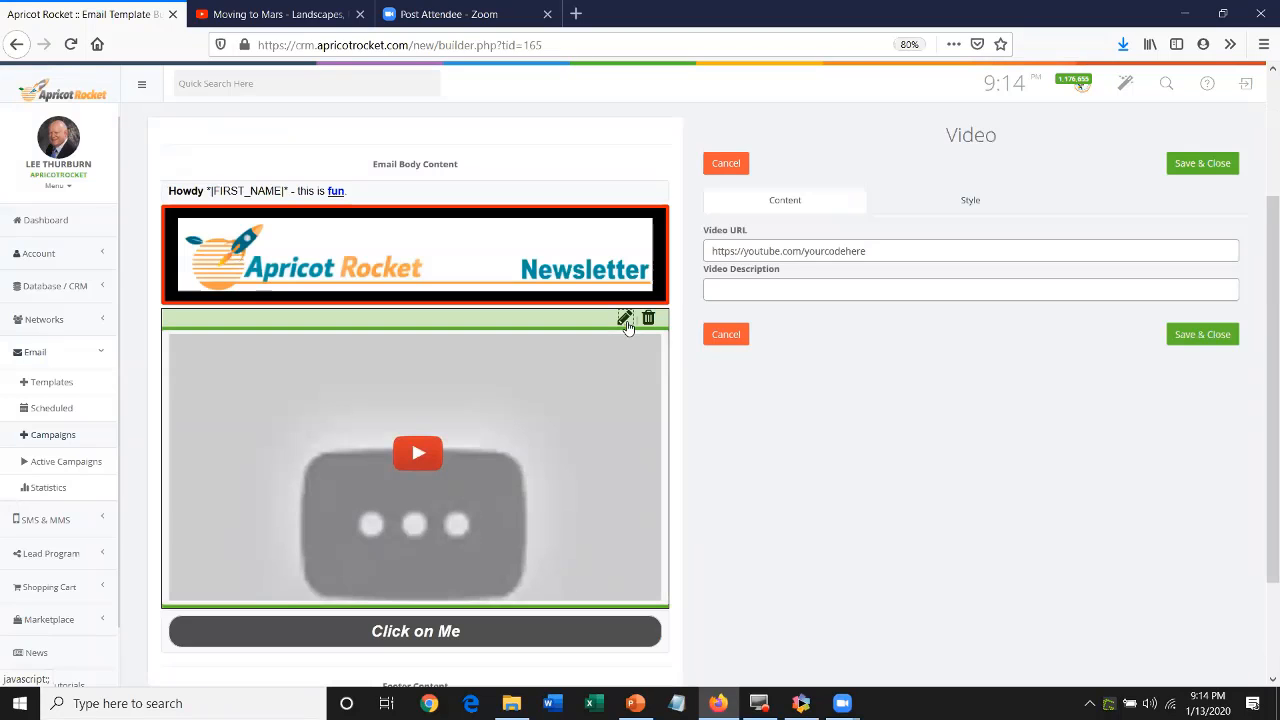
Switch to the YouTube page of the "Moving to Mars" video and select parts of its web address
click(452, 16)
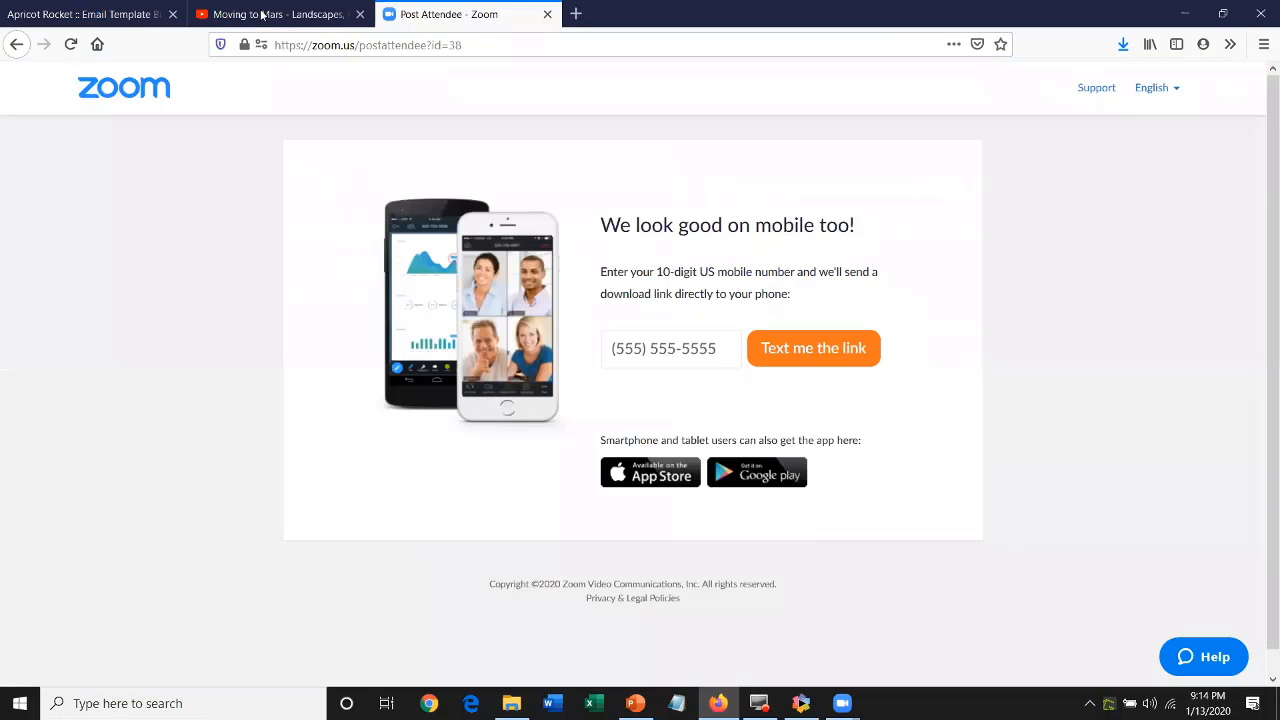
click(280, 15)
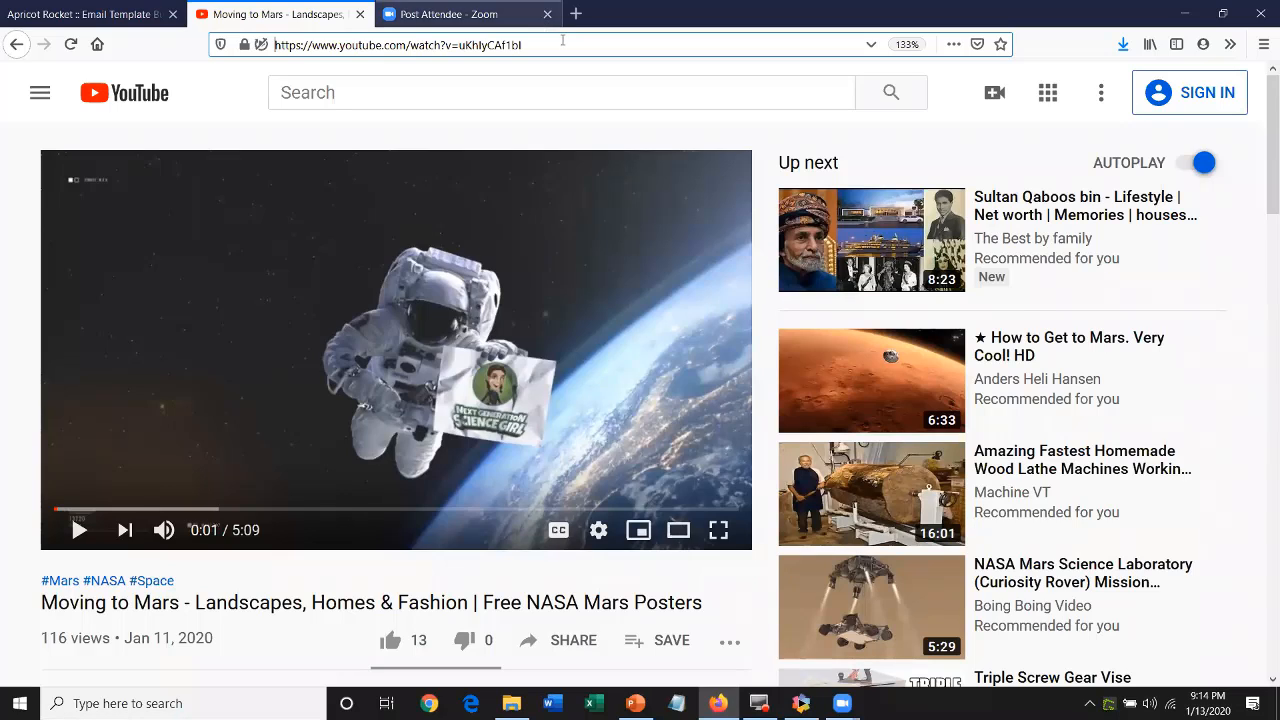
drag(288, 45, 540, 45)
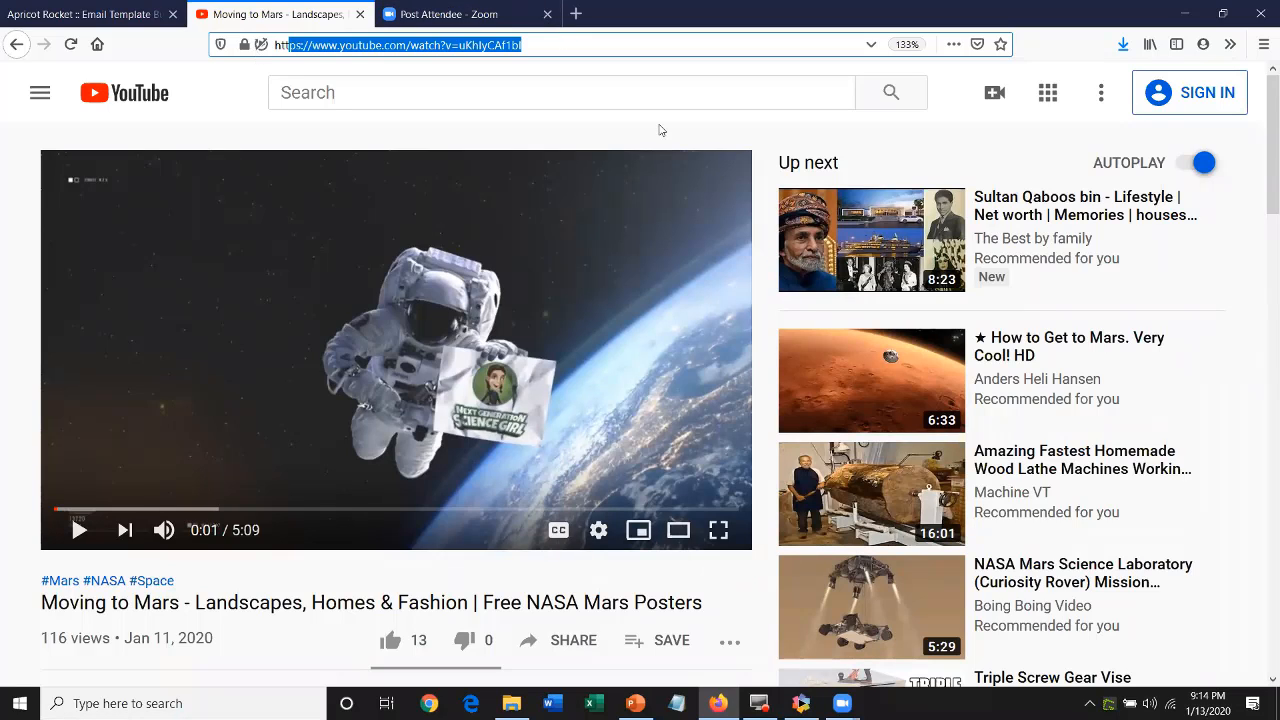
key(ctrl+a)
drag(359, 45, 532, 45)
key(shift+Left)
key(shift+Left)
key(shift+Left)
key(shift+Left)
key(shift+Left)
key(shift+Left)
click(546, 47)
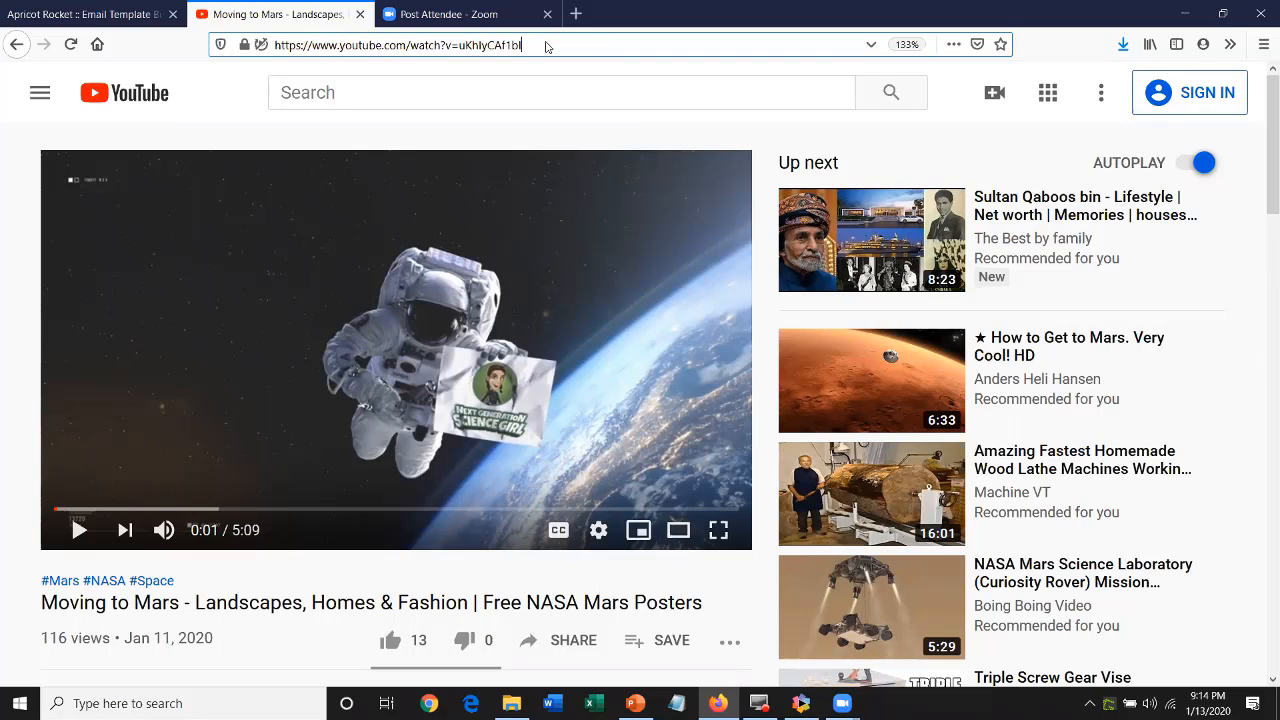
Append the dummy parameter "&sdifsaomd0fjs" to the video's web address and remove it again
text(&)
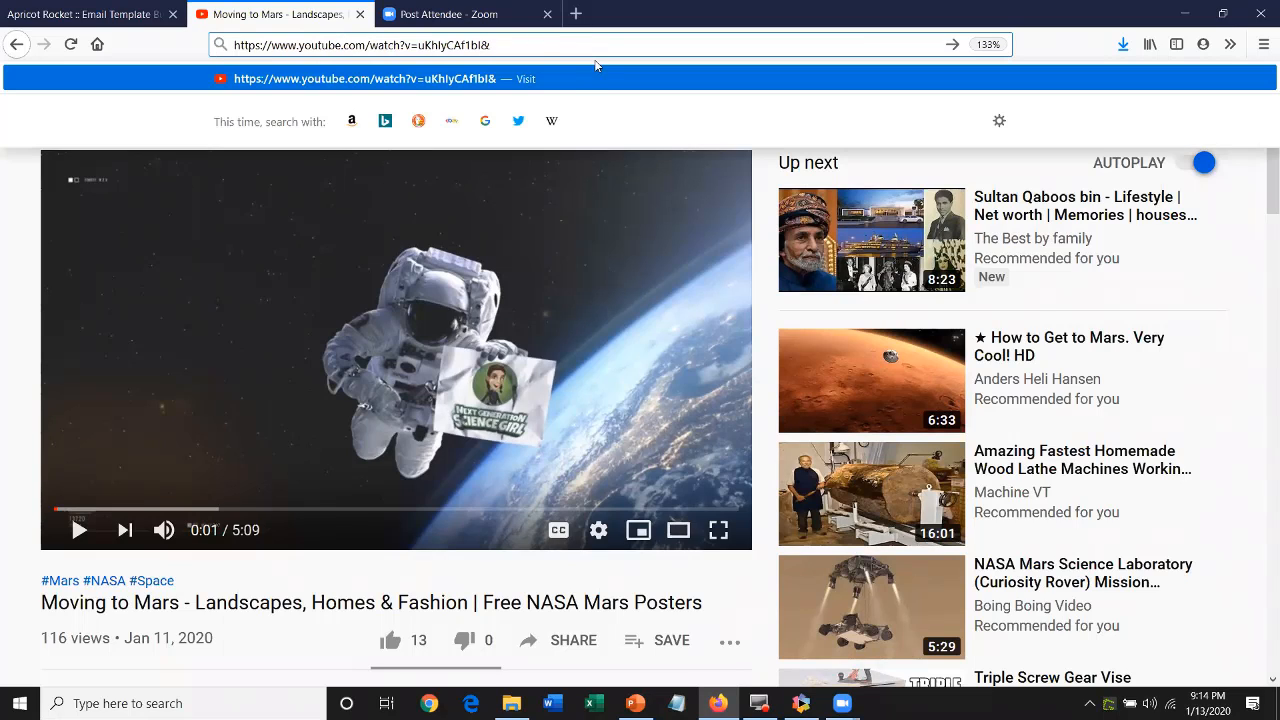
text(sdifsaomd0)
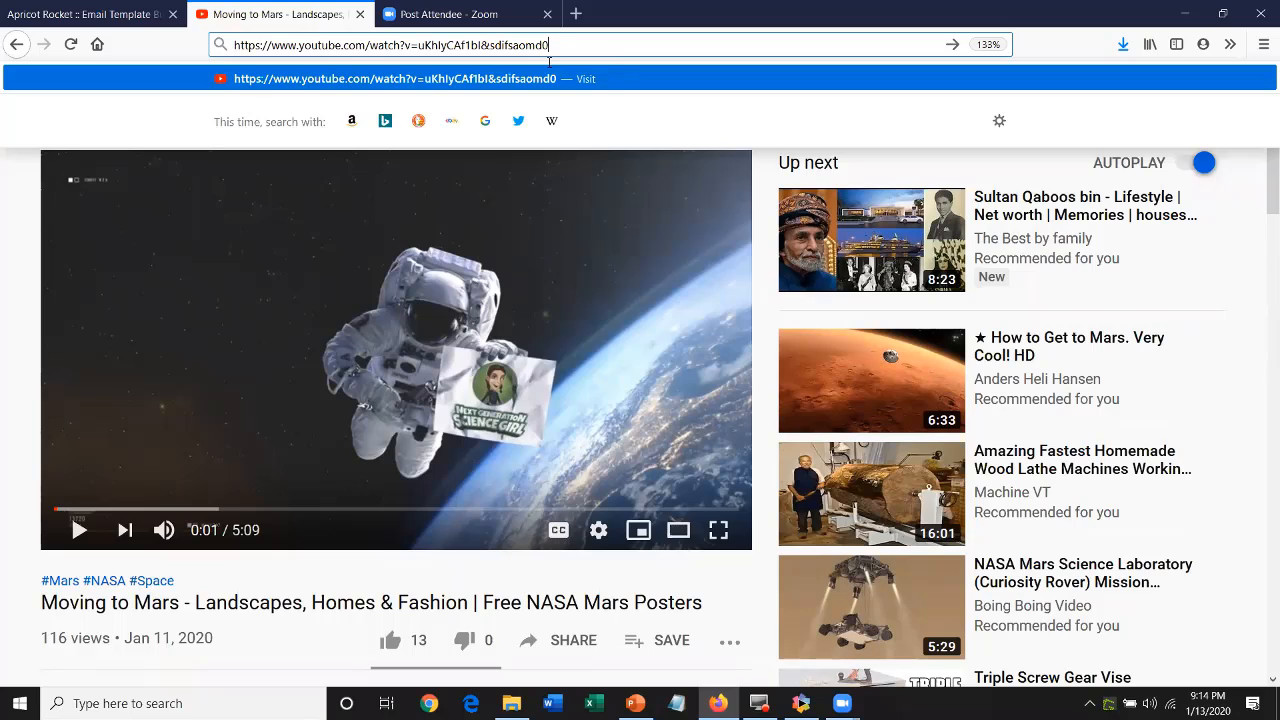
text(fjs)
drag(481, 45, 592, 42)
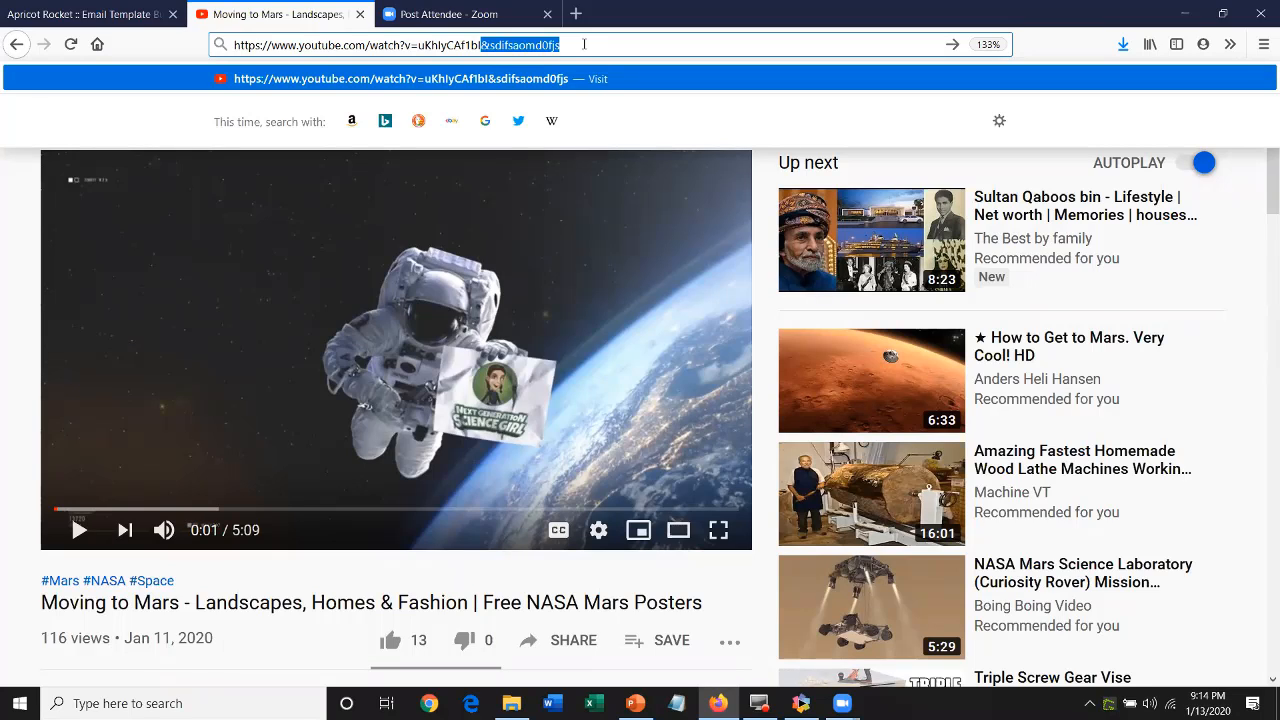
key(BackSpace)
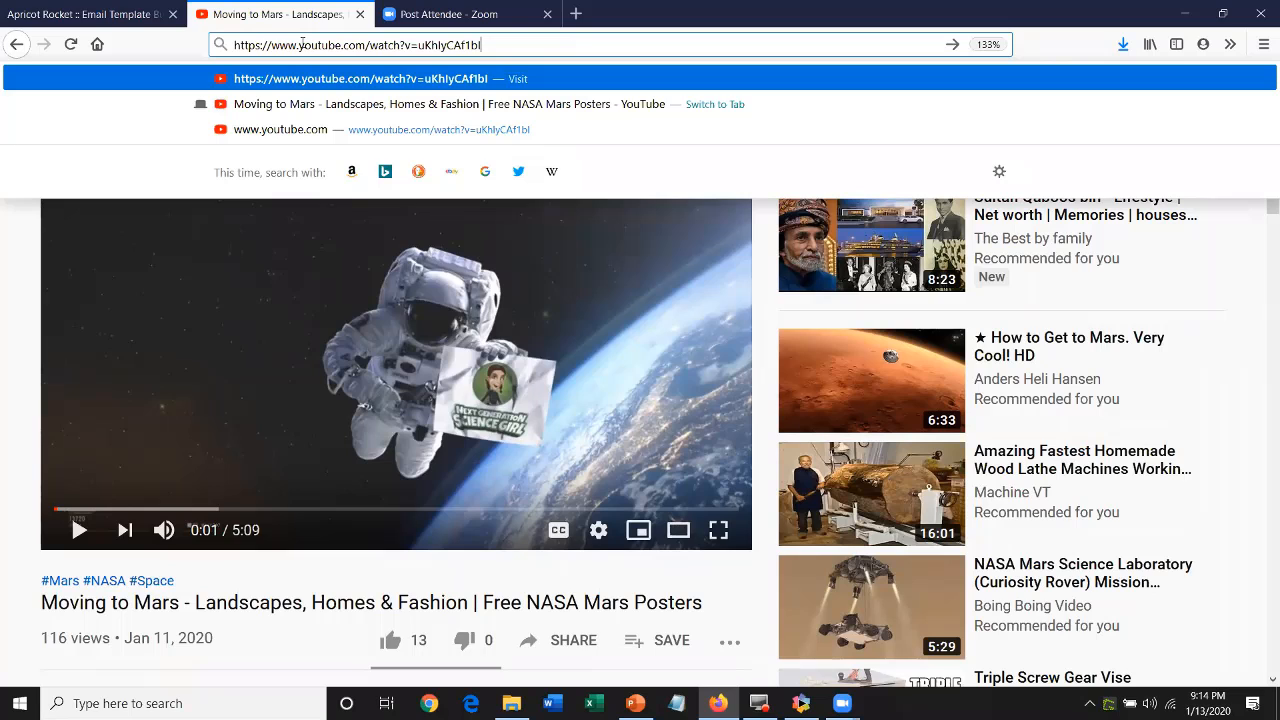
Open the video's share options to view its short link, and close them again
triple_click(229, 43)
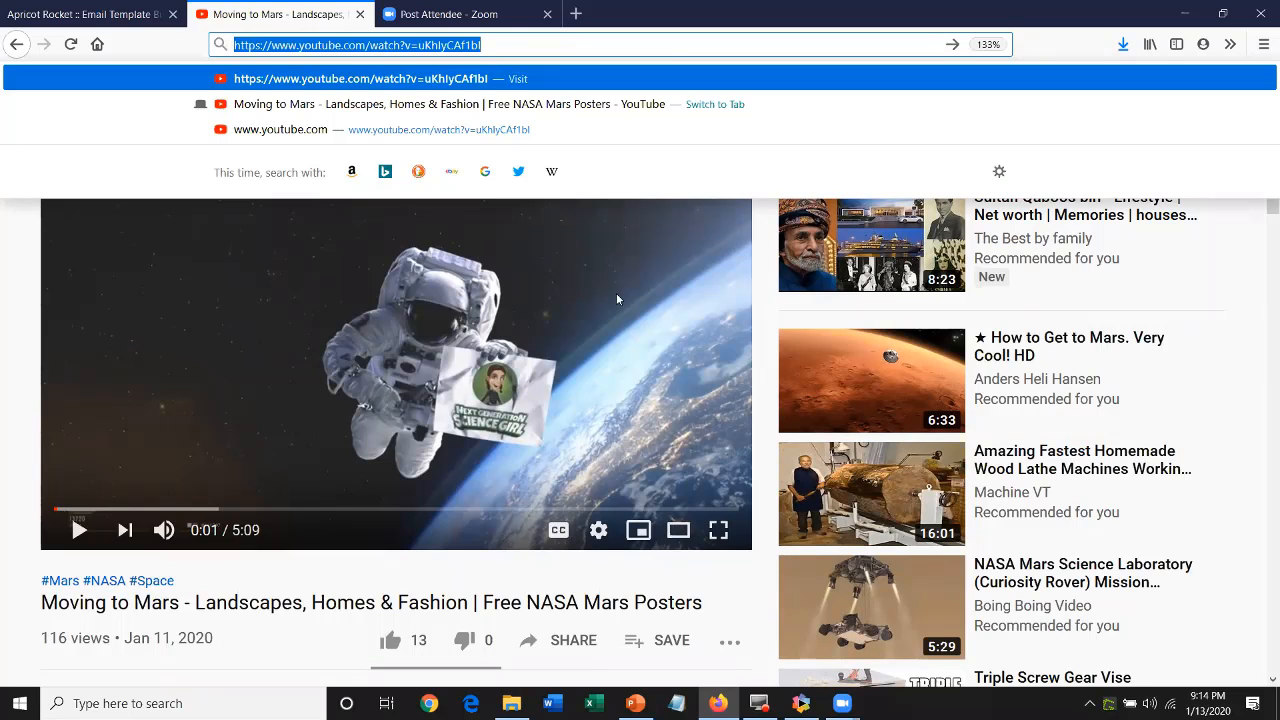
scroll(567, 391, down, 2)
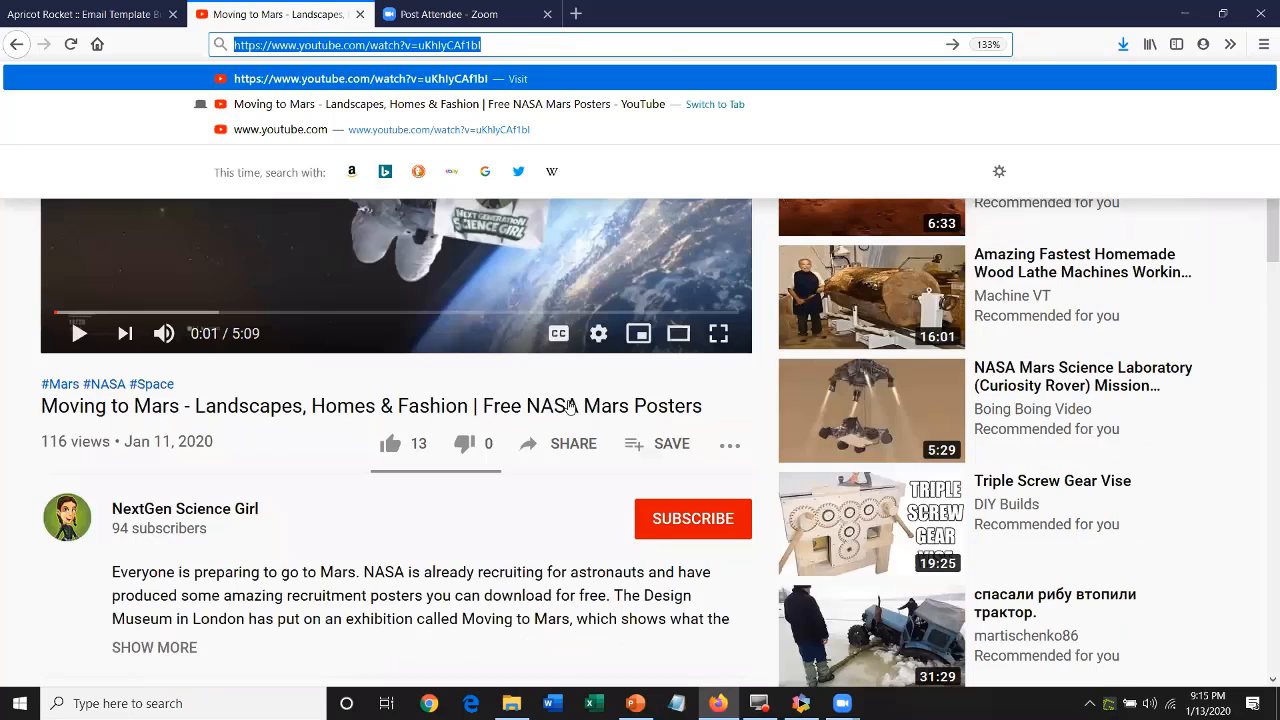
scroll(568, 404, down, 1)
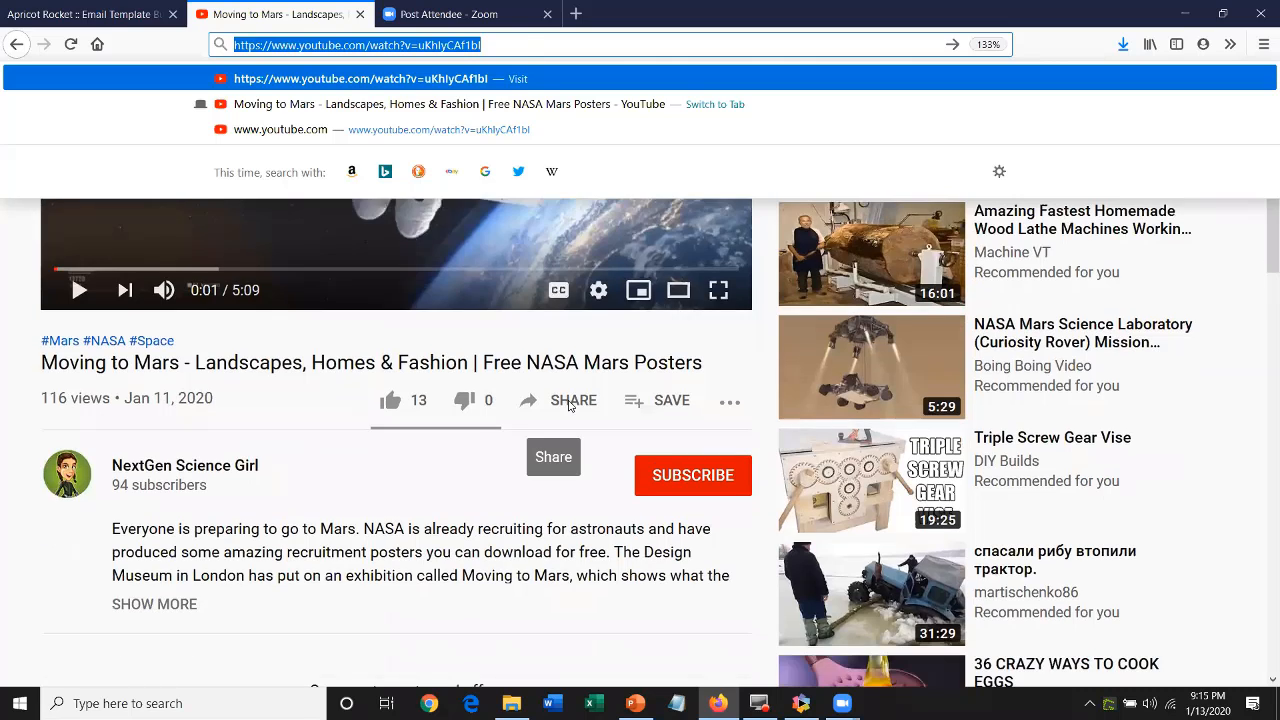
click(568, 404)
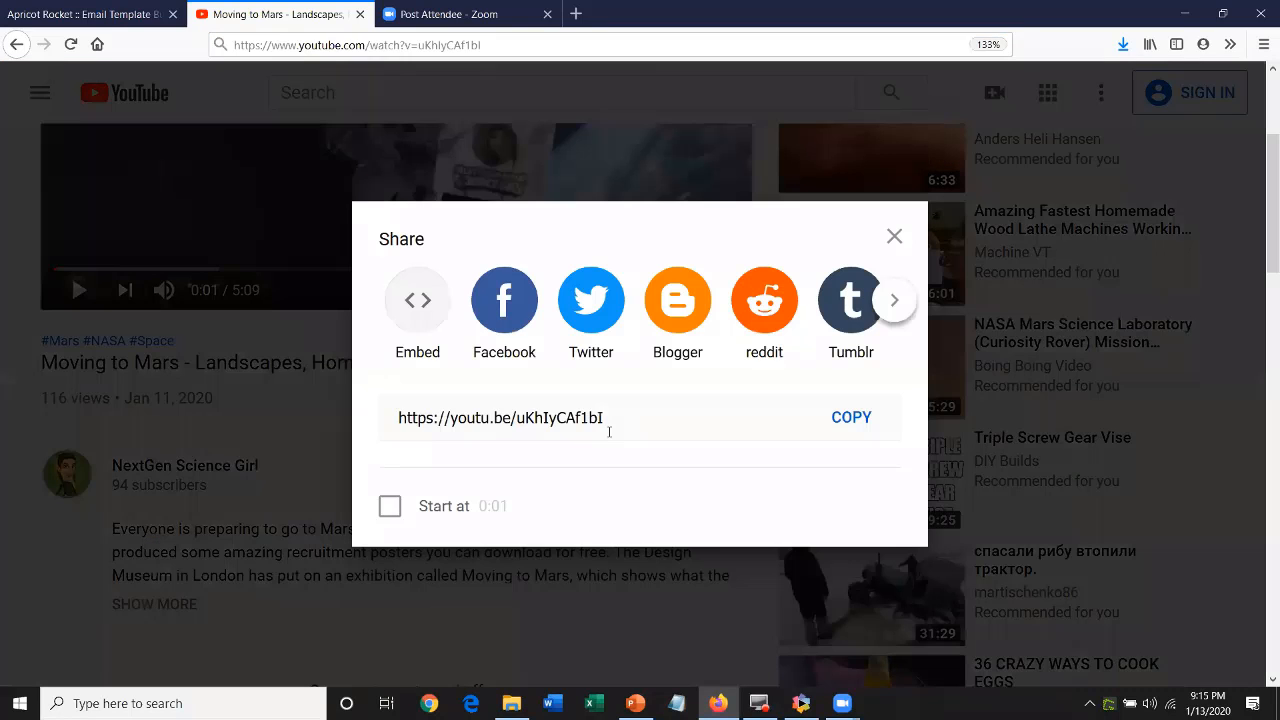
drag(608, 429, 388, 418)
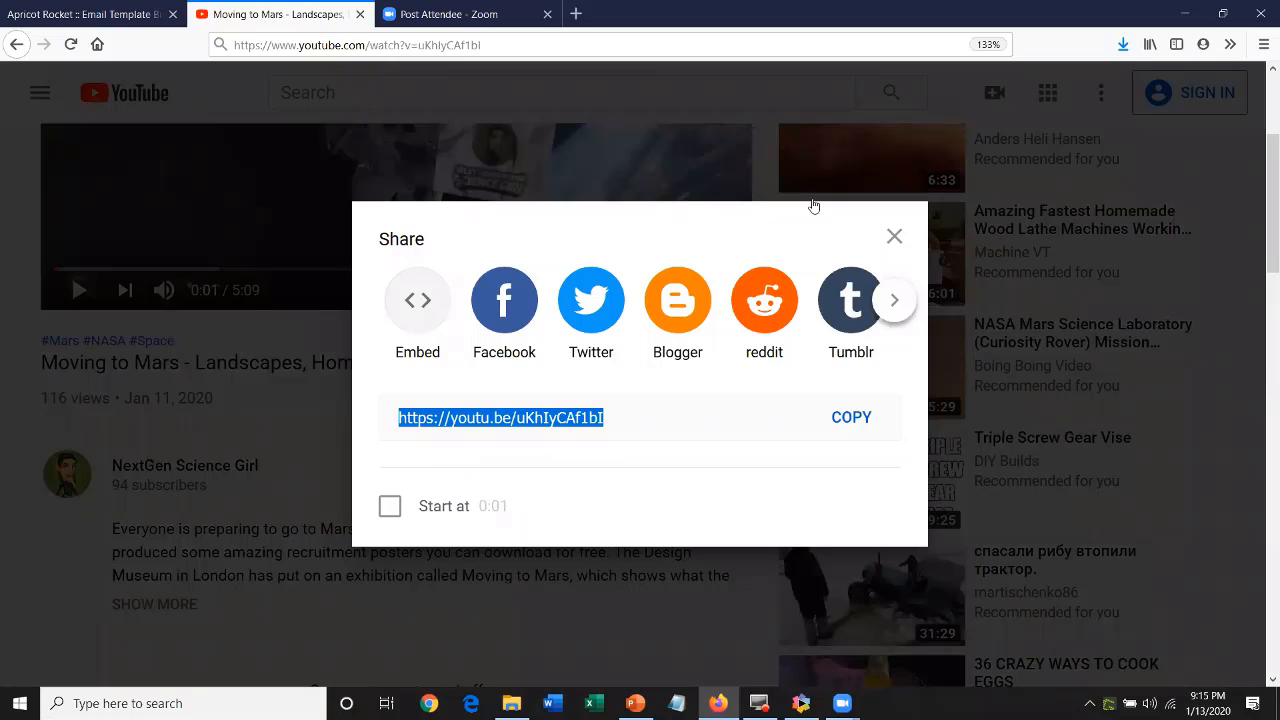
key(Escape)
Copy the full YouTube watch URL of the "Moving to Mars" video
click(507, 44)
key(ctrl+c)
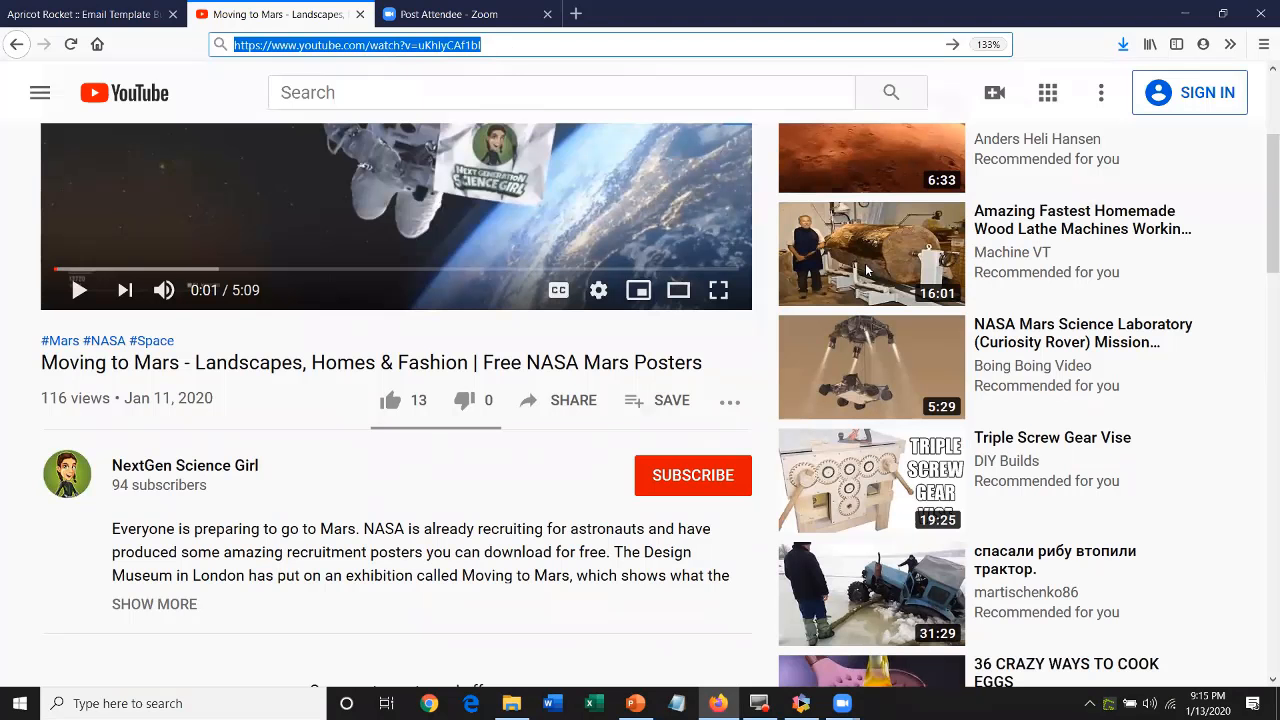
Return to the email template builder, replace the video block's placeholder URL with the copied YouTube address and save the block
key(ctrl+Page_Up)
triple_click(768, 251)
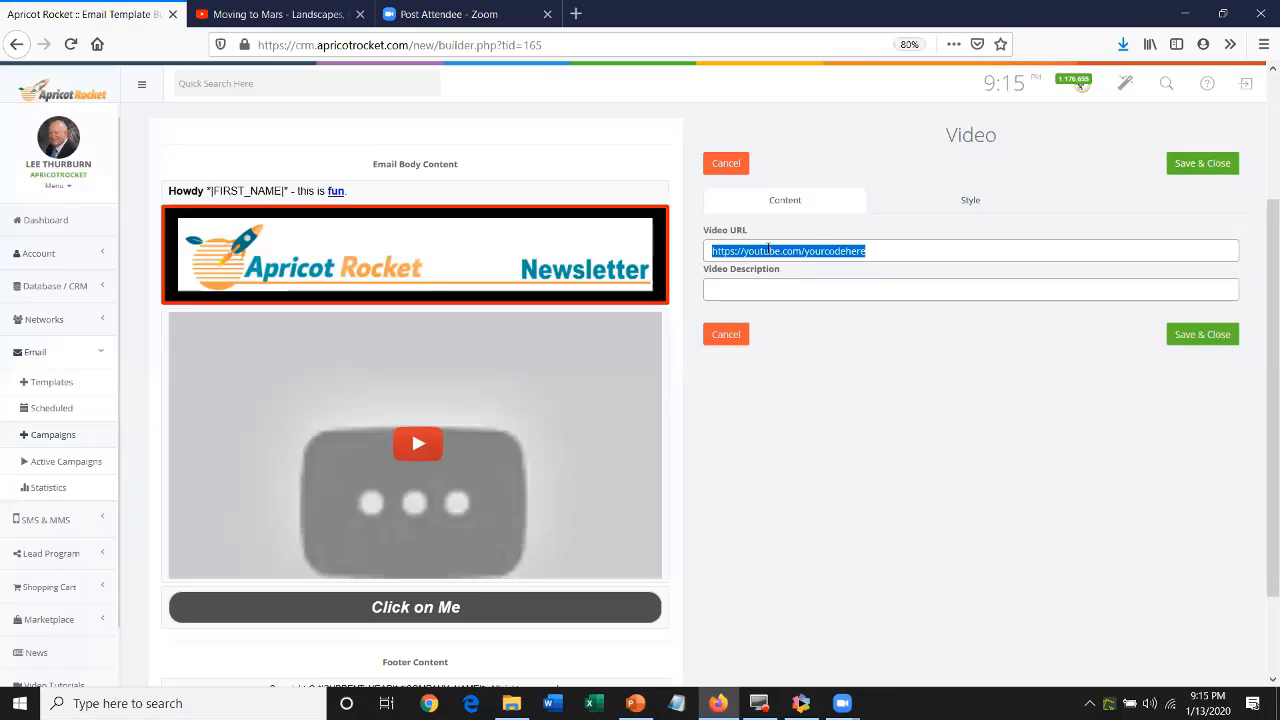
key(ctrl+v)
click(1193, 336)
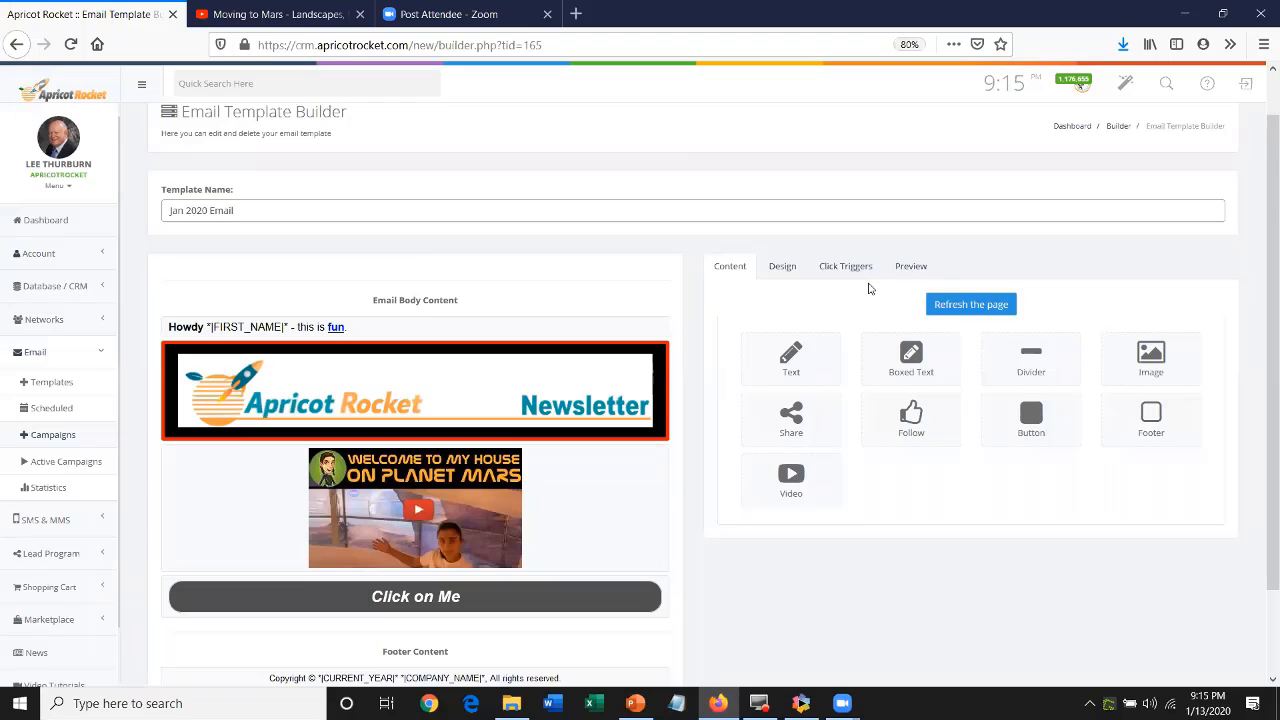
Set the size of the video block to 100% in its style settings and save it
mouse_move(591, 509)
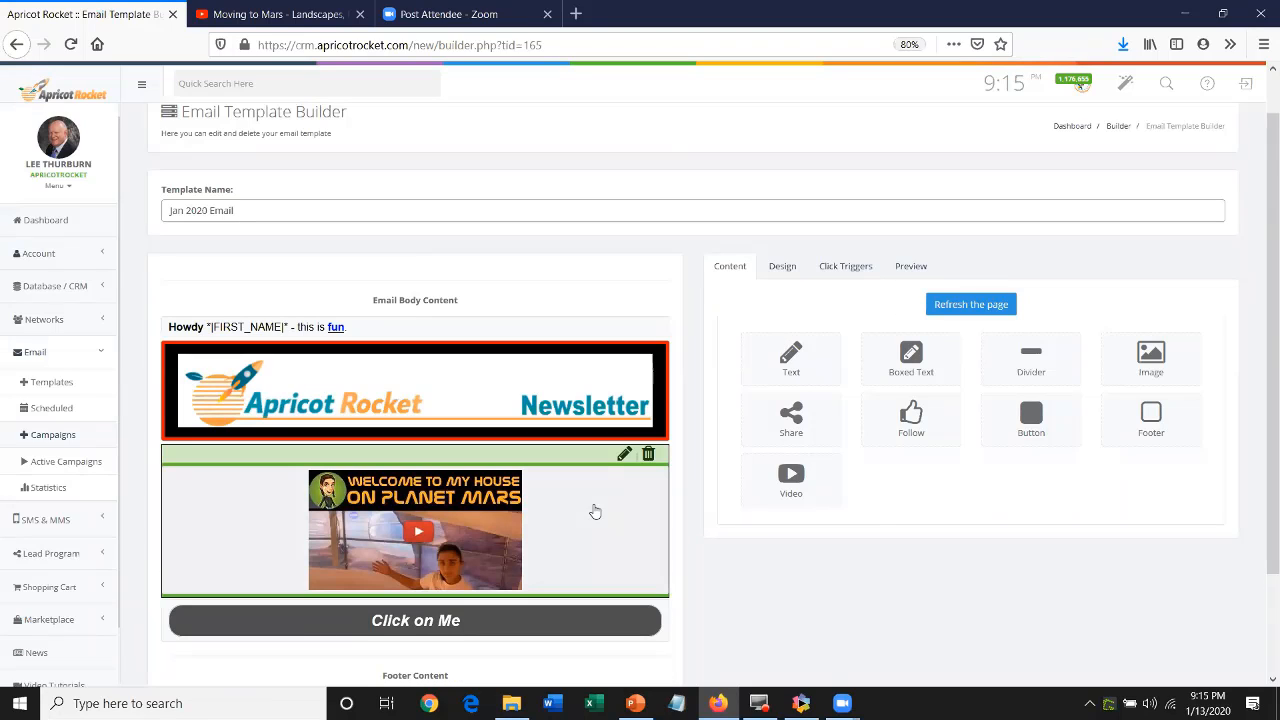
click(623, 456)
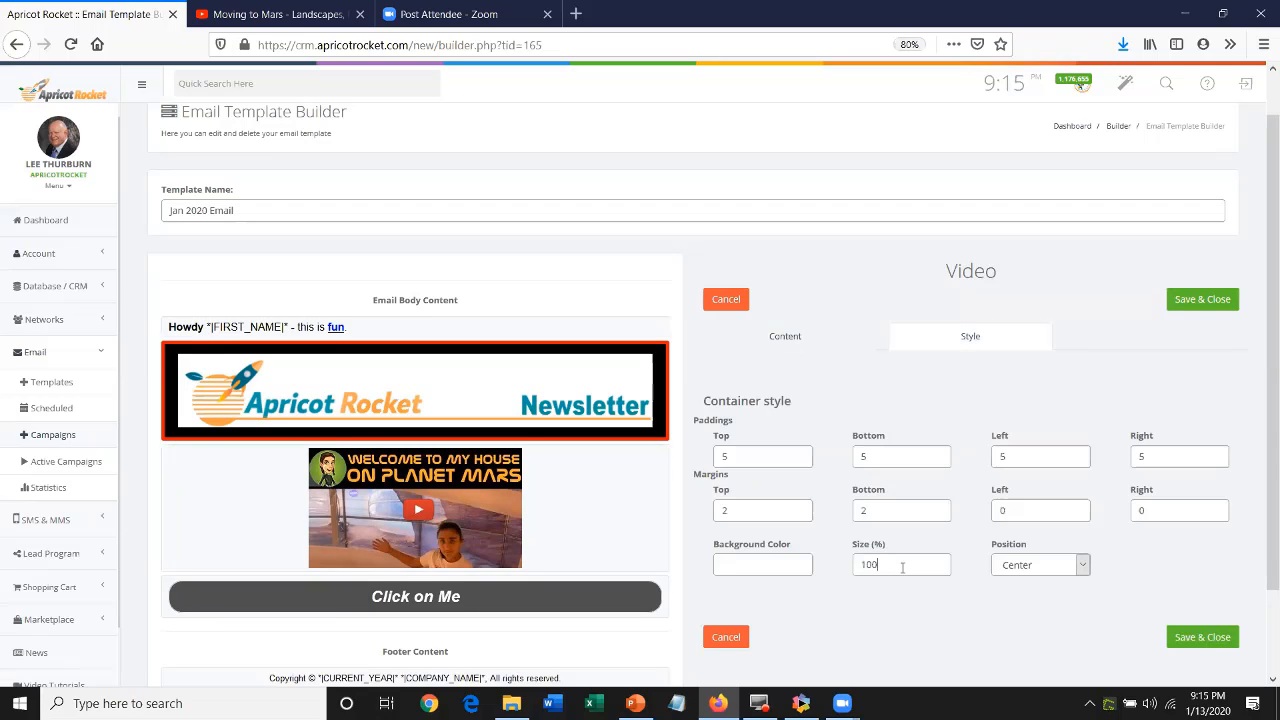
text(%)
click(1216, 642)
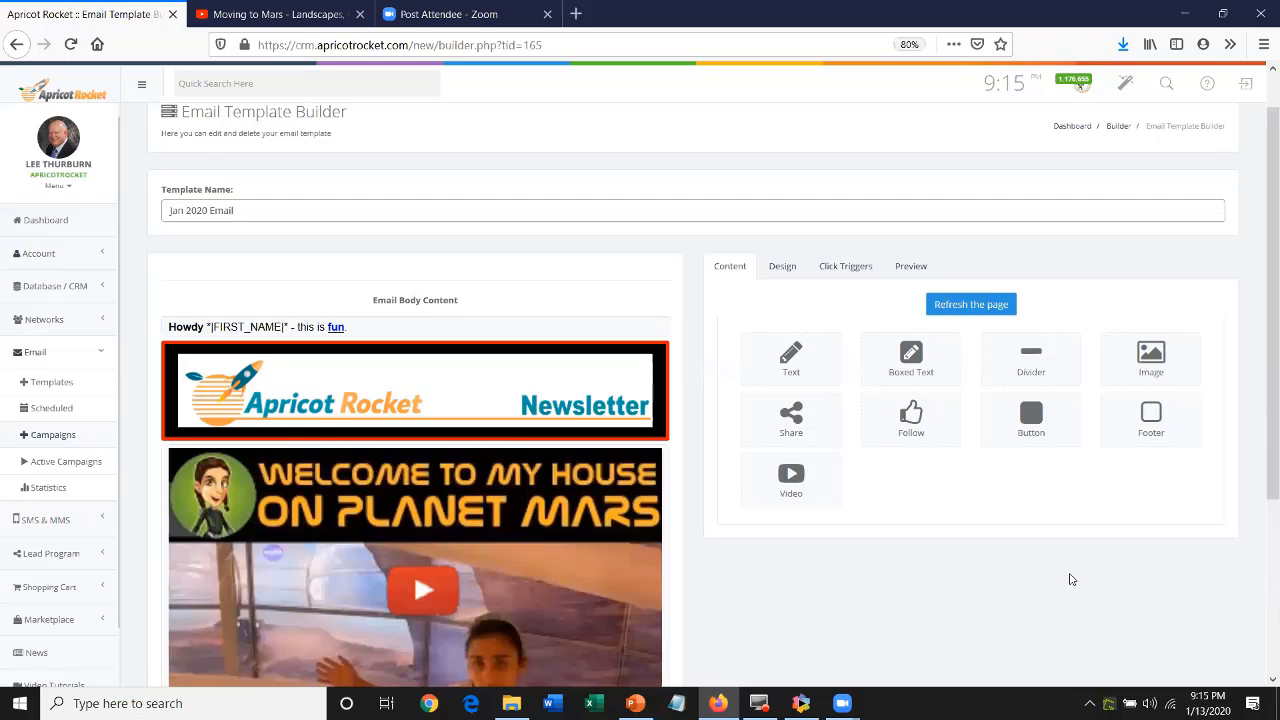
Add a Follow block above the greeting and a Share block below the "Click on Me" button
scroll(686, 434, down, 2)
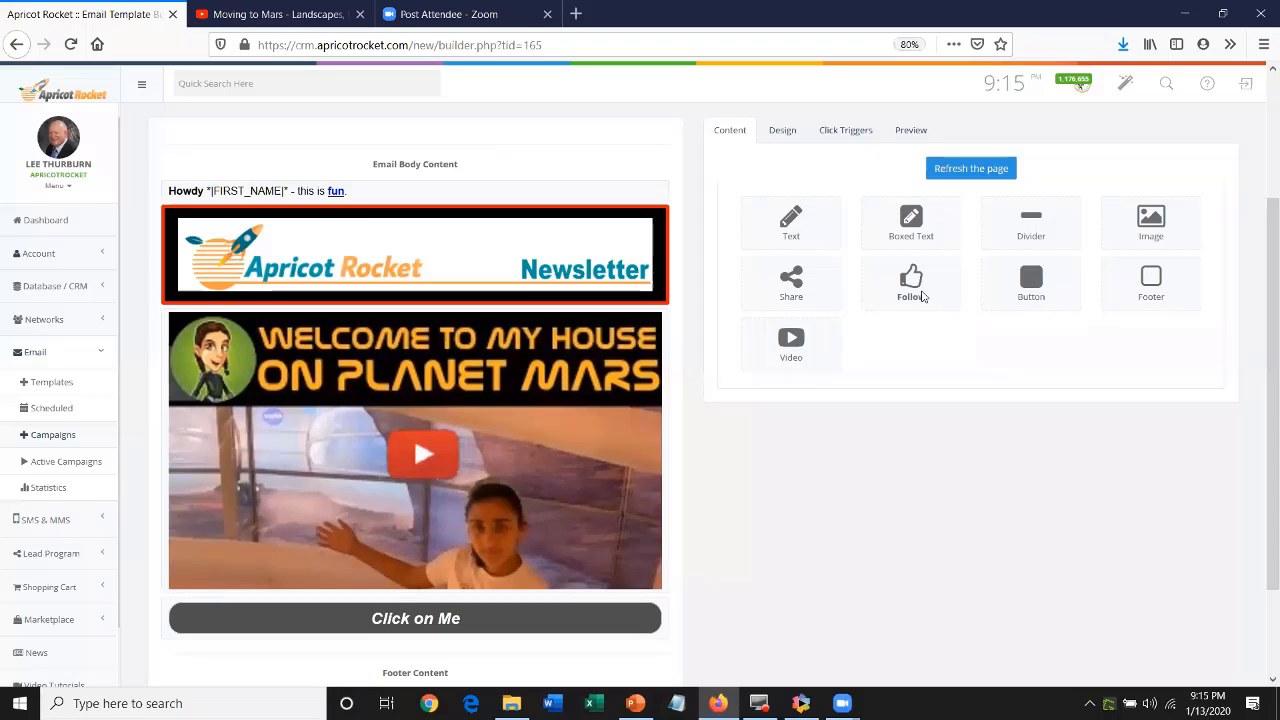
drag(428, 232, 393, 212)
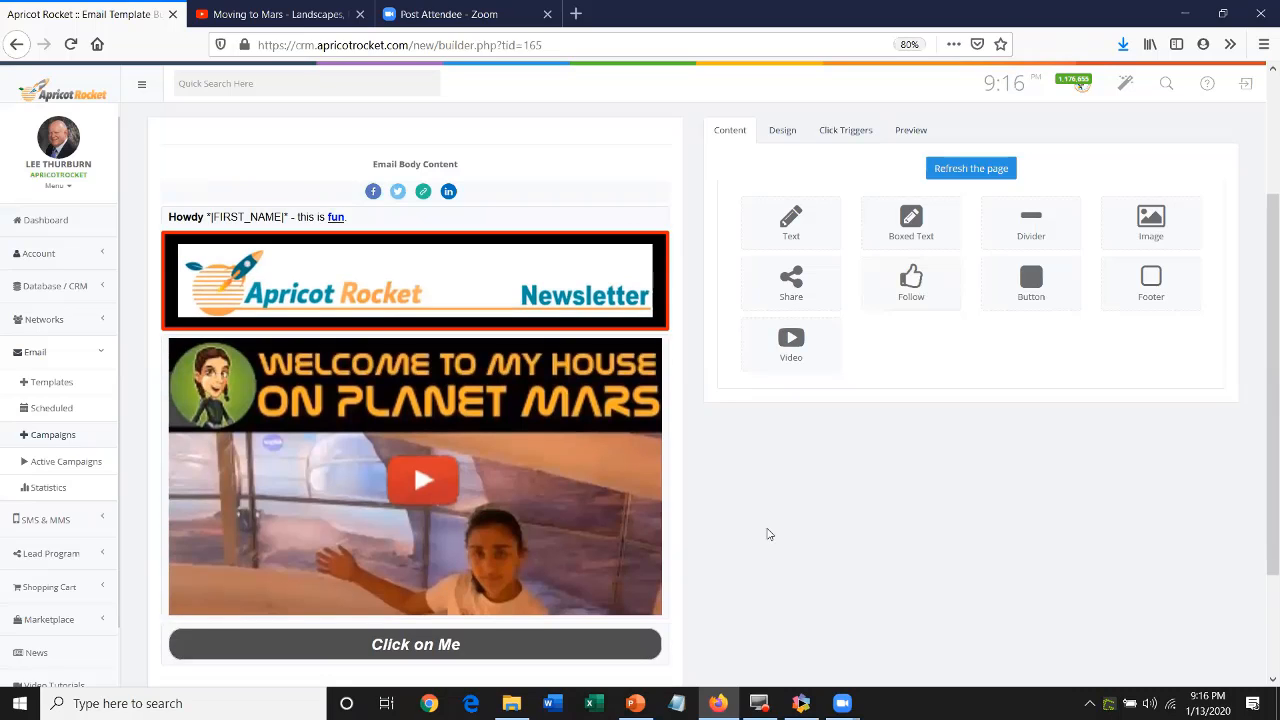
drag(791, 283, 403, 546)
scroll(404, 548, down, 2)
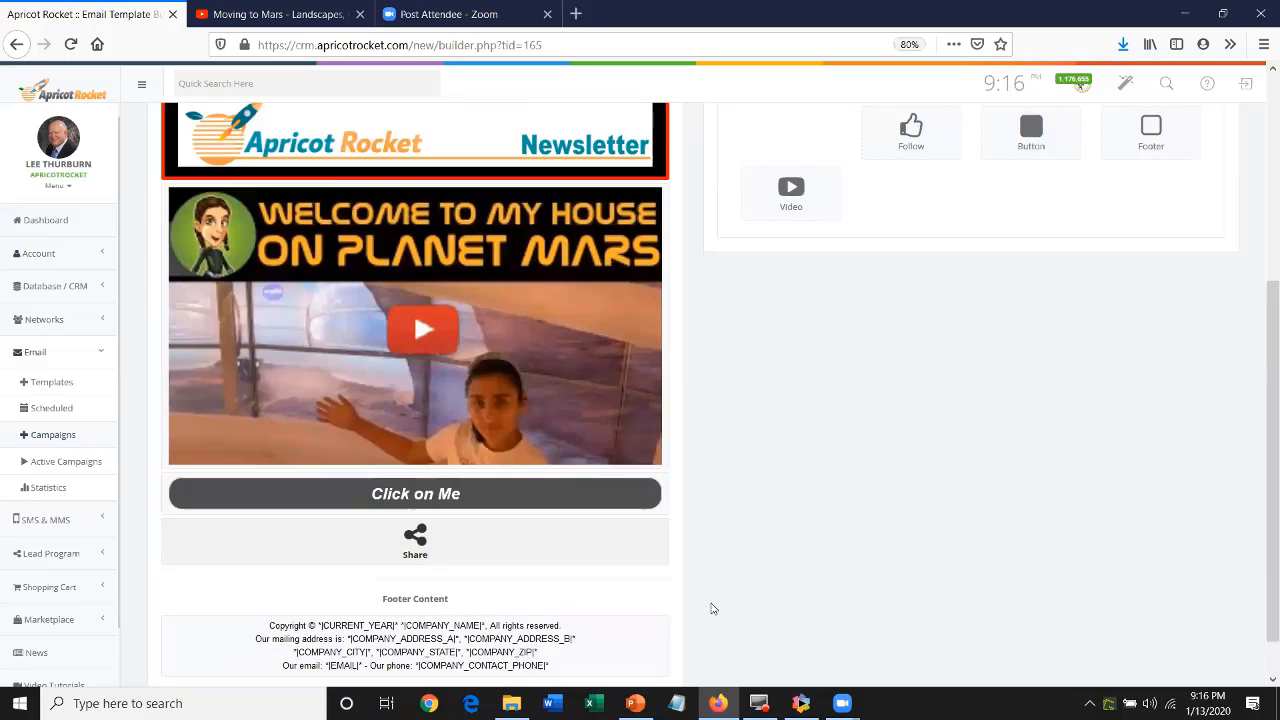
Add a text block between the newsletter banner and the video, and fill it with five copies of its placeholder text
scroll(810, 273, up, 2)
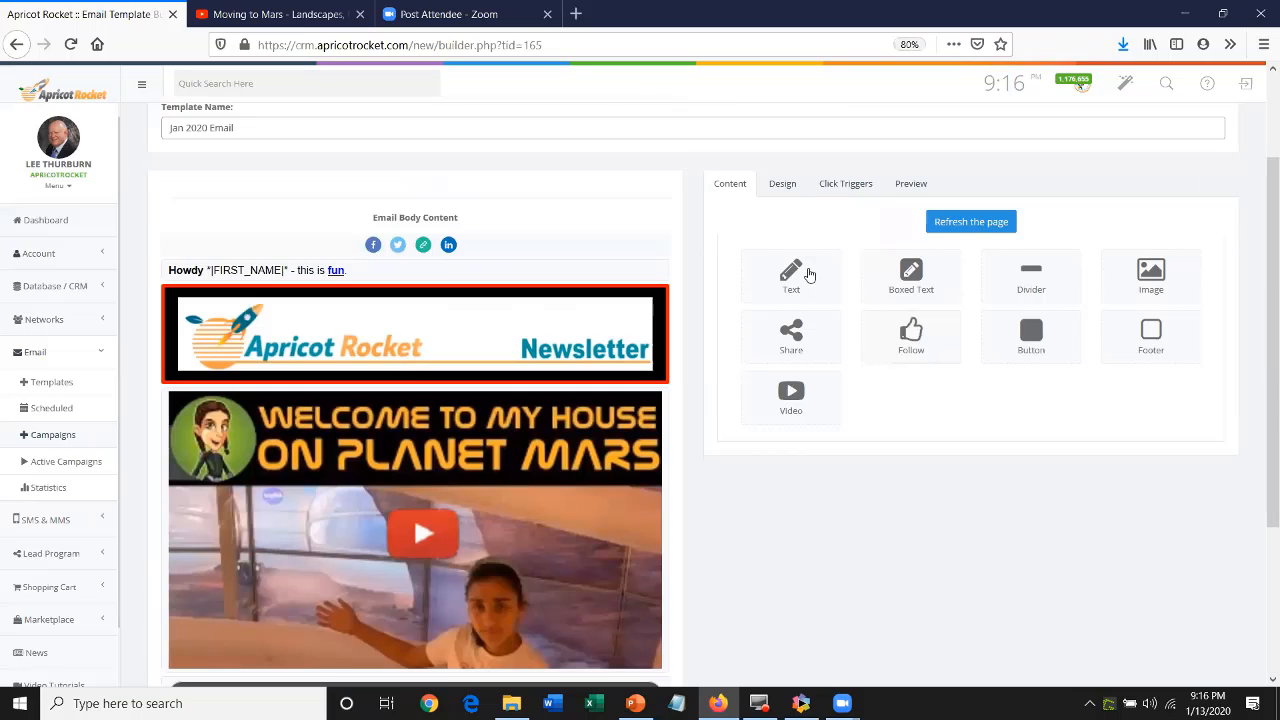
drag(810, 273, 548, 416)
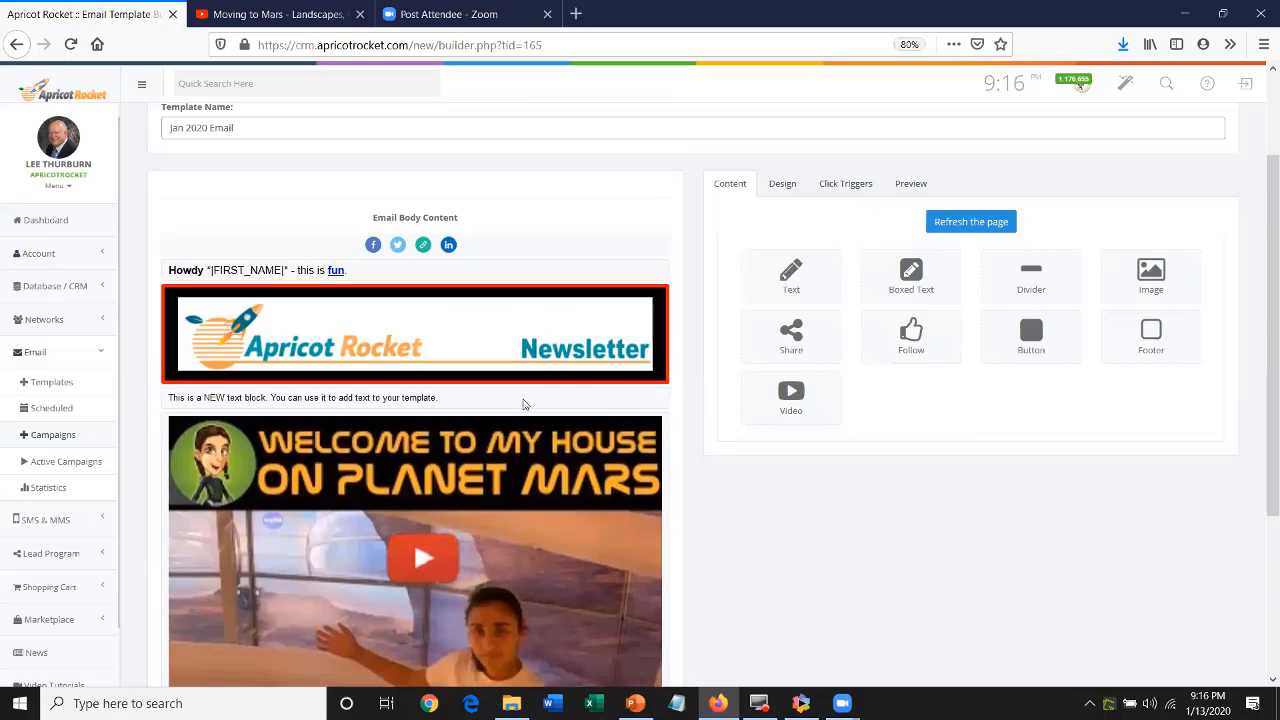
mouse_move(558, 406)
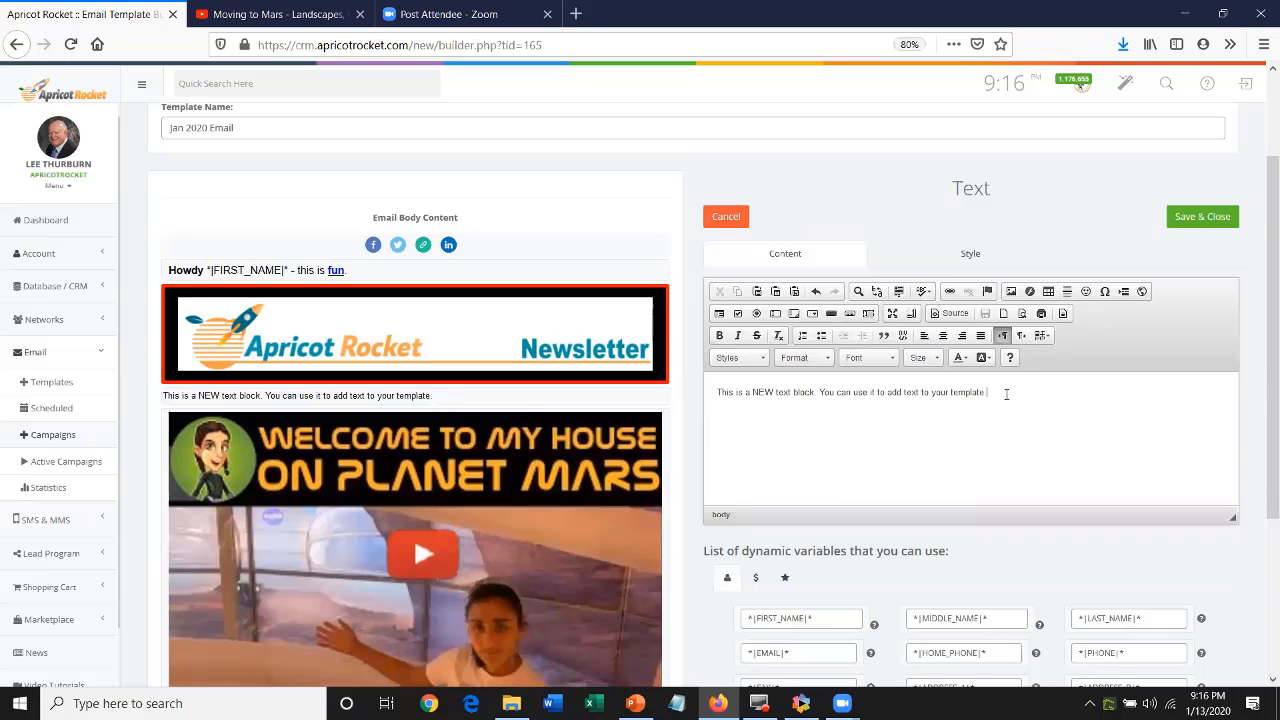
drag(1026, 394, 667, 400)
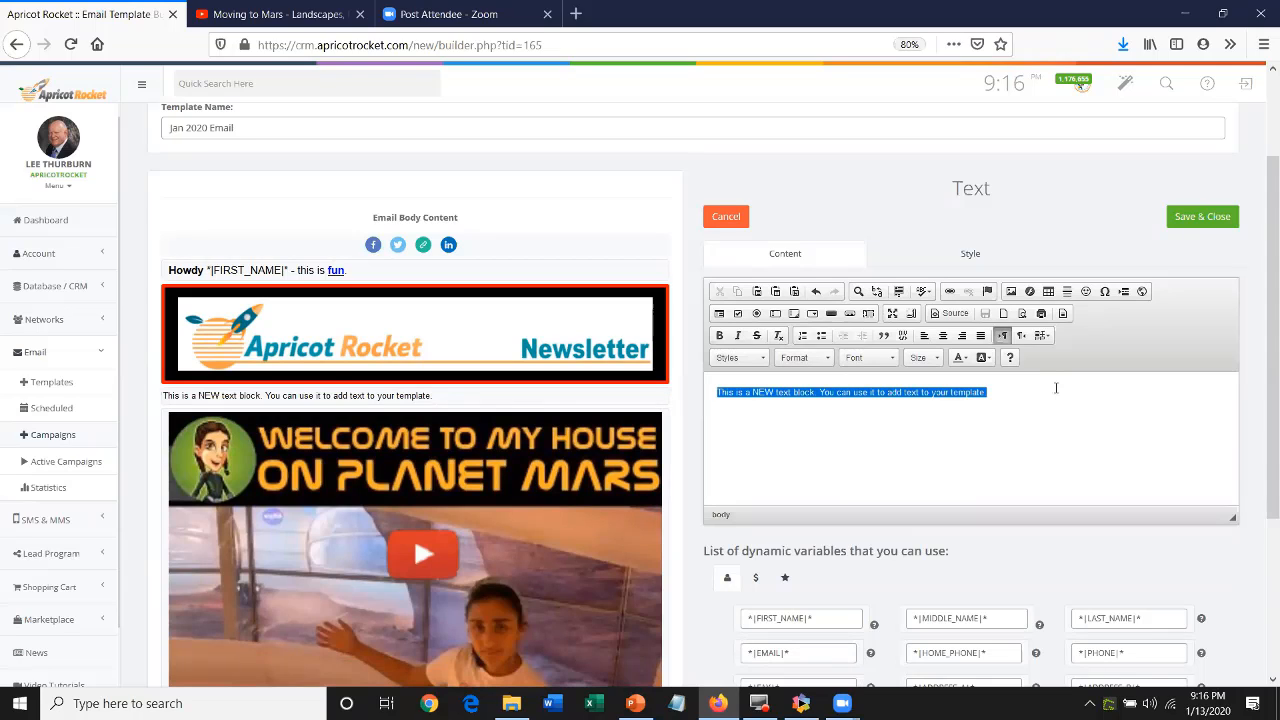
key(ctrl+c)
key(ctrl+v)
key(ctrl+v)
key(ctrl+v)
key(ctrl+v)
key(ctrl+v)
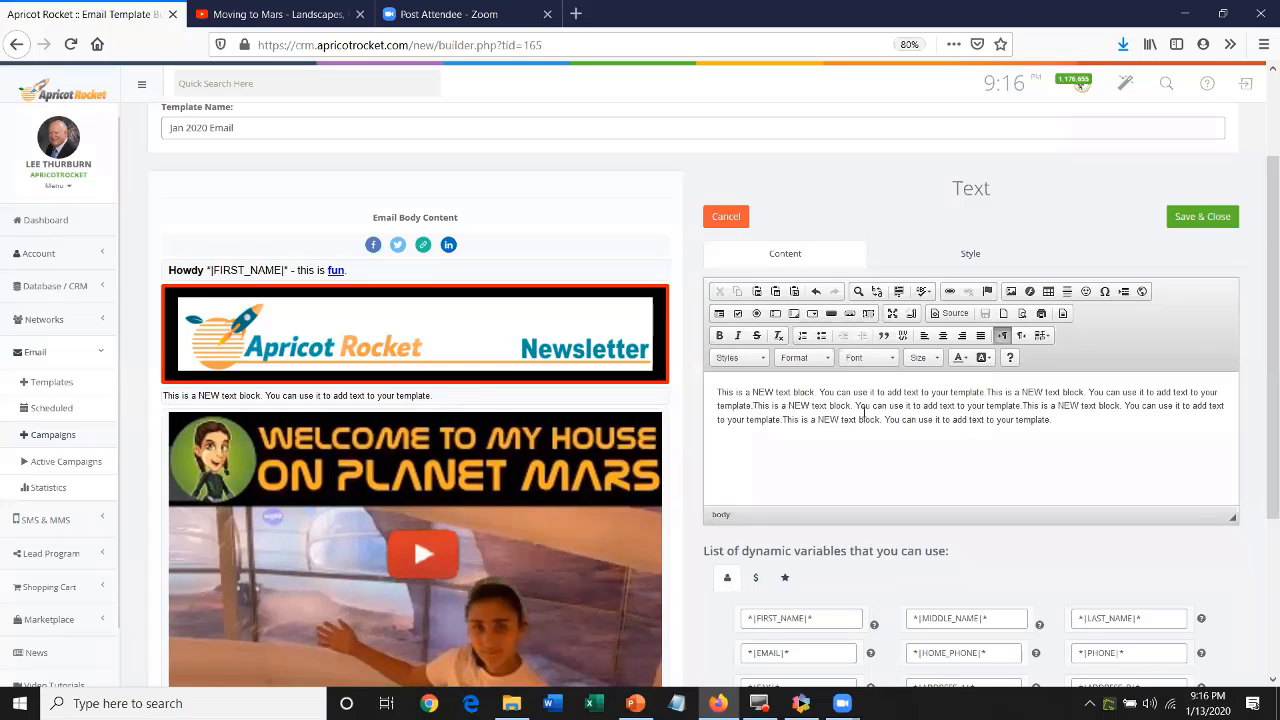
Break the placeholder text into separate paragraphs and turn the three short middle ones into a bulleted list
click(856, 404)
key(Return)
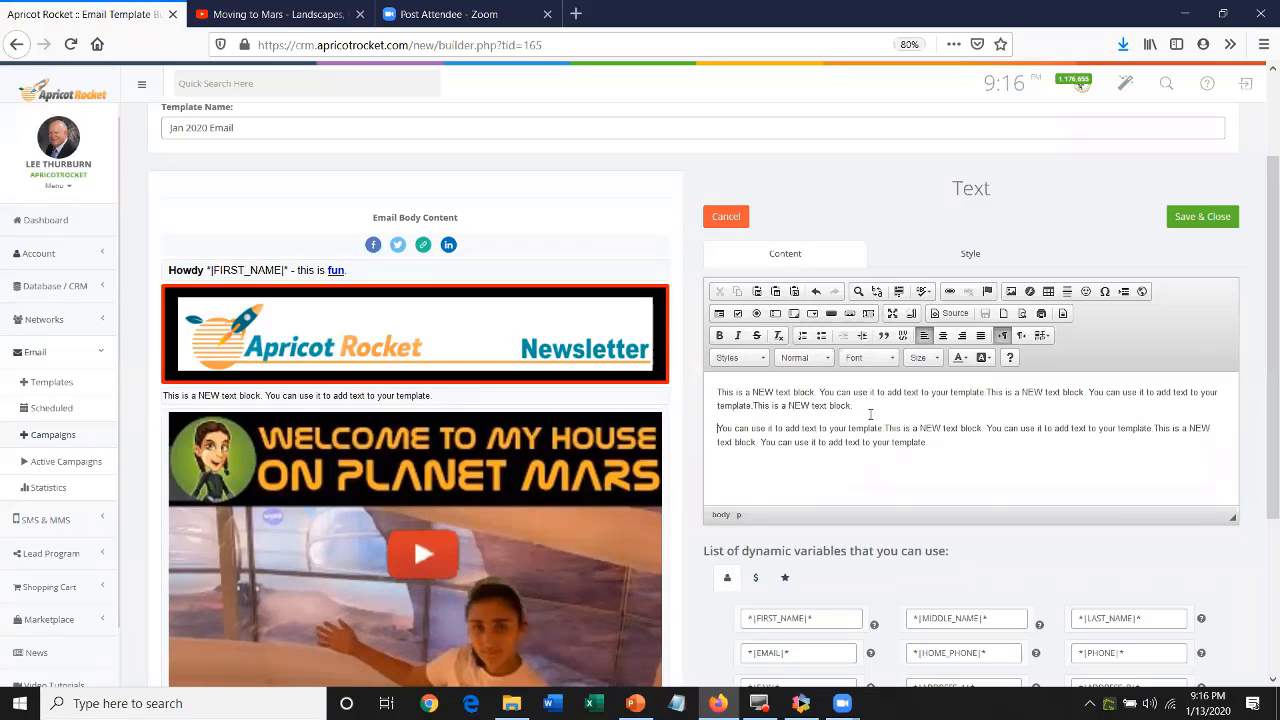
click(862, 429)
key(Return)
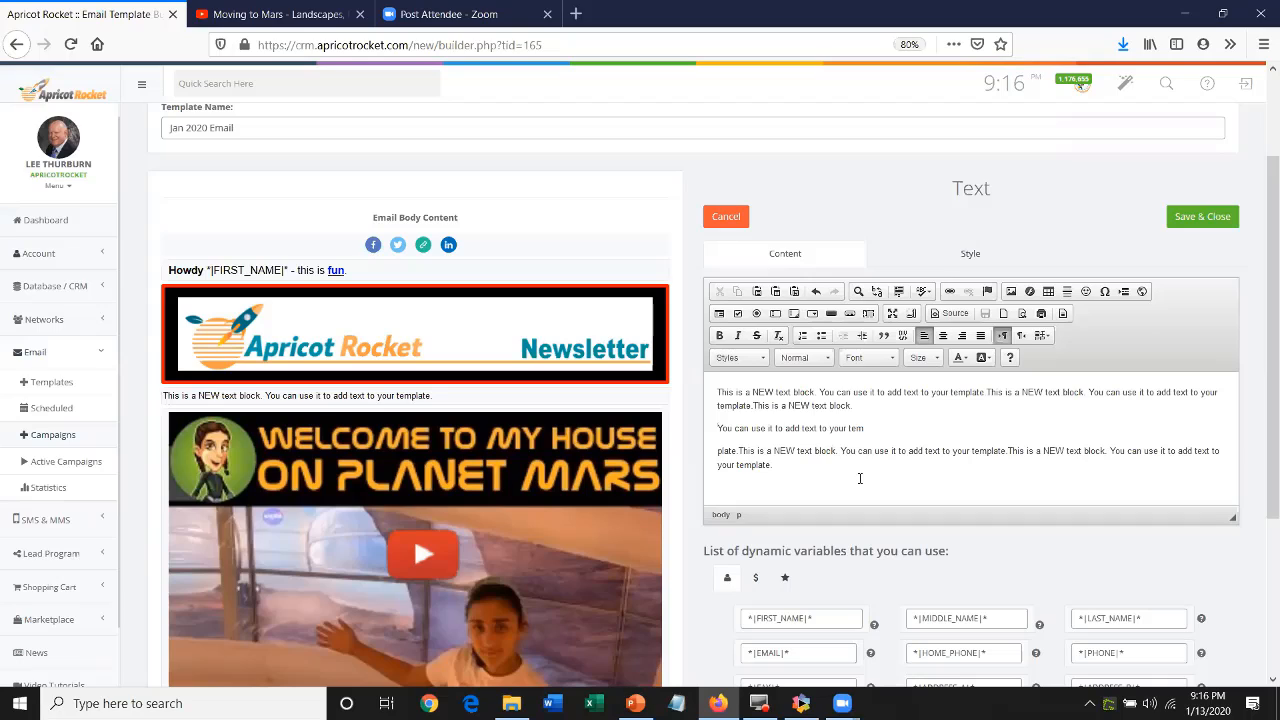
click(837, 451)
key(Return)
click(856, 473)
key(Return)
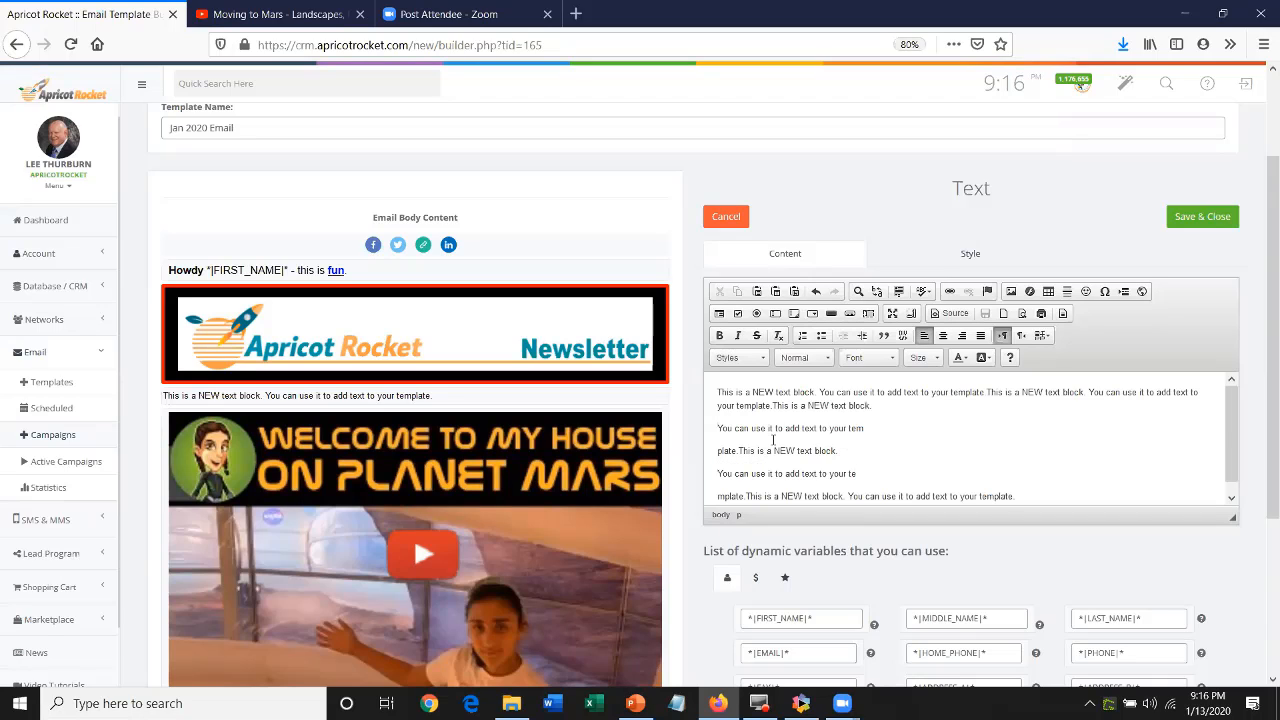
drag(771, 430, 856, 474)
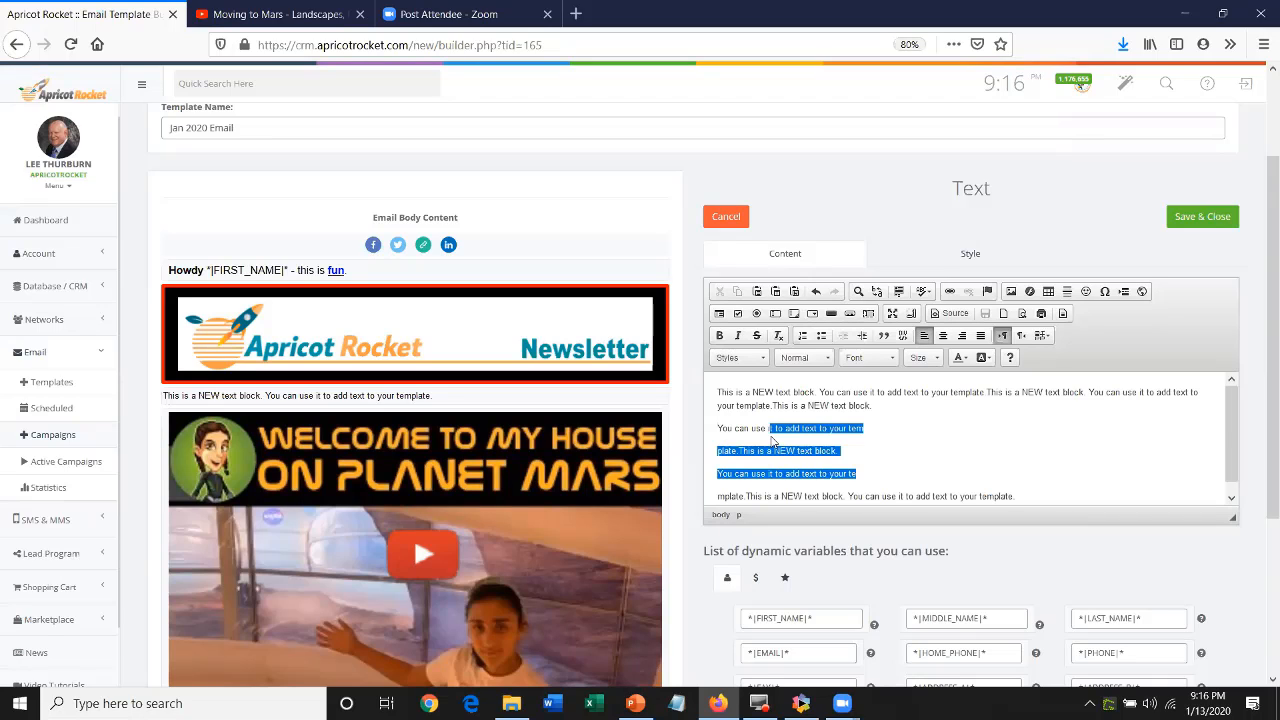
click(822, 337)
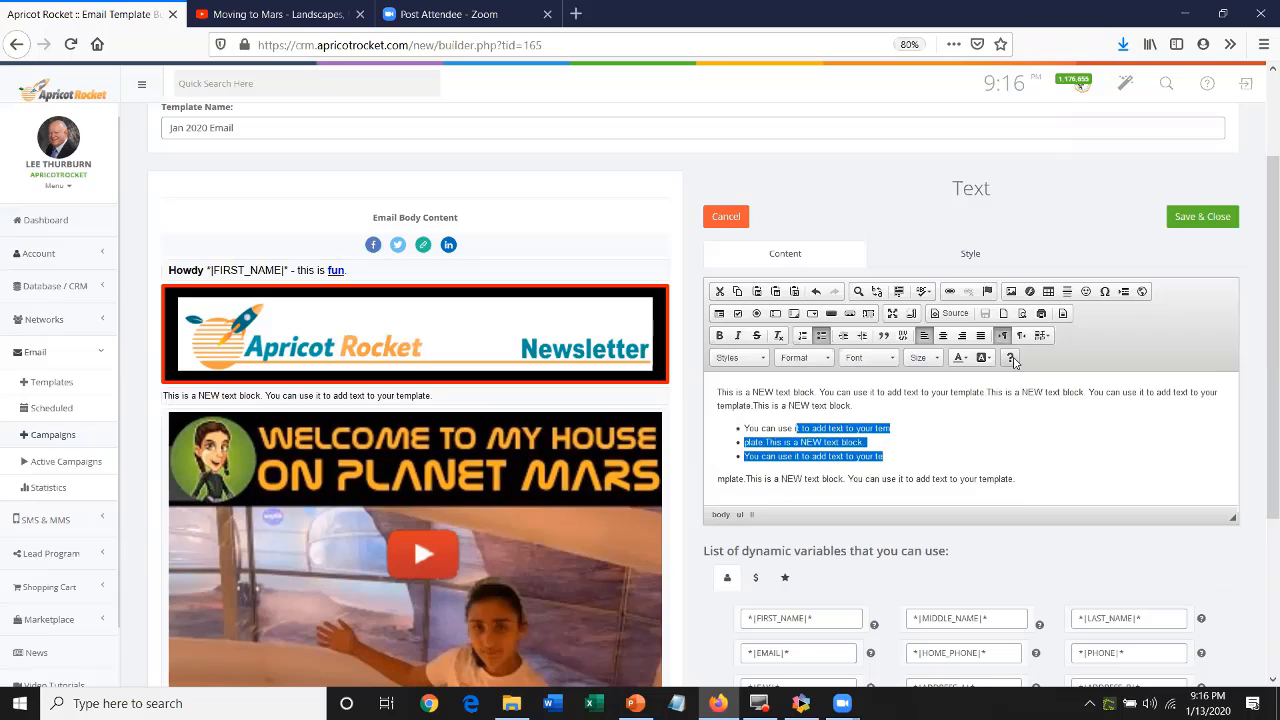
Set the text block's font size to 16px and save the block
click(968, 262)
click(945, 344)
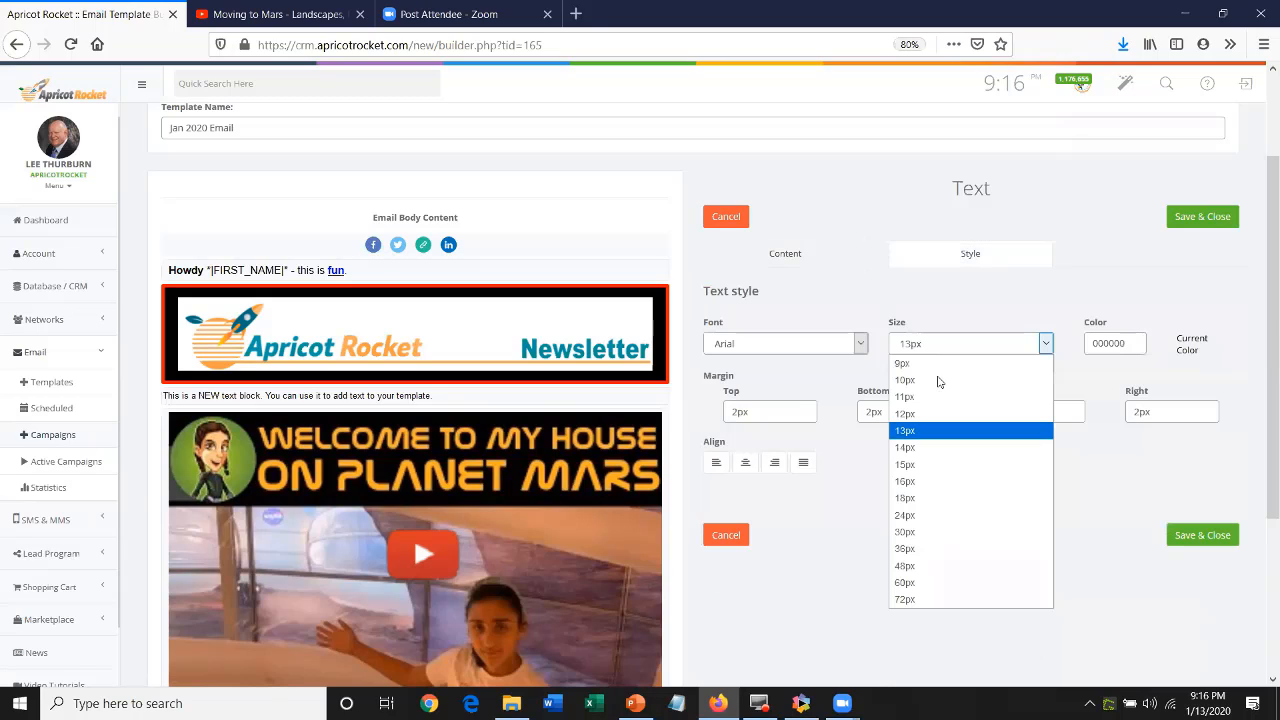
click(920, 481)
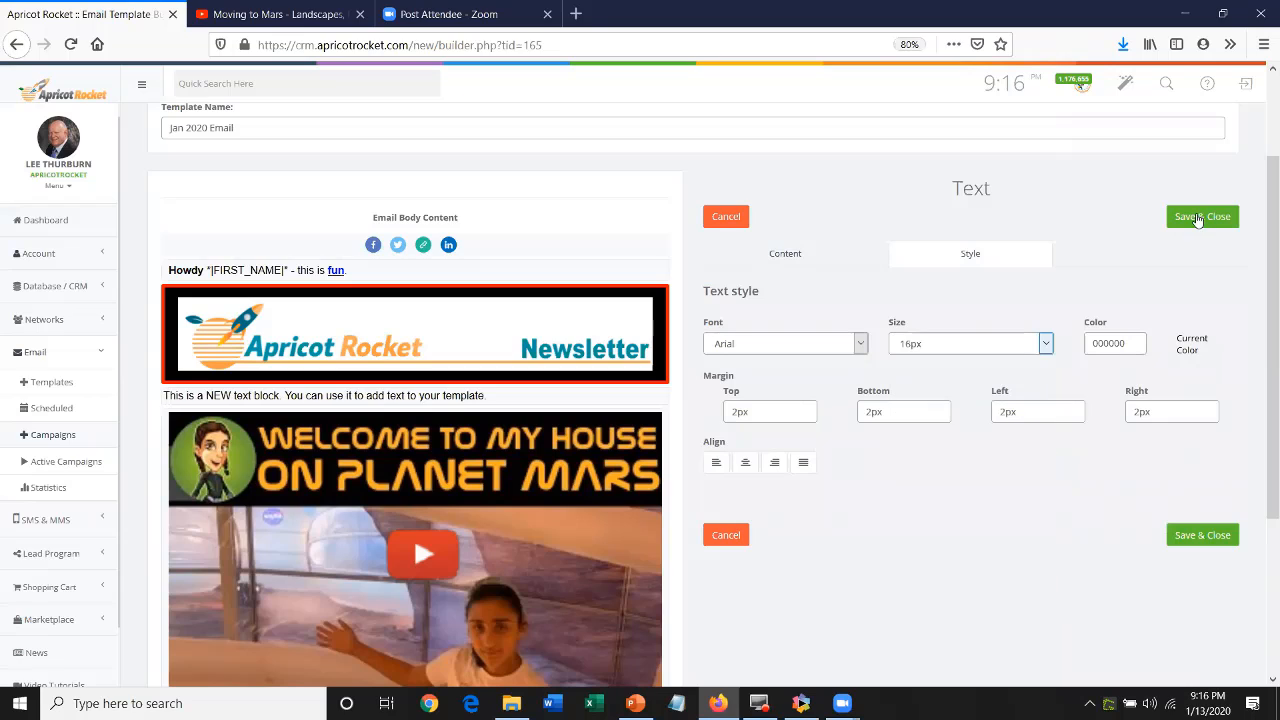
click(1203, 217)
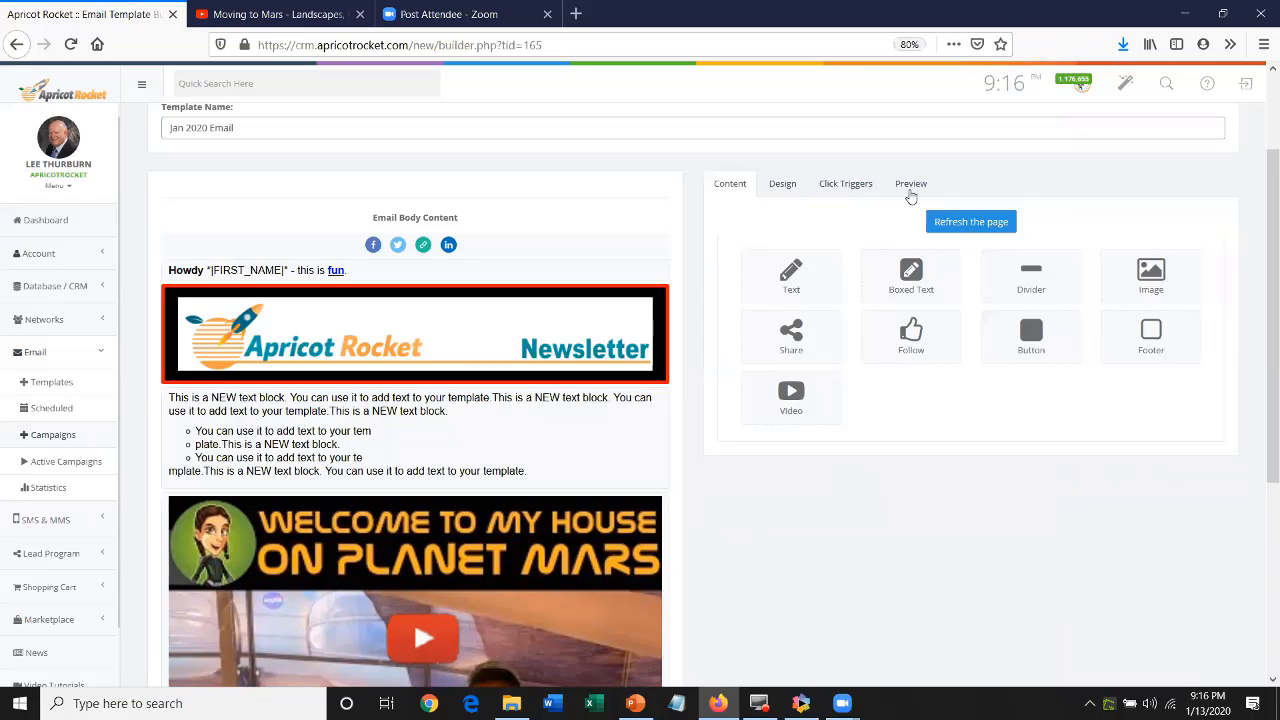
Preview the email and look through its layout from the follow icons down to the footer
click(964, 224)
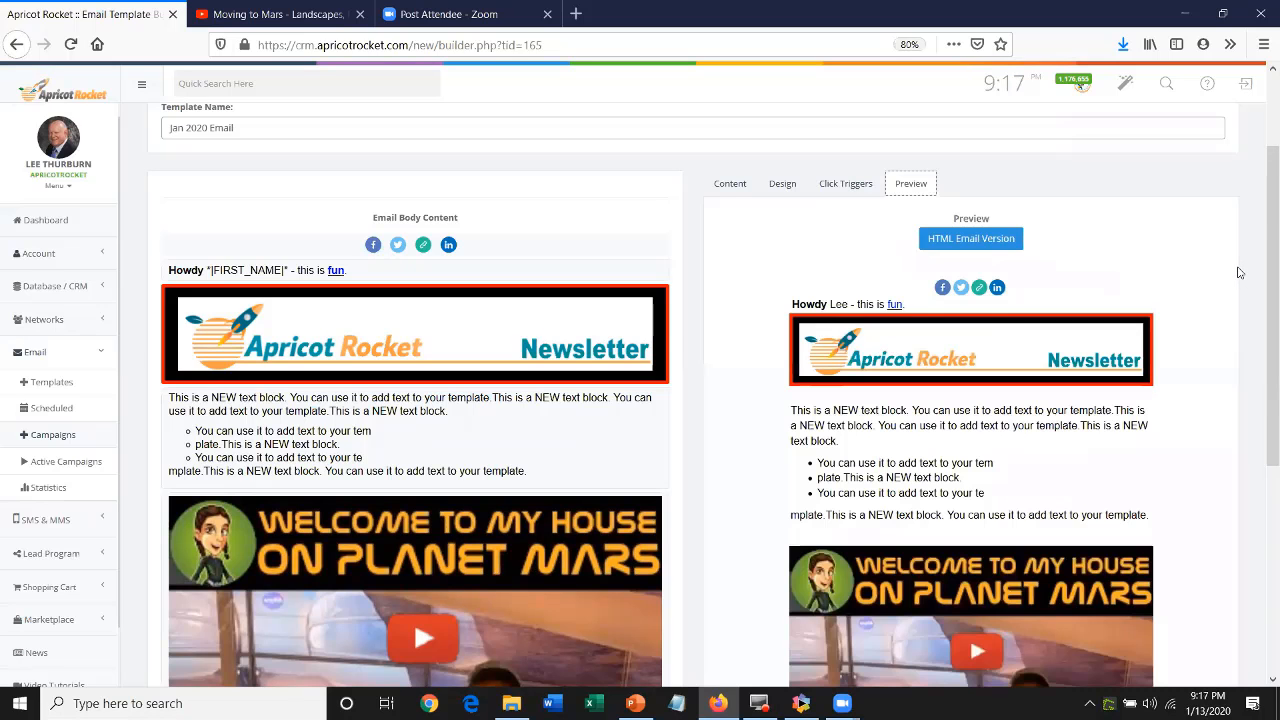
scroll(1238, 272, down, 3)
scroll(1238, 272, down, 4)
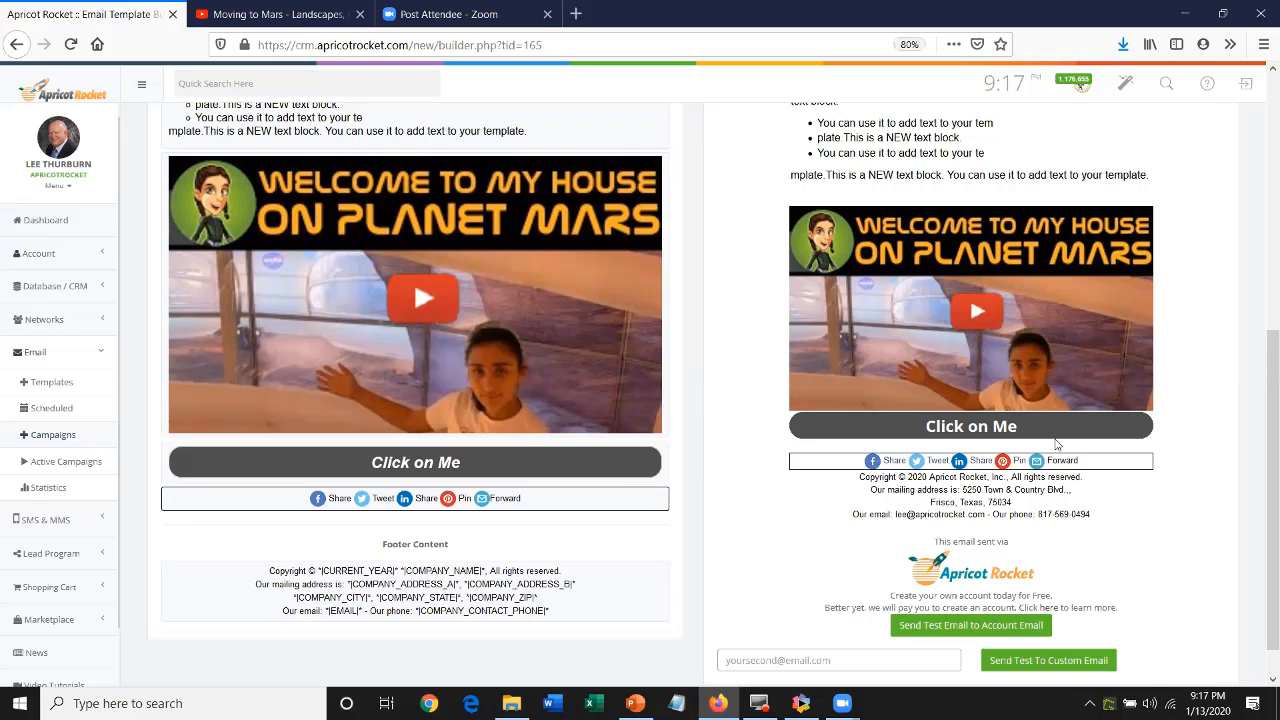
scroll(881, 215, up, 3)
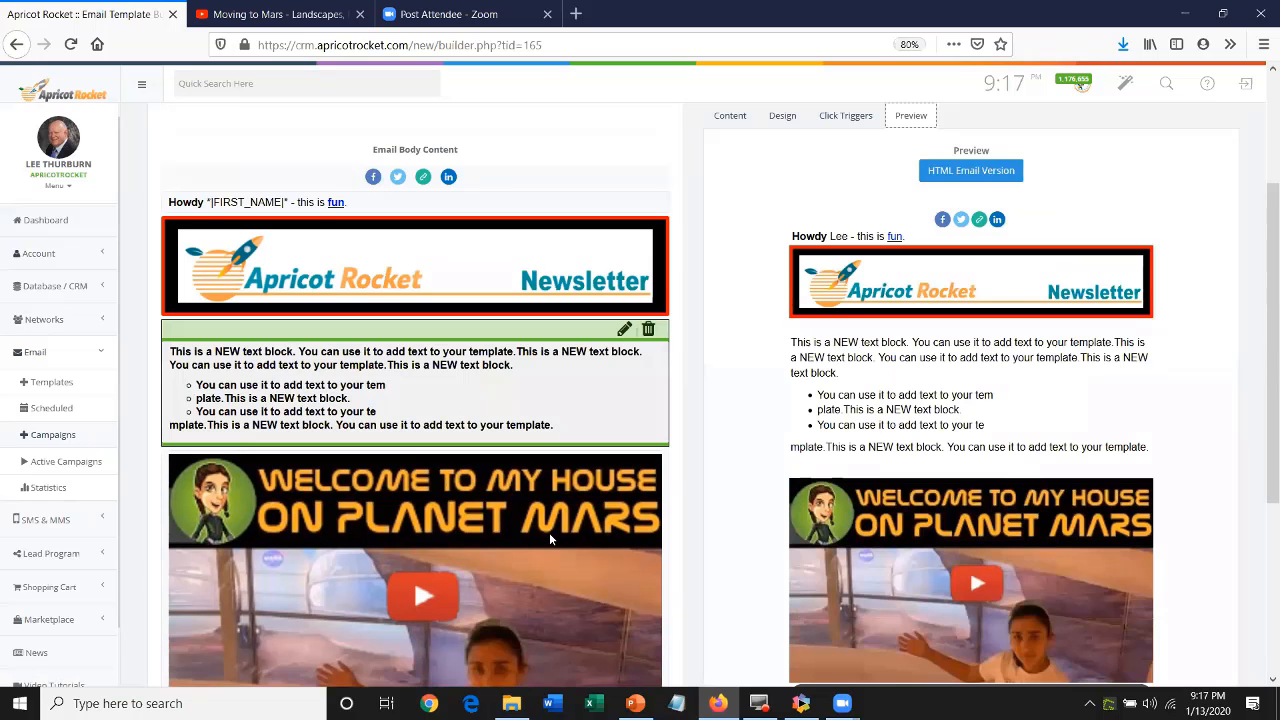
Set the border of the Share block to None in its style settings and save the block
scroll(624, 474, down, 3)
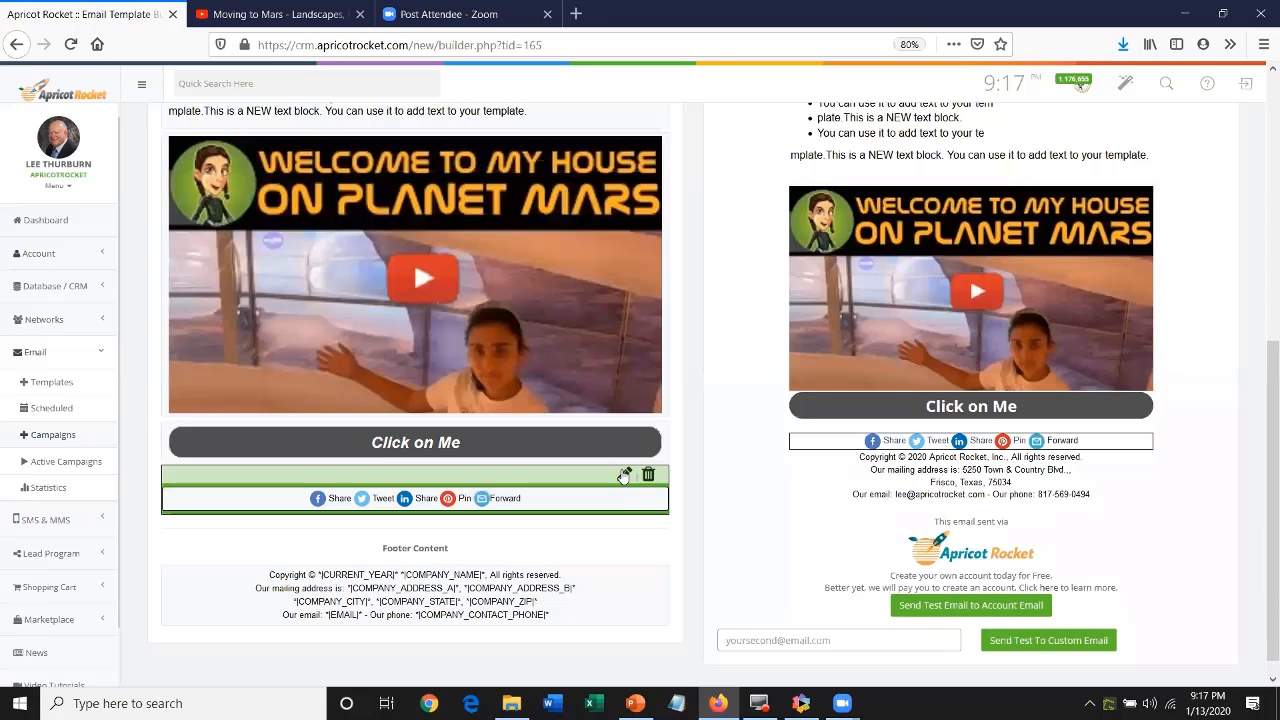
click(624, 474)
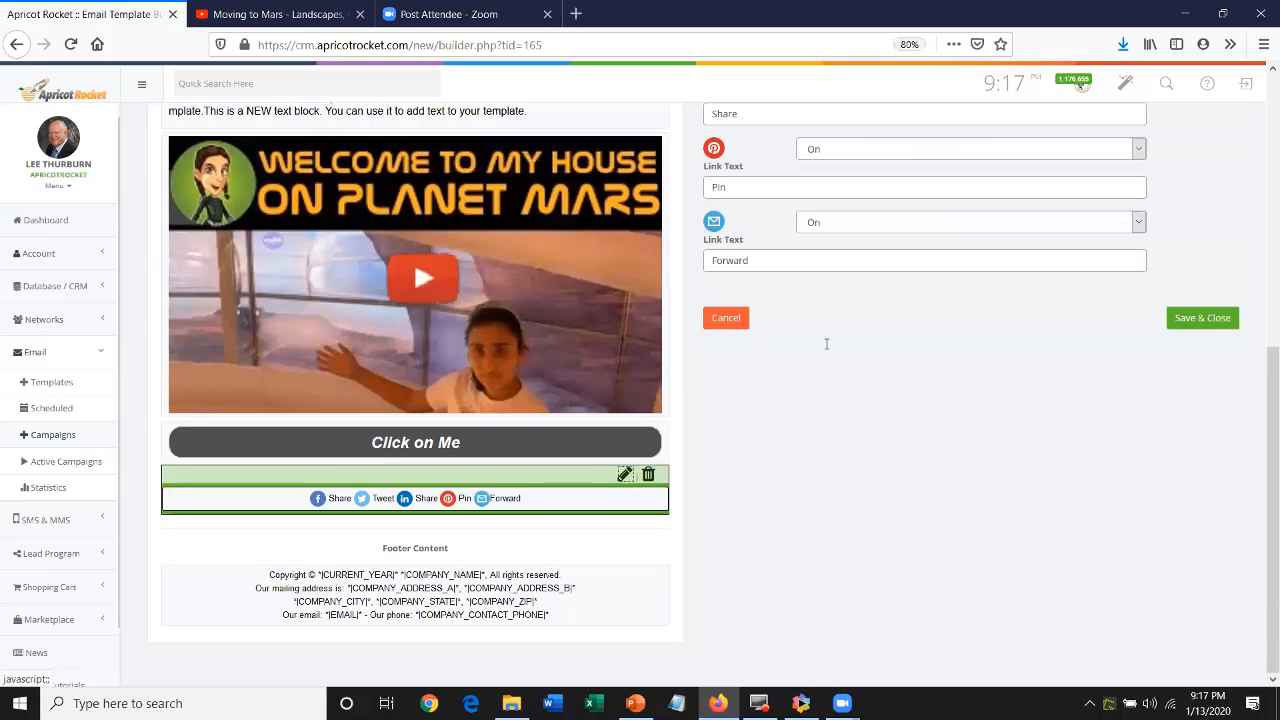
scroll(829, 351, up, 3)
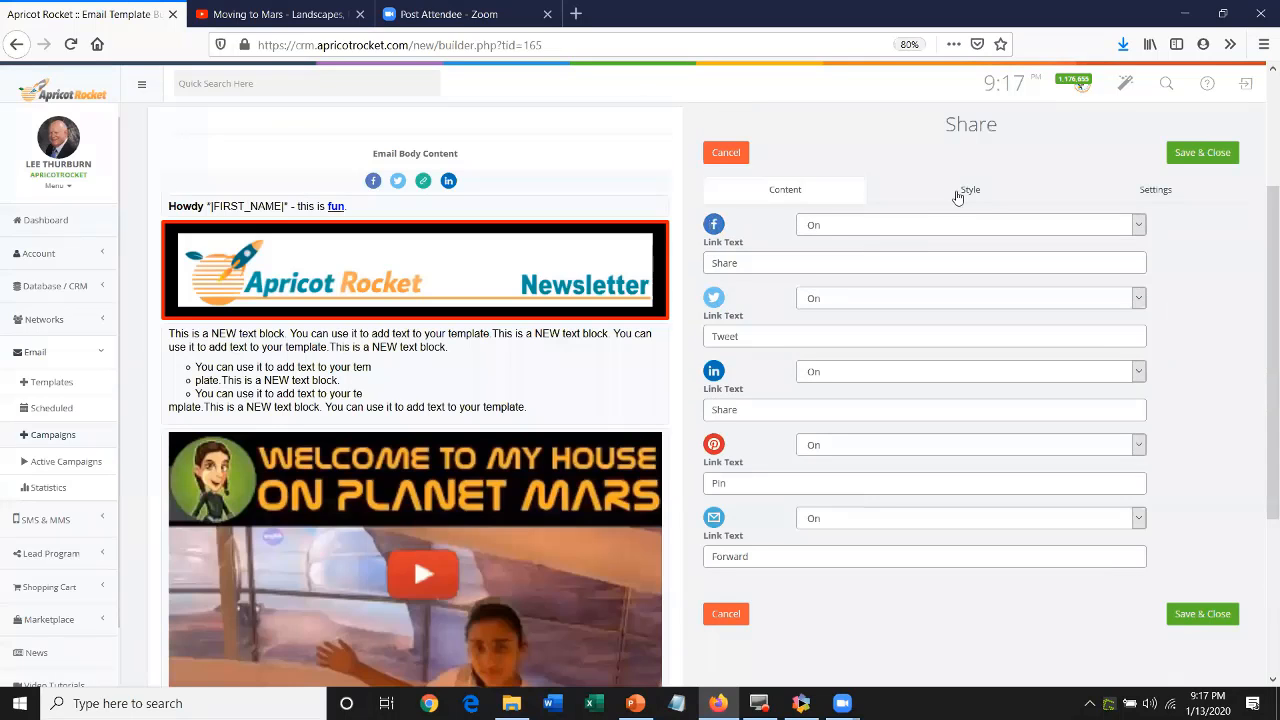
click(966, 192)
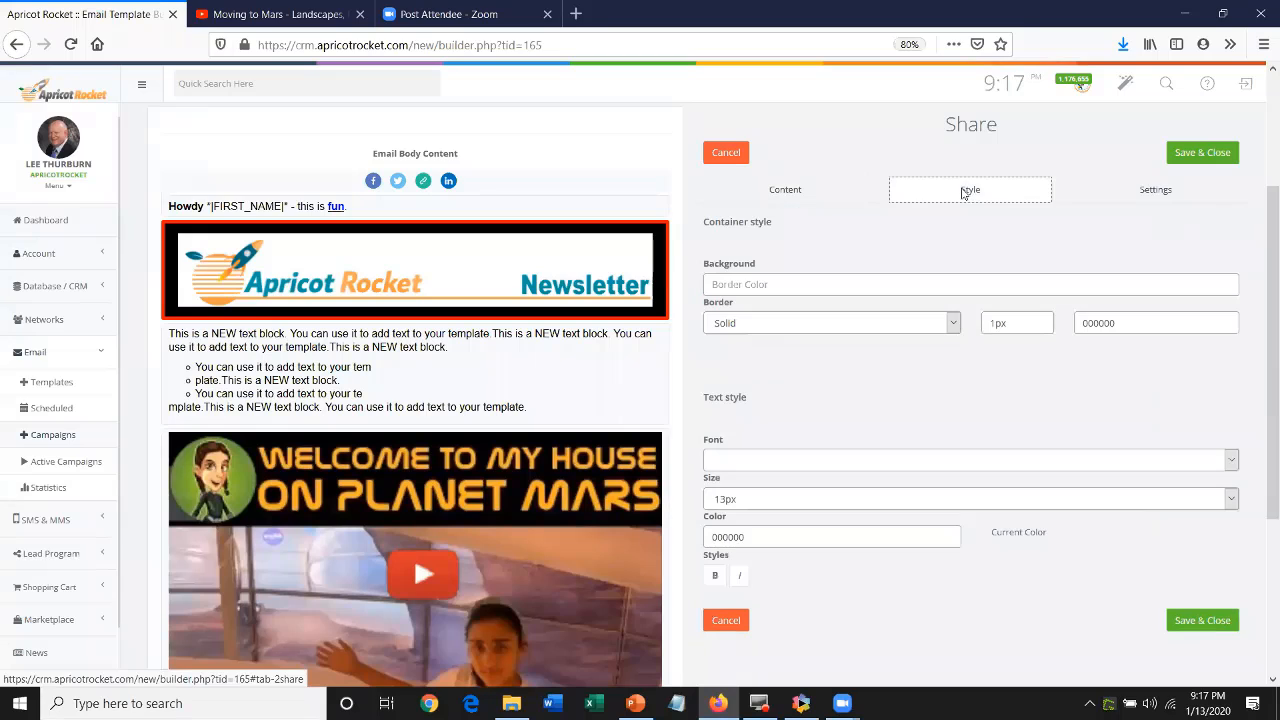
click(817, 330)
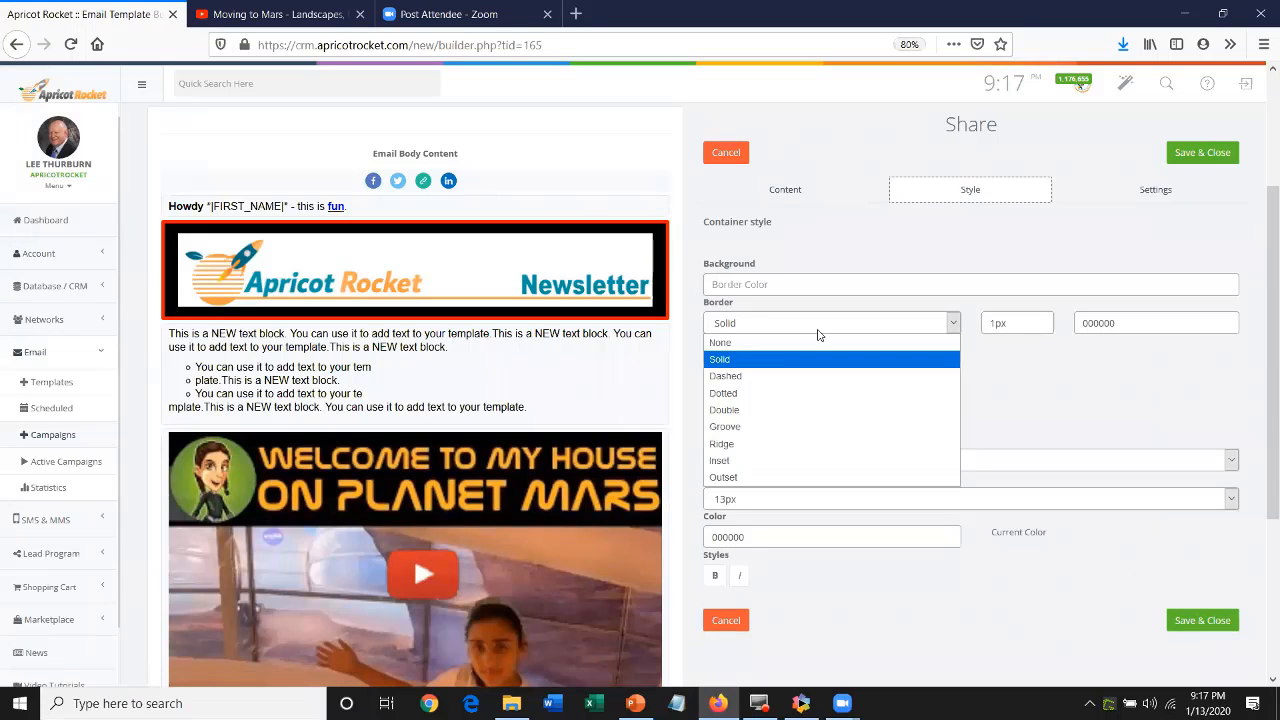
click(817, 342)
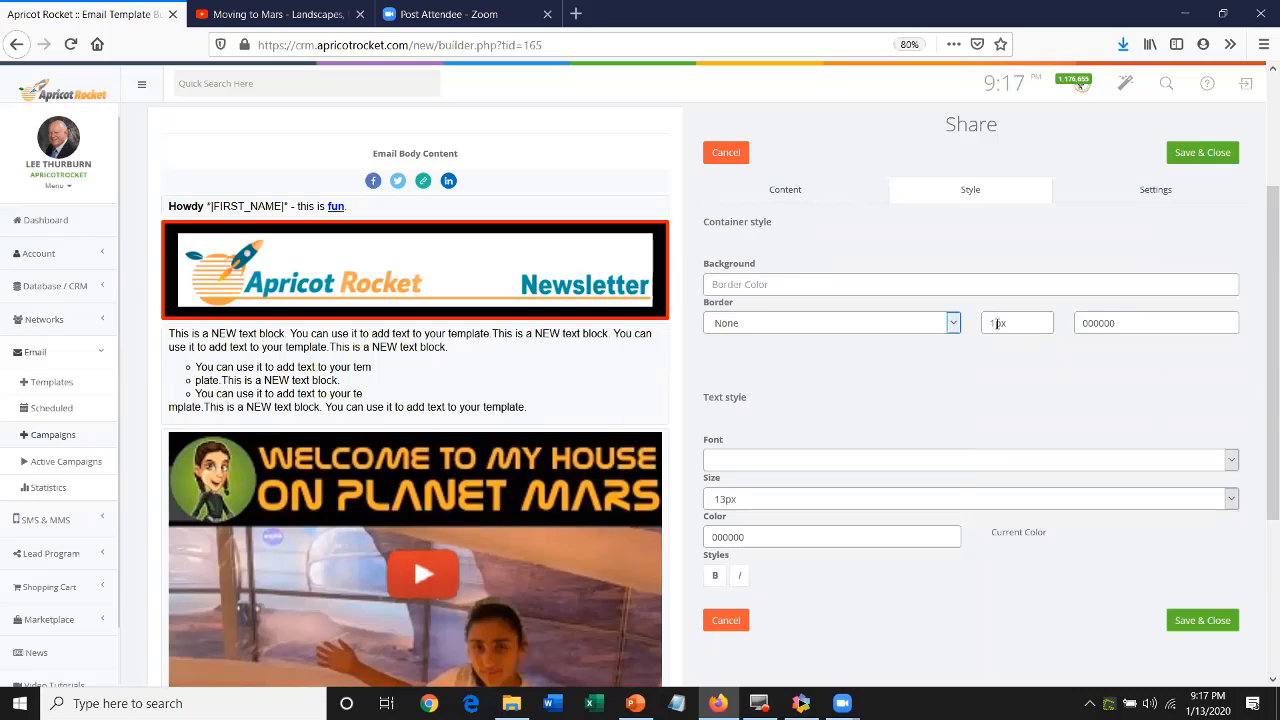
click(997, 323)
click(1198, 157)
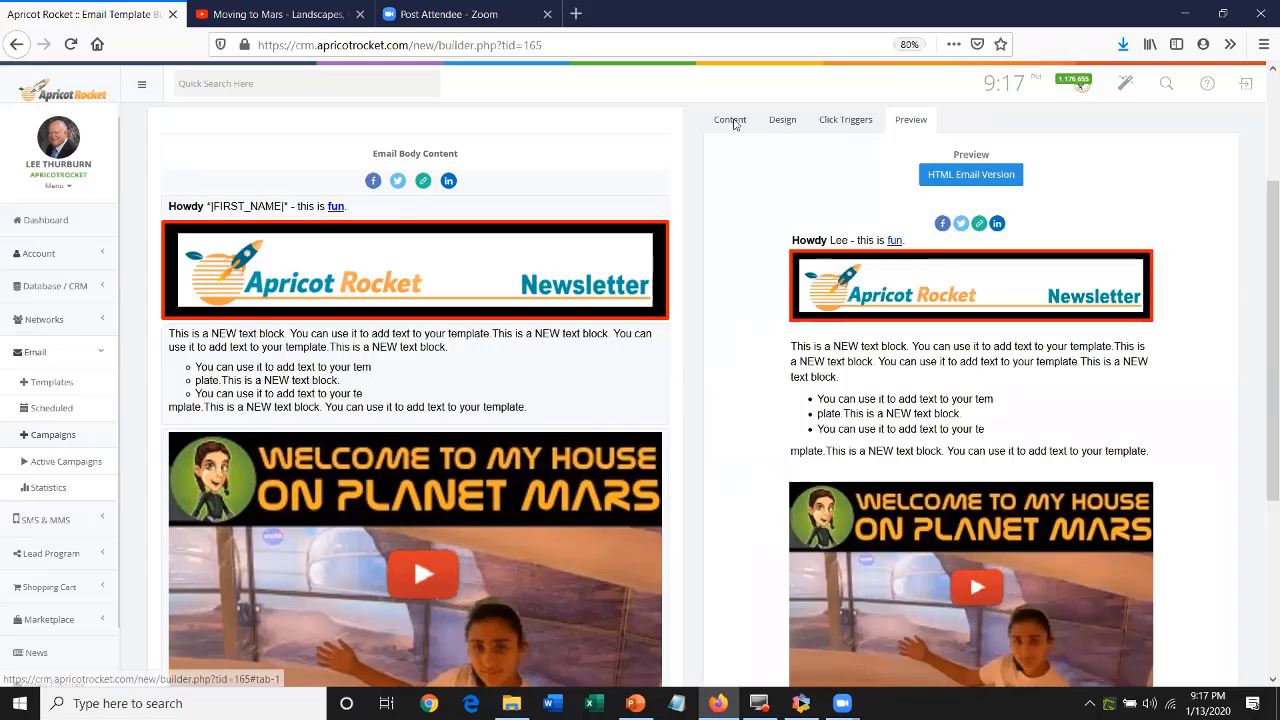
Return to the content blocks and add a Divider below the Share block, above the footer
click(733, 123)
scroll(1035, 121, down, 1)
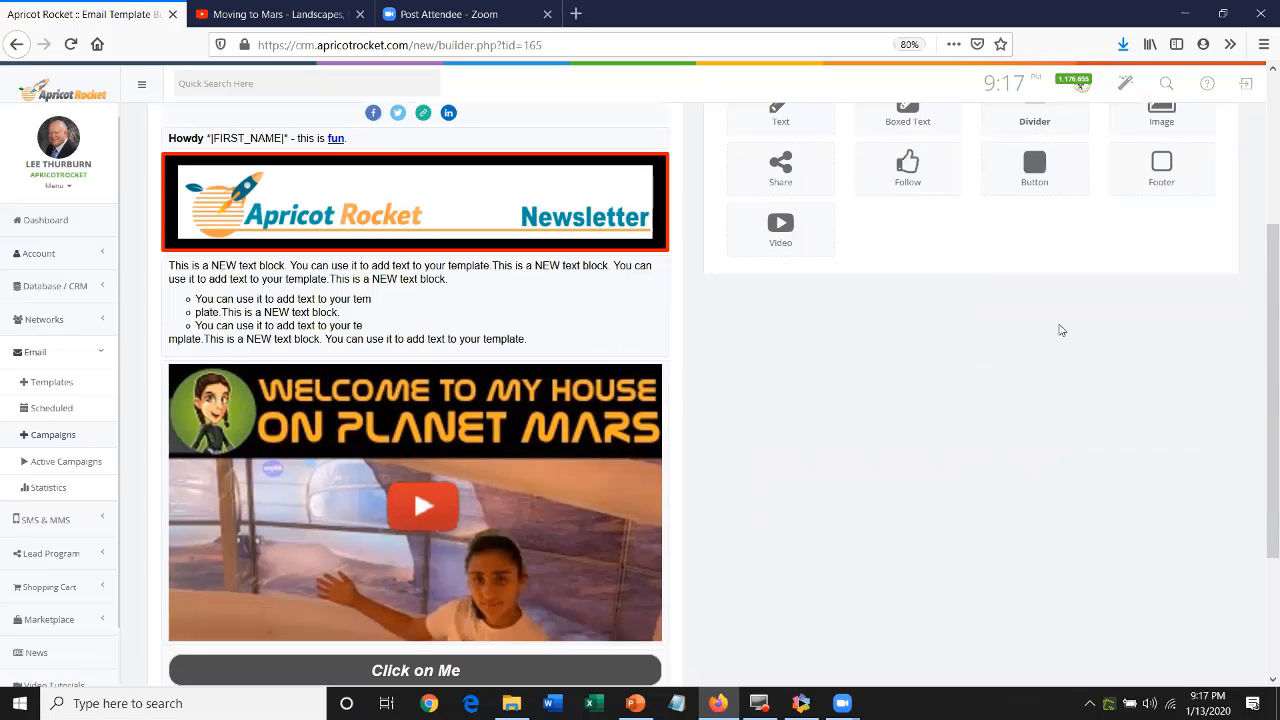
scroll(1033, 188, up, 1)
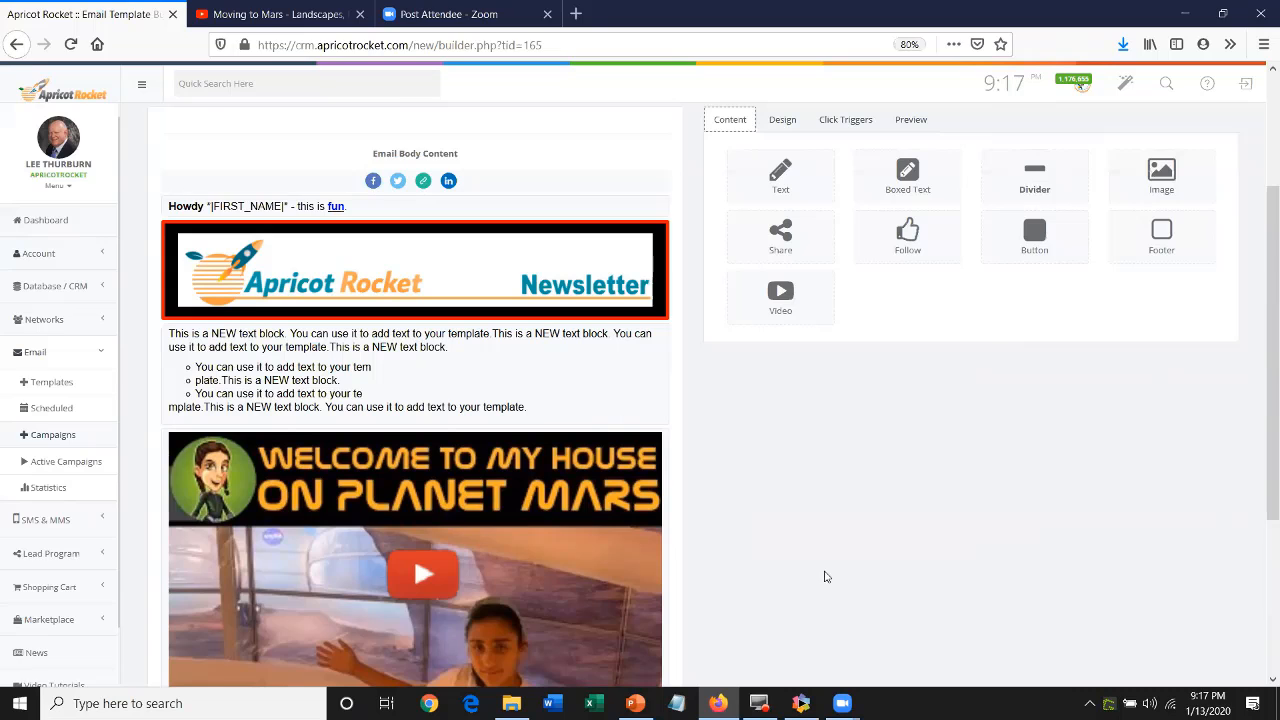
drag(1035, 175, 456, 557)
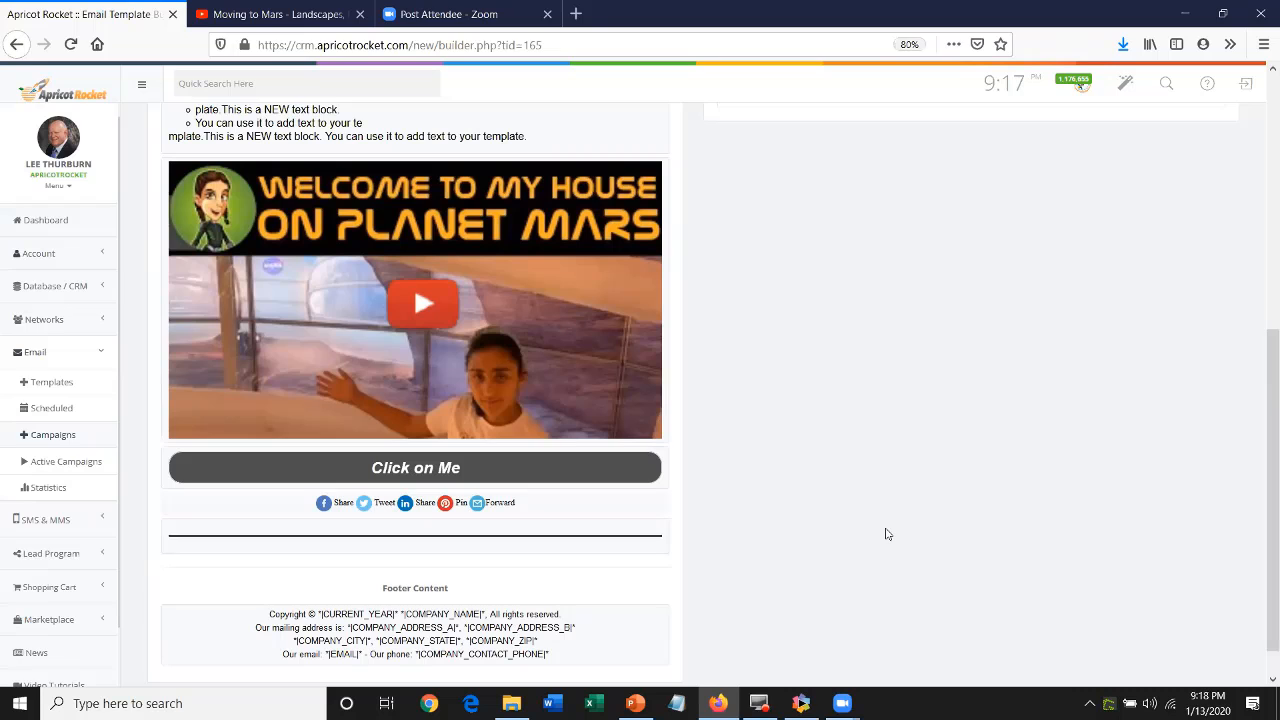
scroll(1000, 262, up, 5)
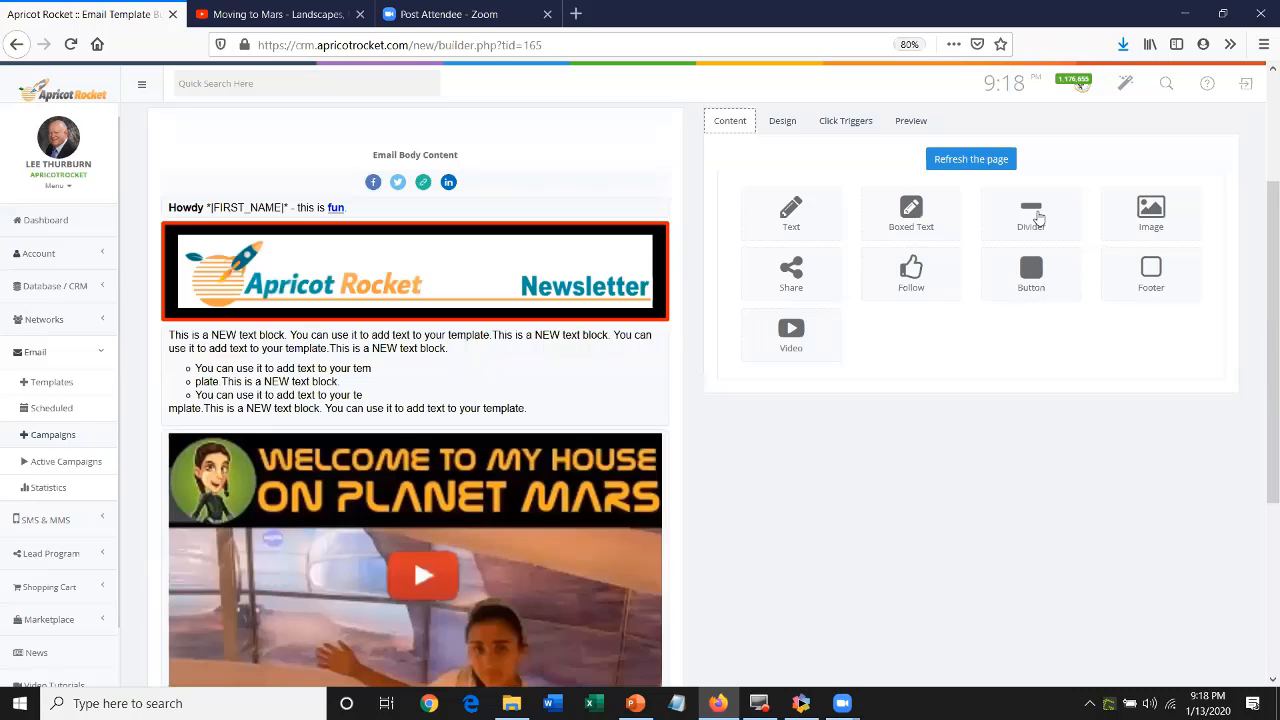
Add a Divider between the text block and the video, and a Boxed Text block directly below the newsletter banner
drag(1031, 213, 685, 510)
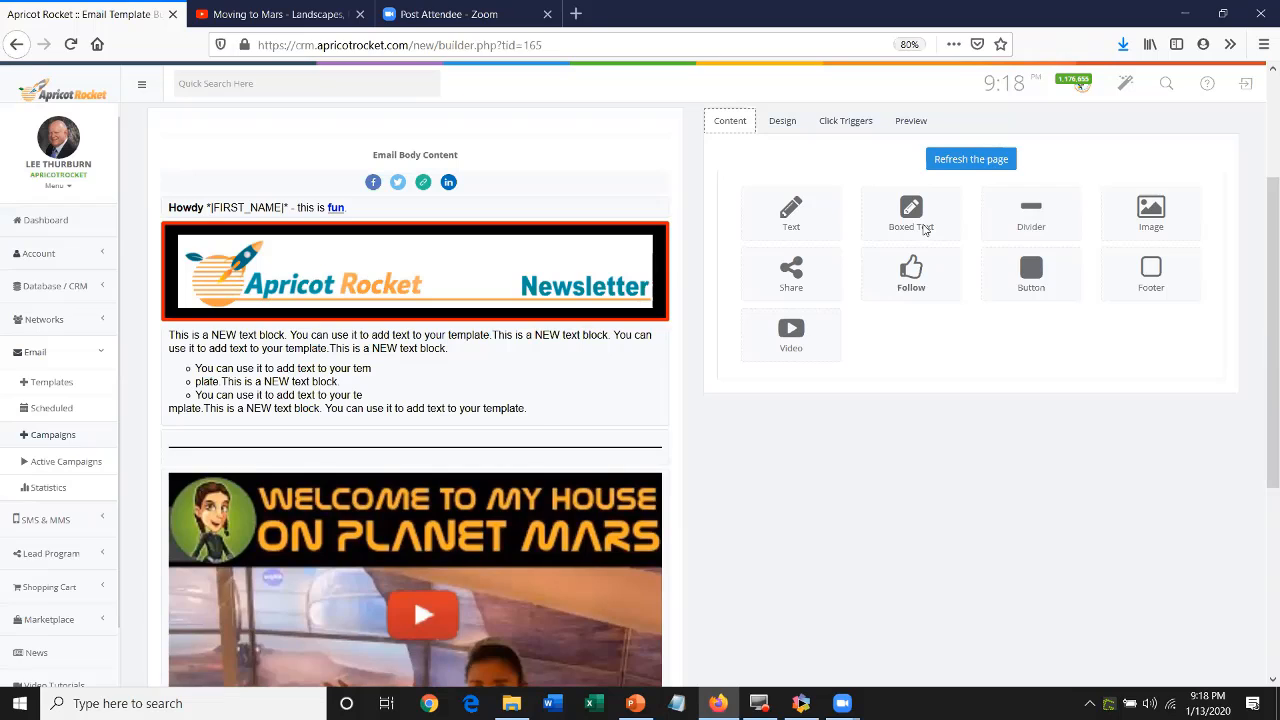
drag(911, 215, 743, 363)
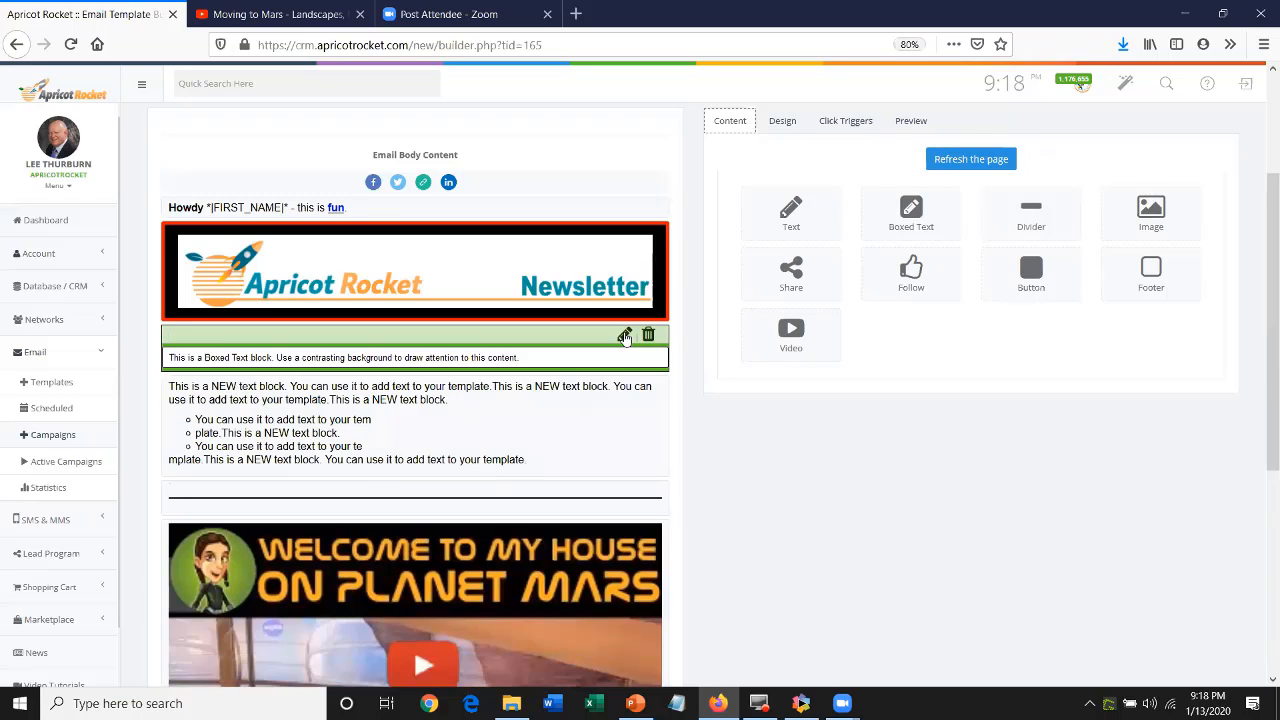
Replace the placeholder content of the new Boxed Text block with "Header Section Here"
click(624, 336)
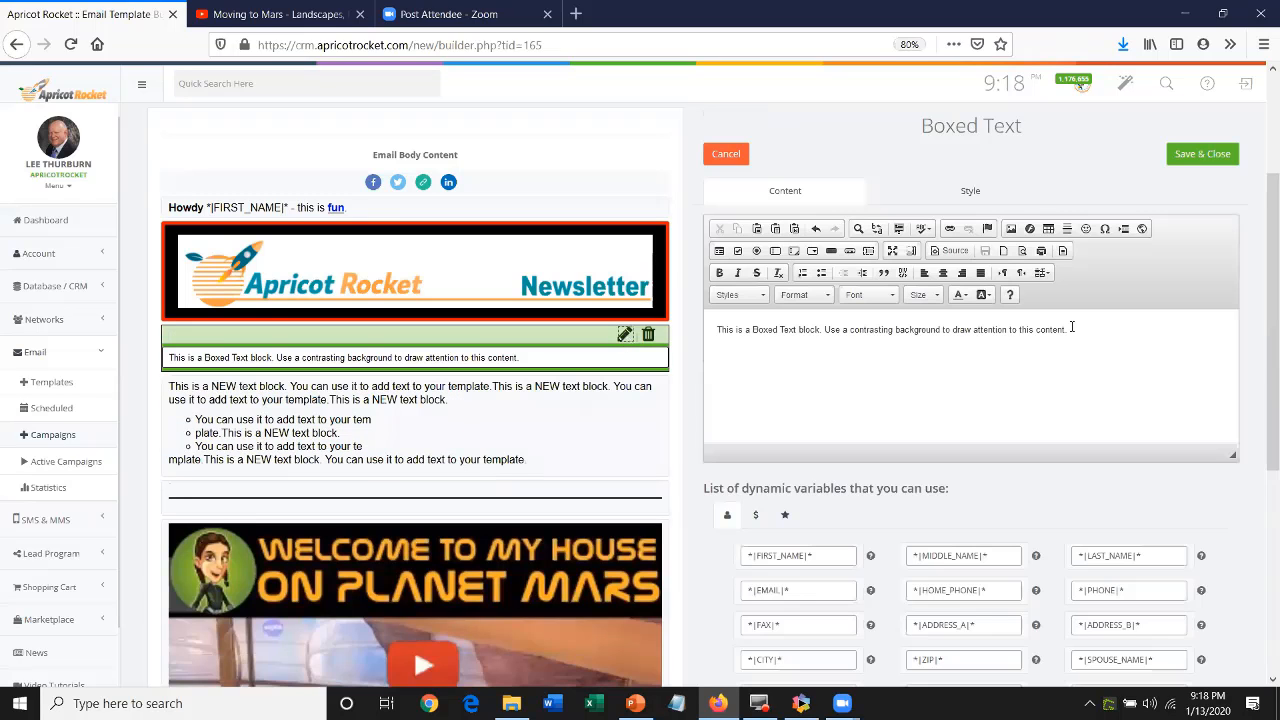
key(ctrl+a)
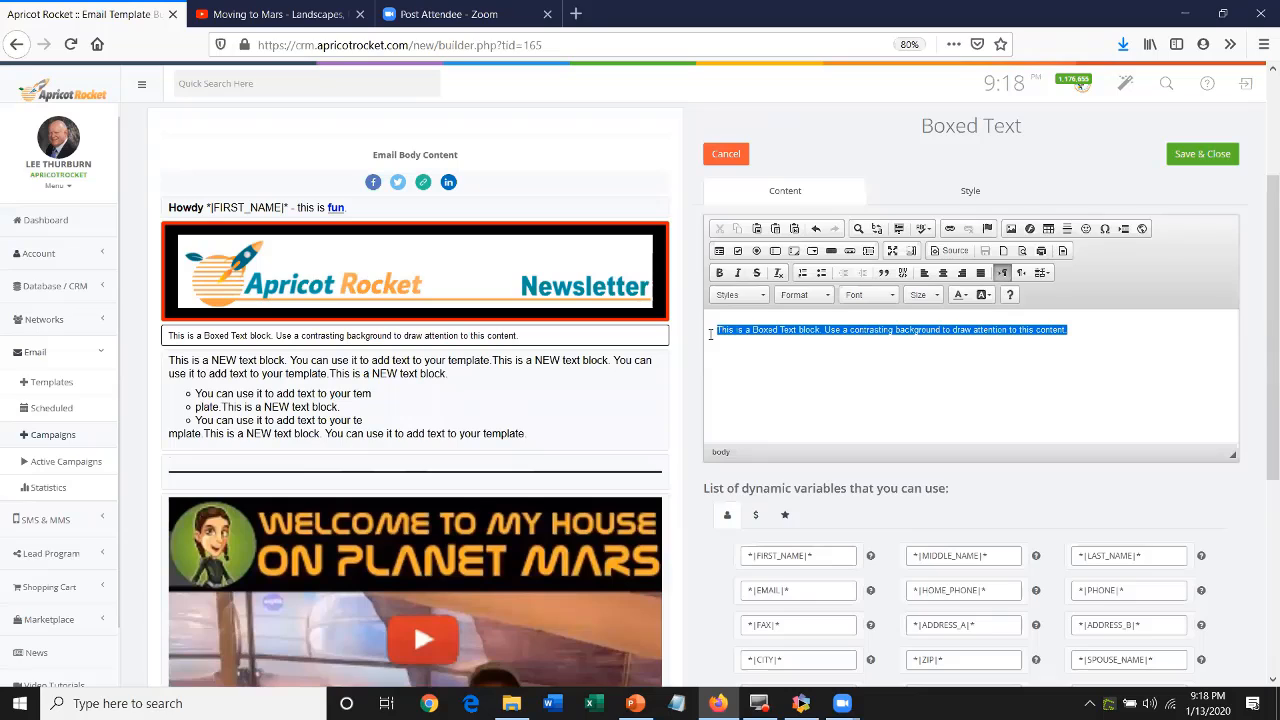
text(Heade)
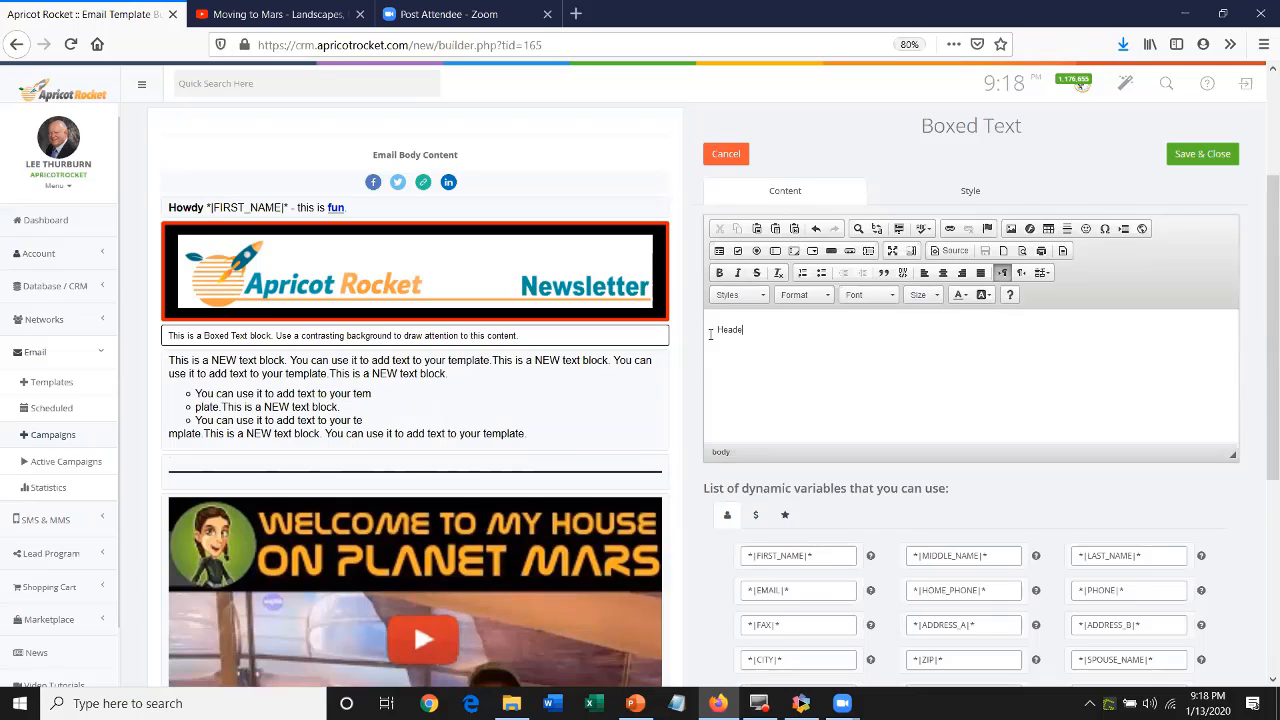
text(r Section Here)
Center the "Header Section Here" text, make it bold at font size 28, and save the block
click(942, 275)
drag(1013, 329, 906, 329)
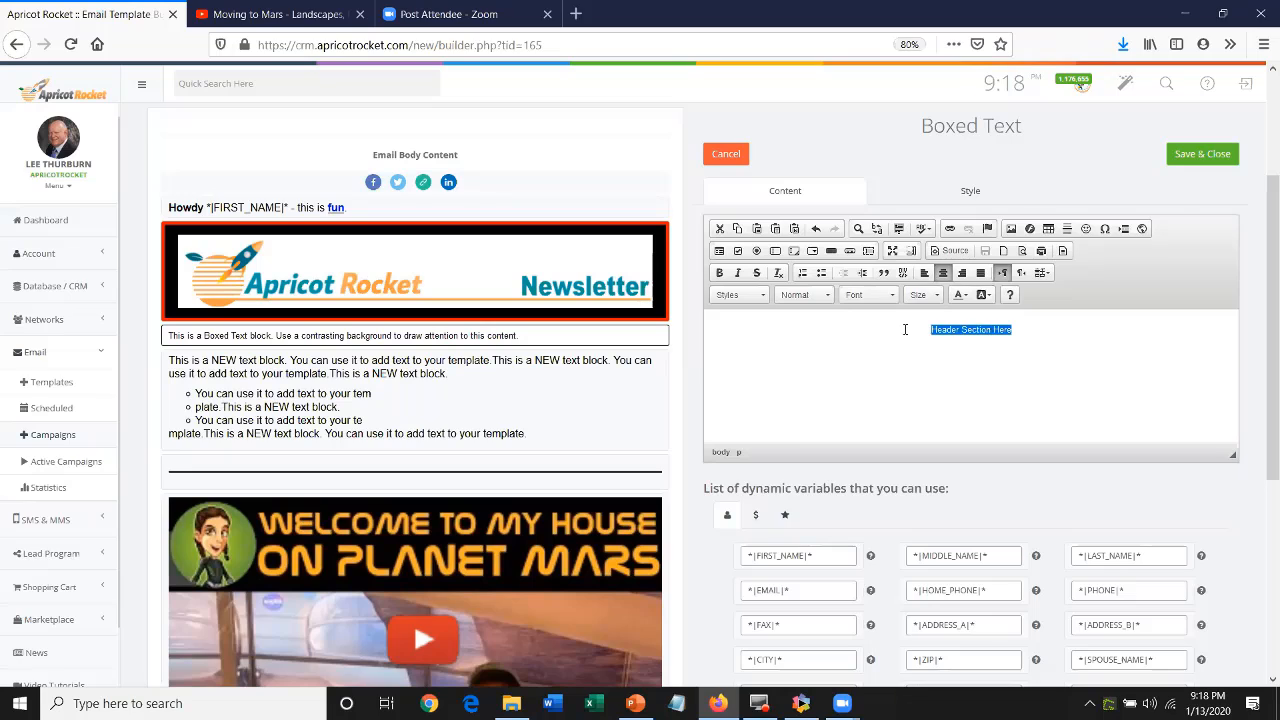
click(719, 273)
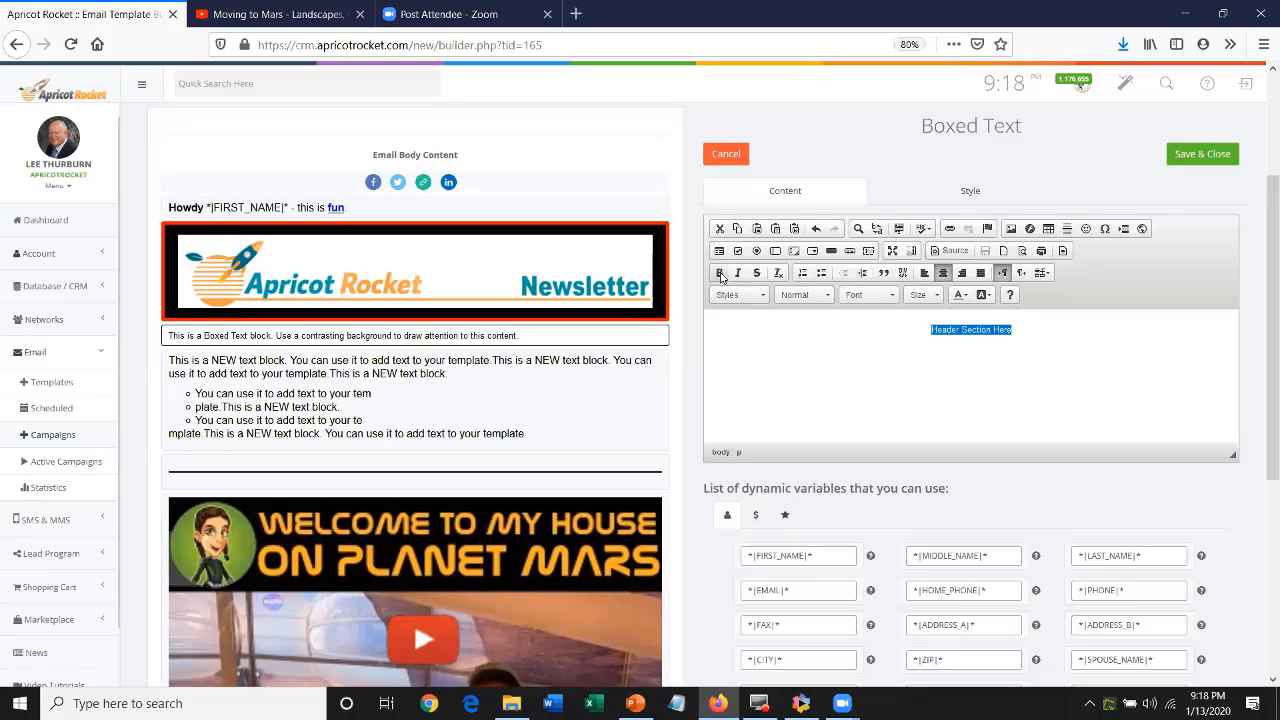
click(925, 297)
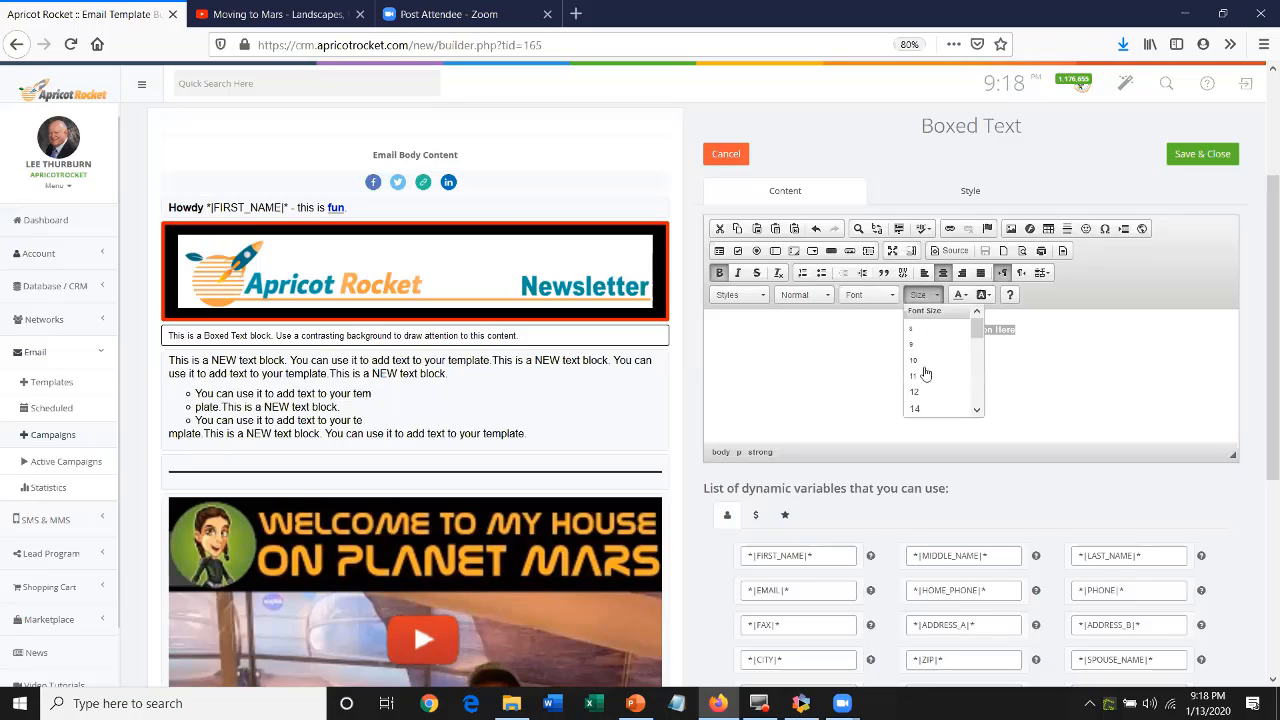
scroll(925, 394, down, 3)
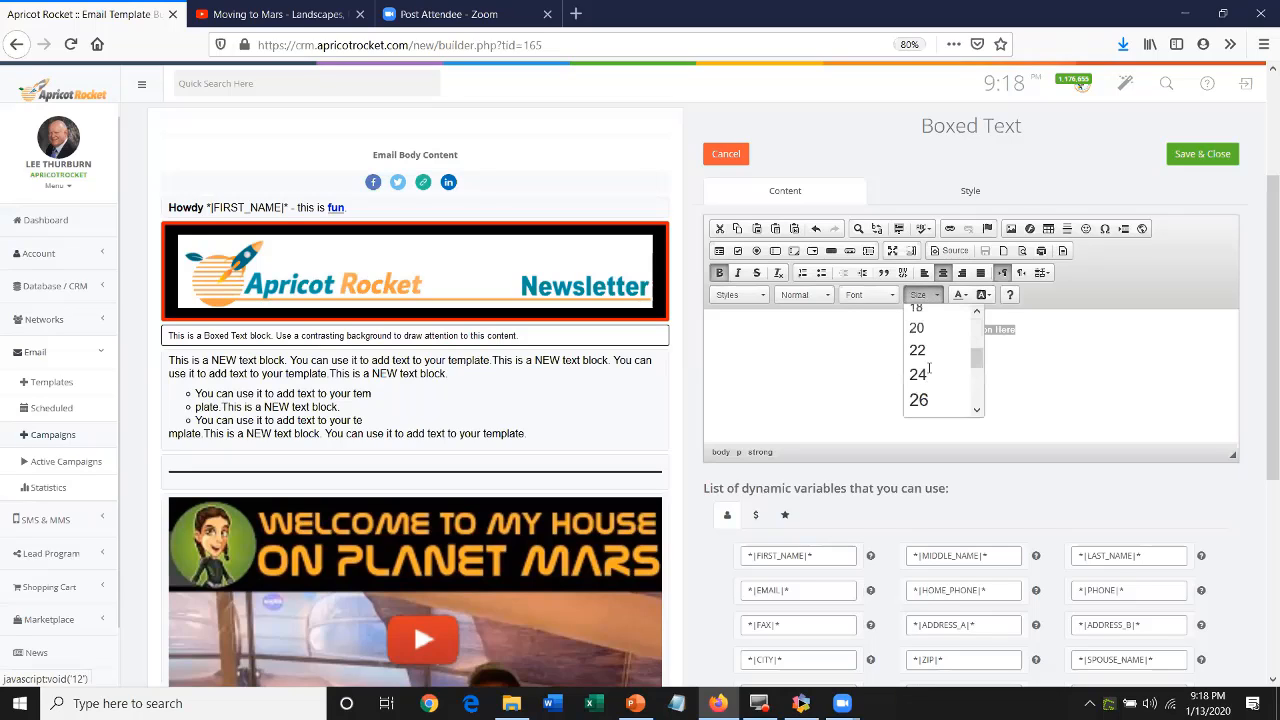
scroll(929, 369, down, 2)
click(927, 362)
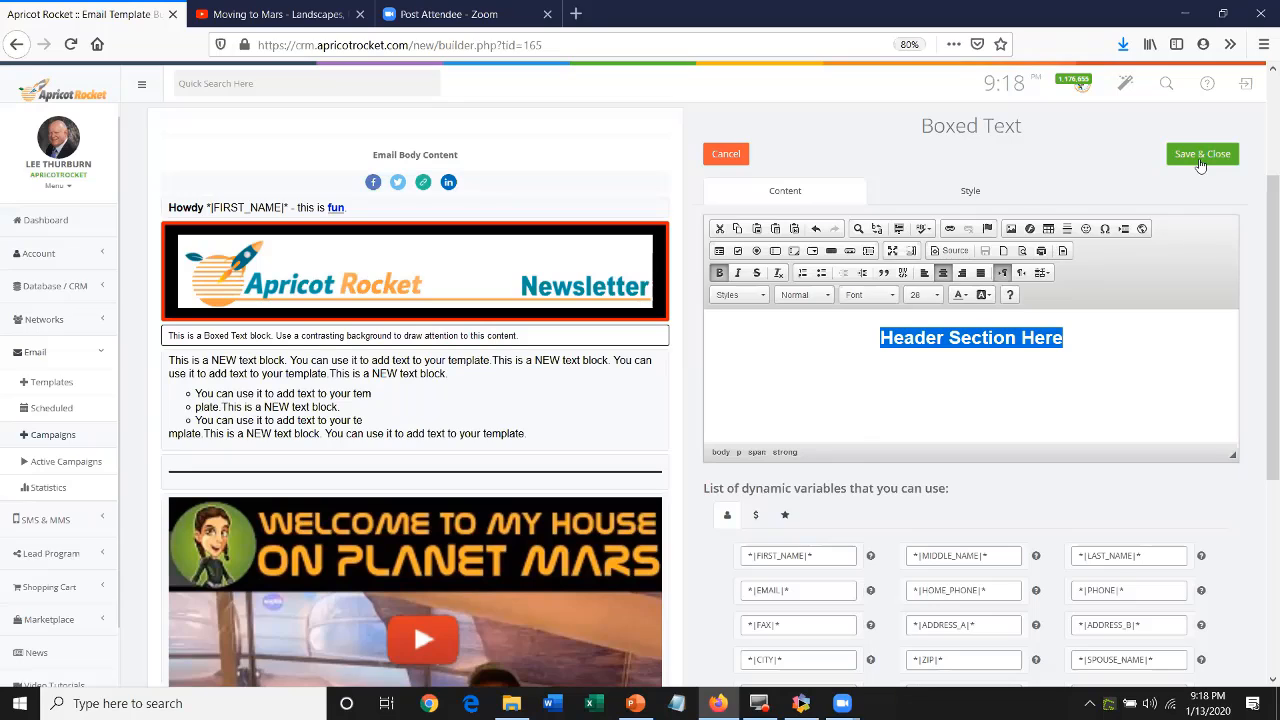
click(1201, 160)
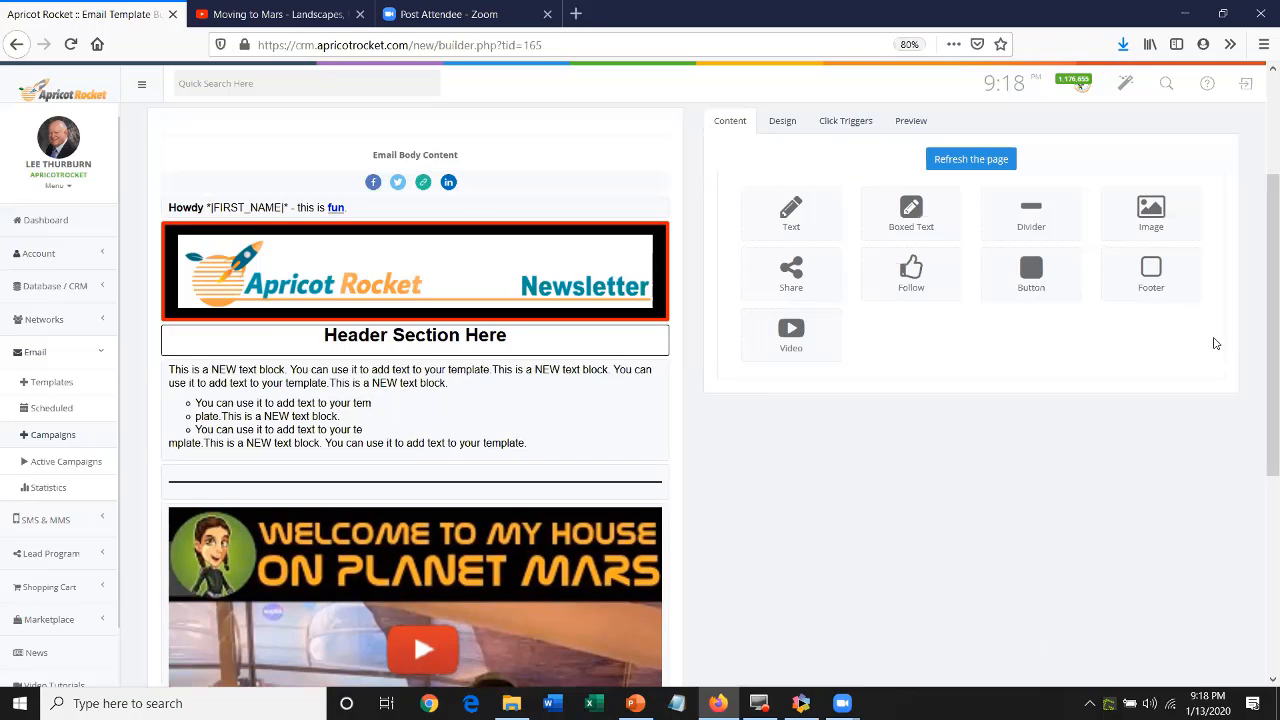
In the header boxed text block's style settings, set the text color to FFFFFF and the background color to FF3838
mouse_move(540, 350)
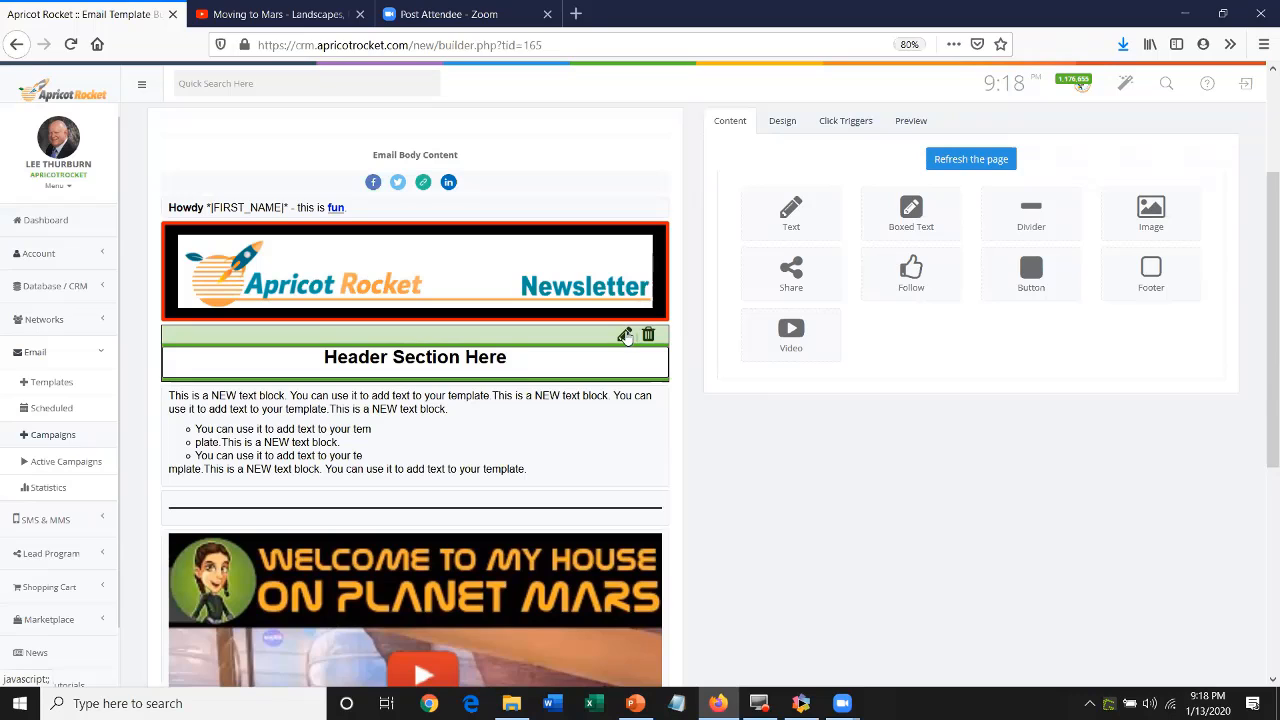
click(624, 335)
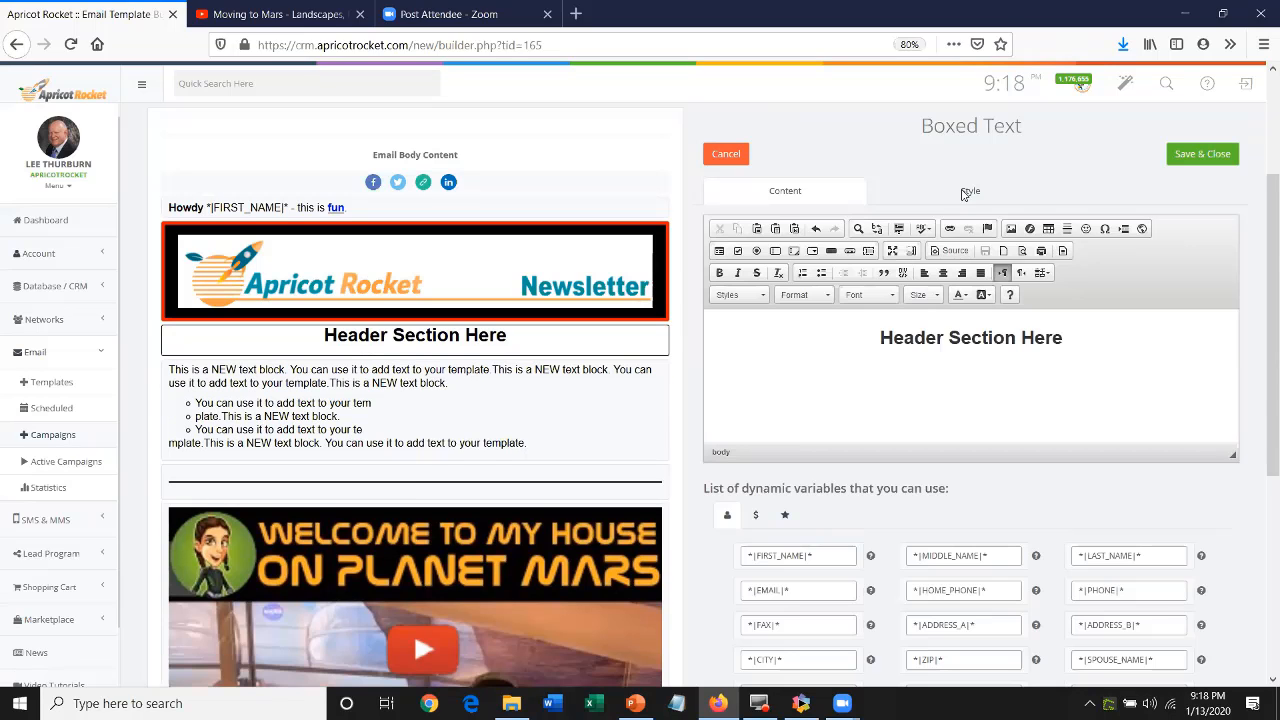
click(965, 193)
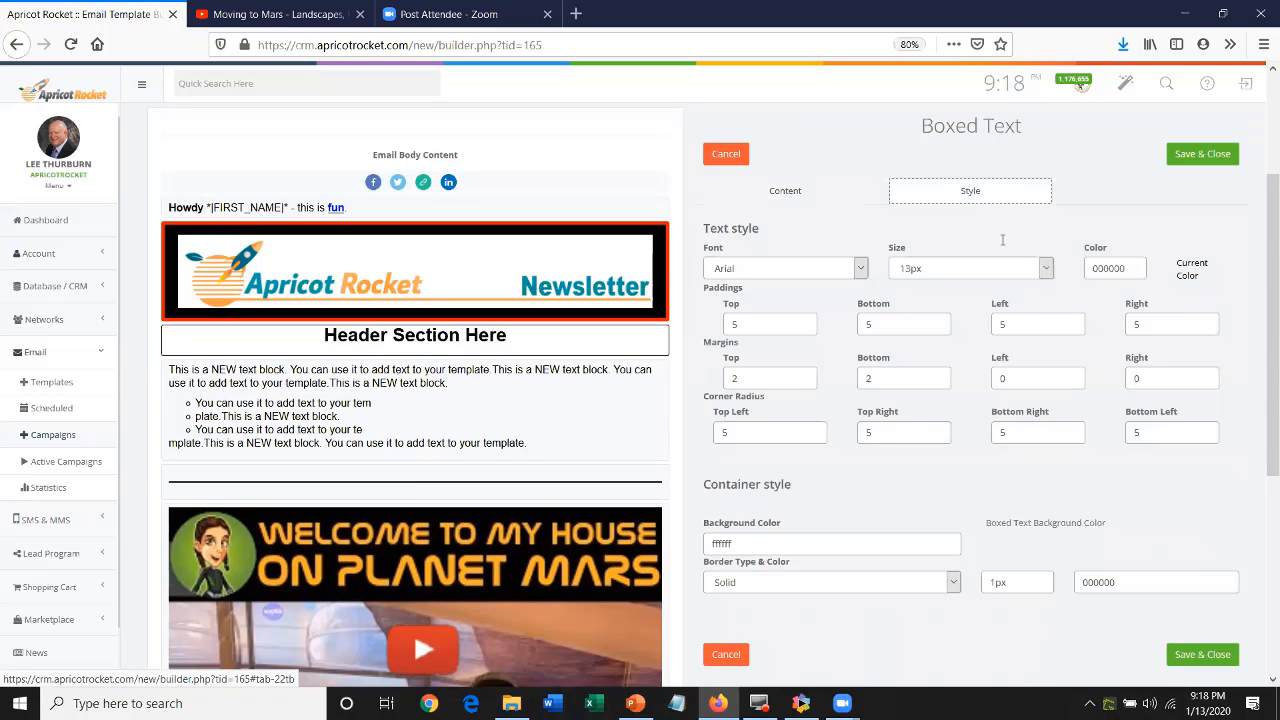
click(1134, 267)
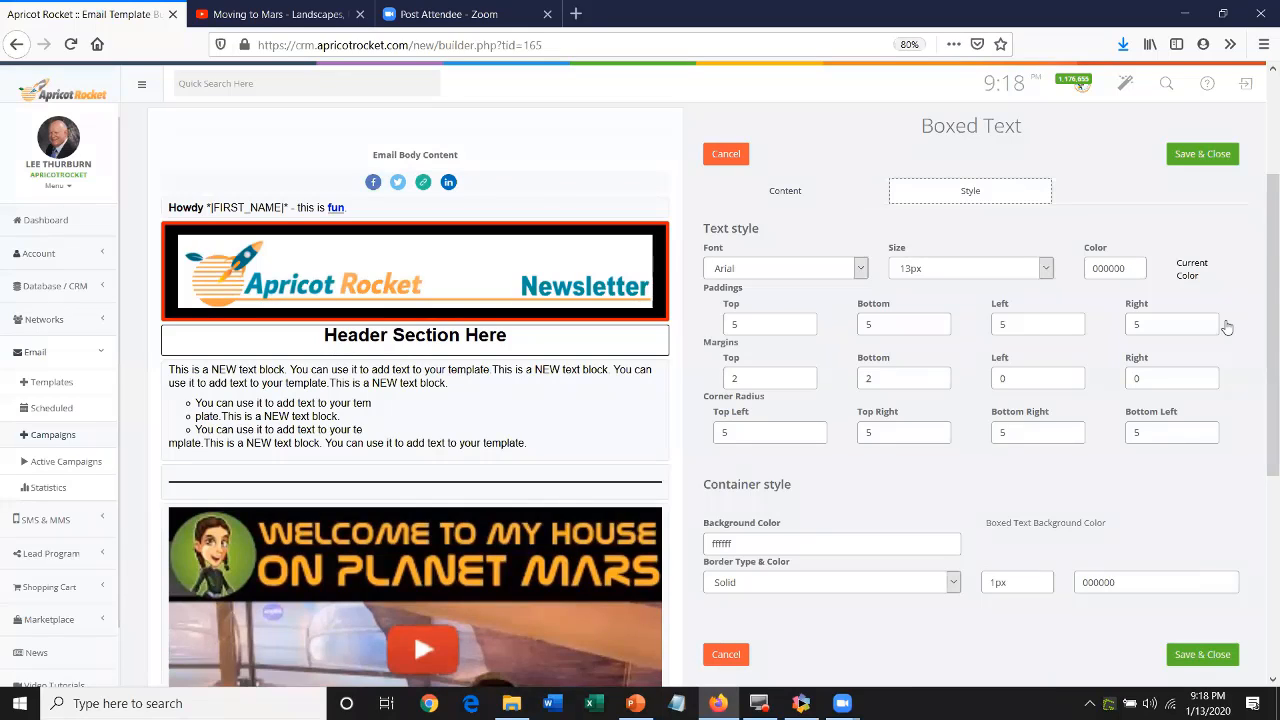
click(1229, 272)
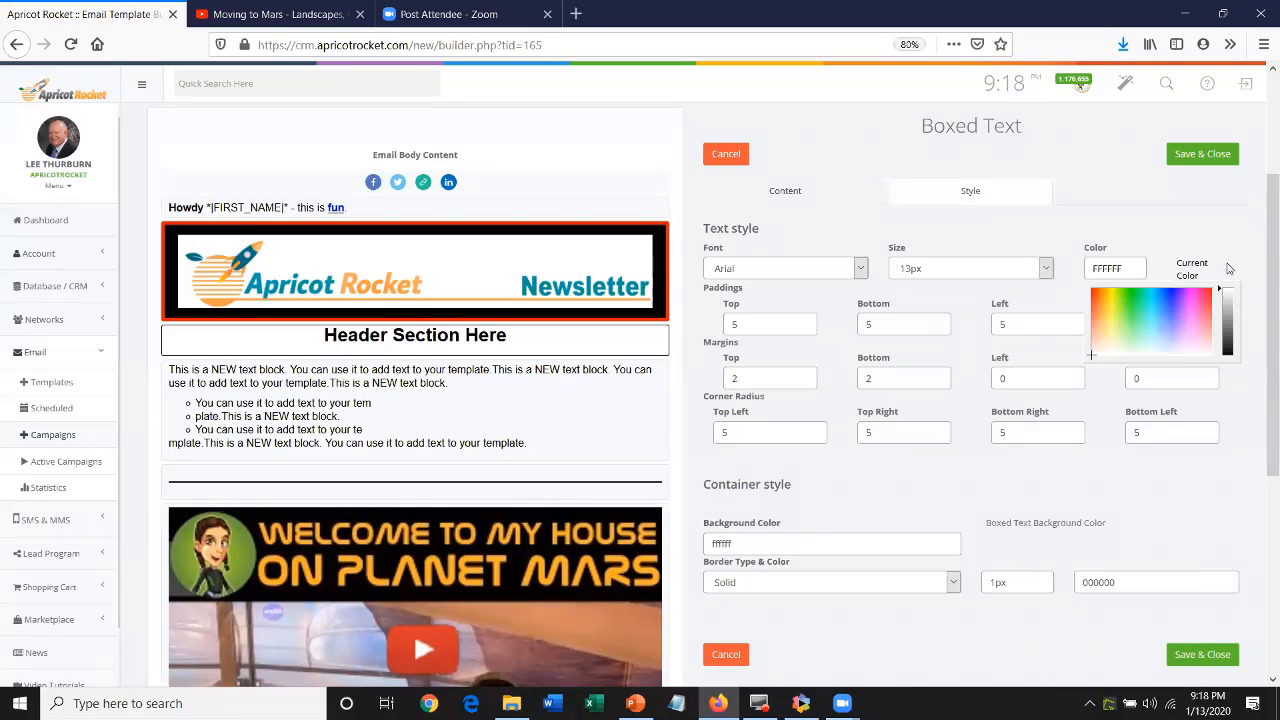
click(745, 541)
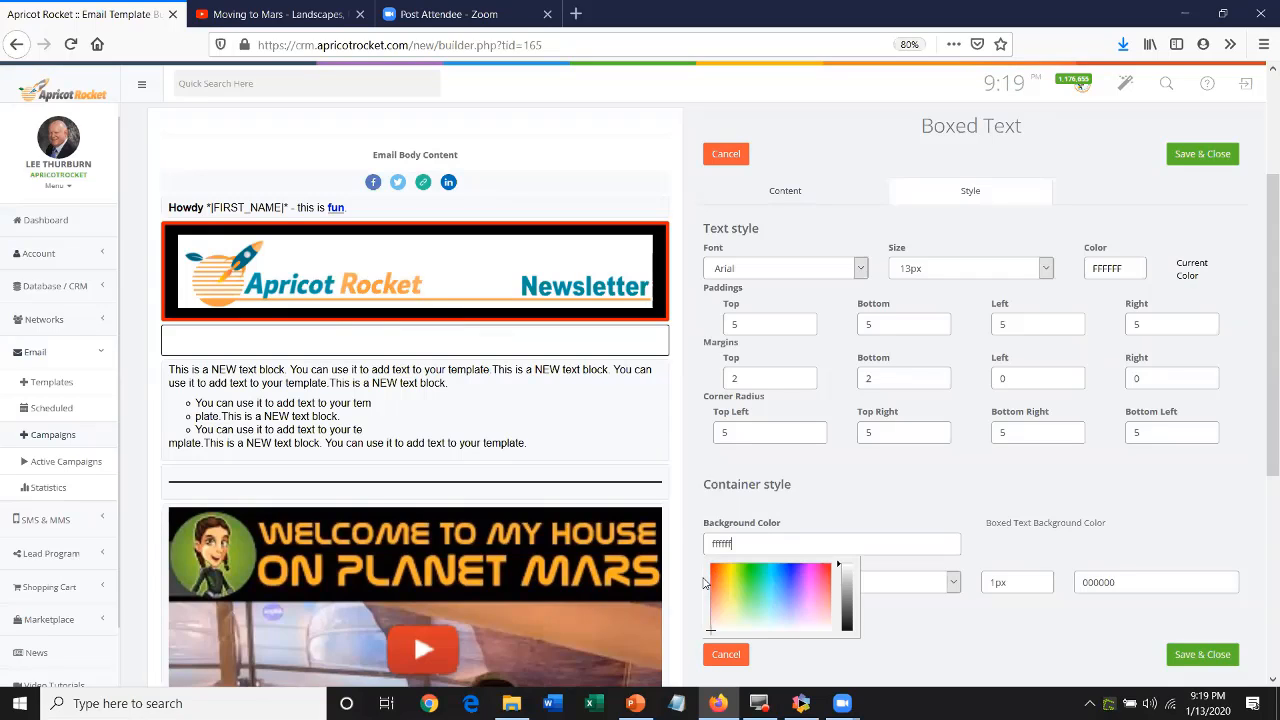
click(711, 578)
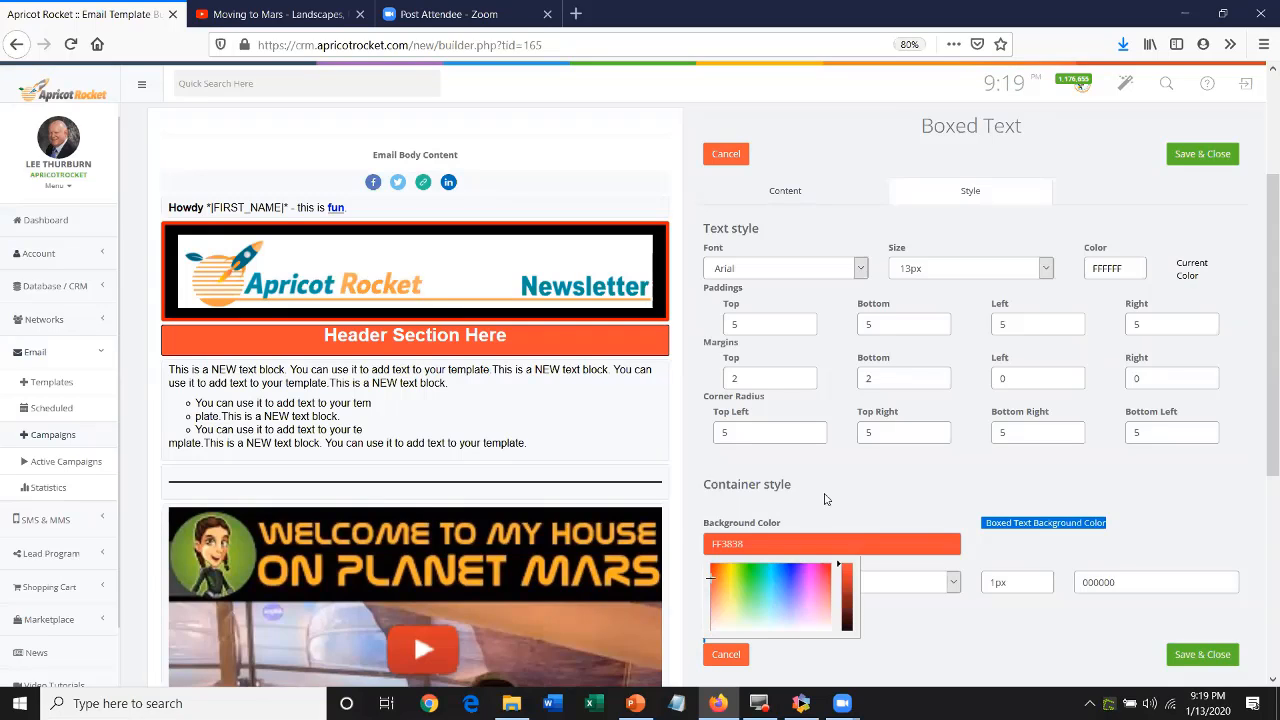
click(936, 507)
Give the header box a solid border 5px wide in black (000000)
scroll(936, 507, down, 2)
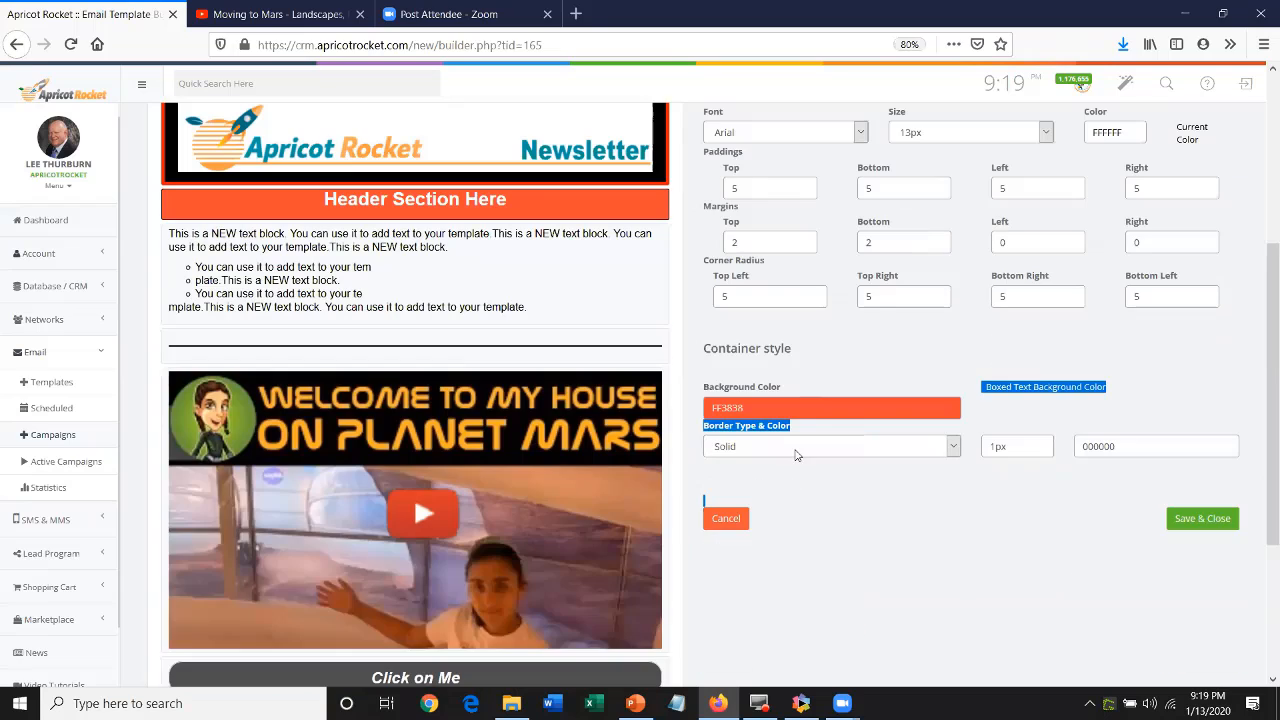
click(992, 446)
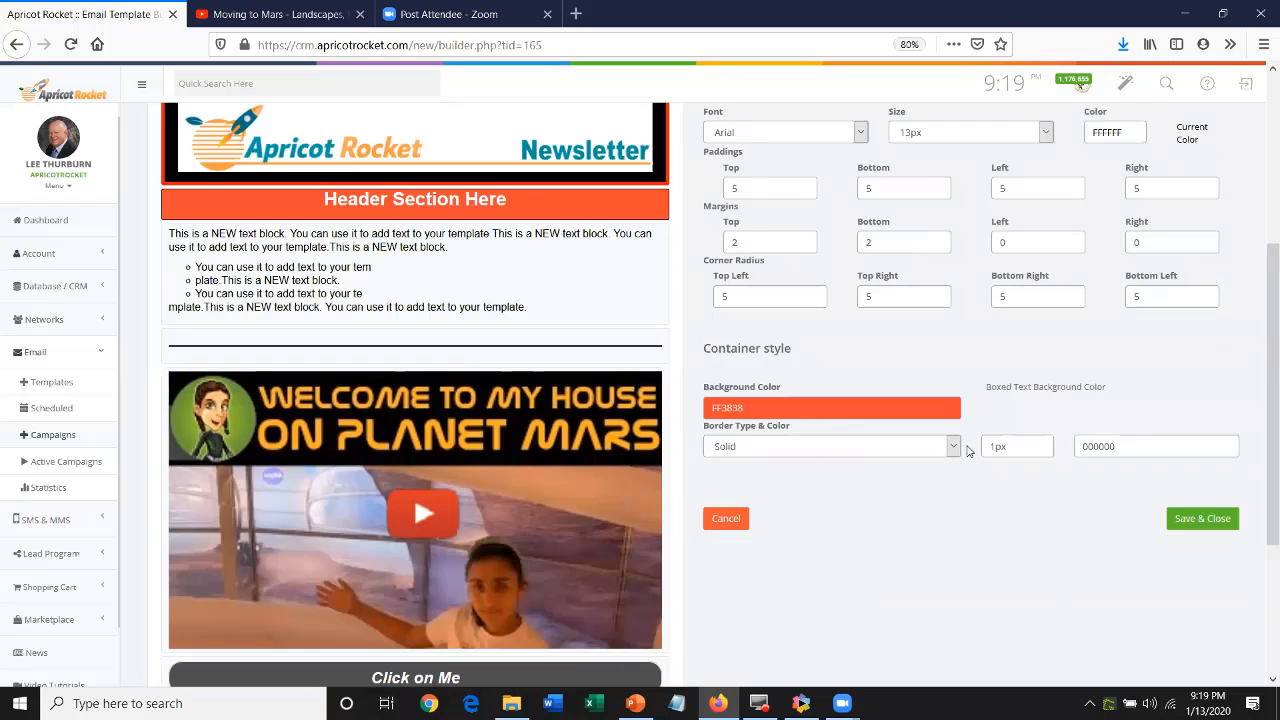
drag(997, 446, 968, 447)
text(5)
click(1111, 446)
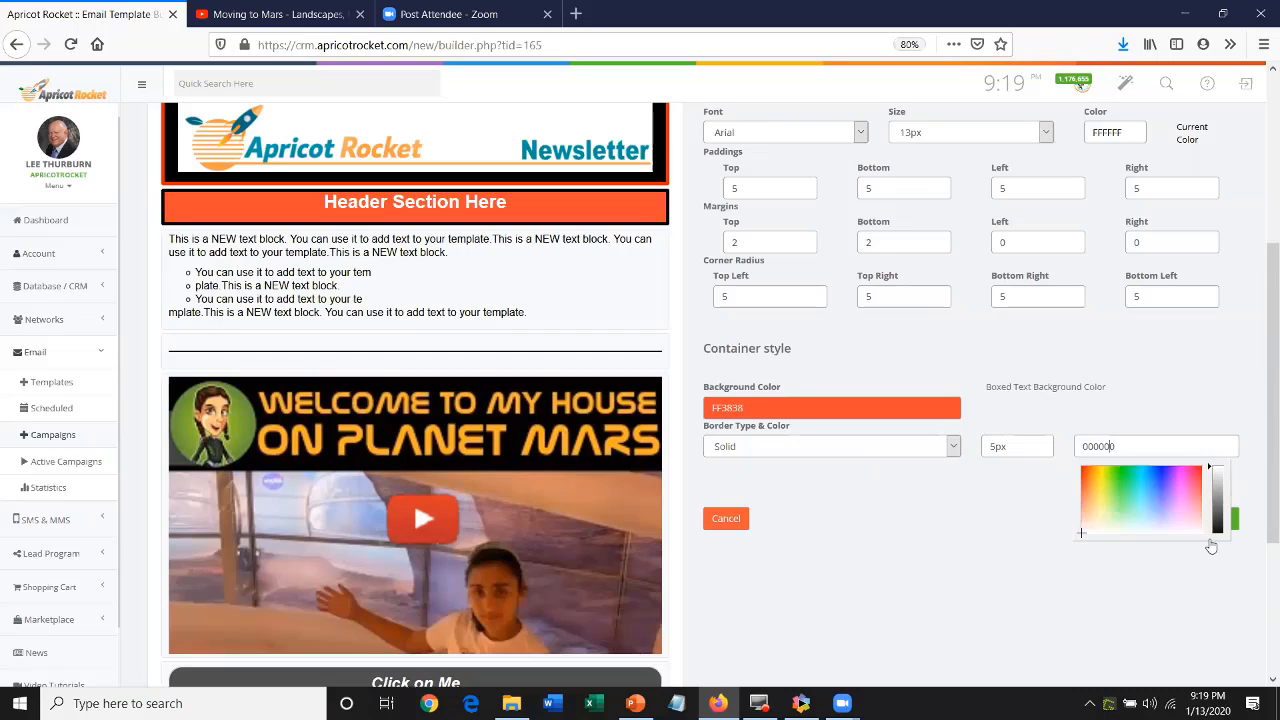
click(1213, 533)
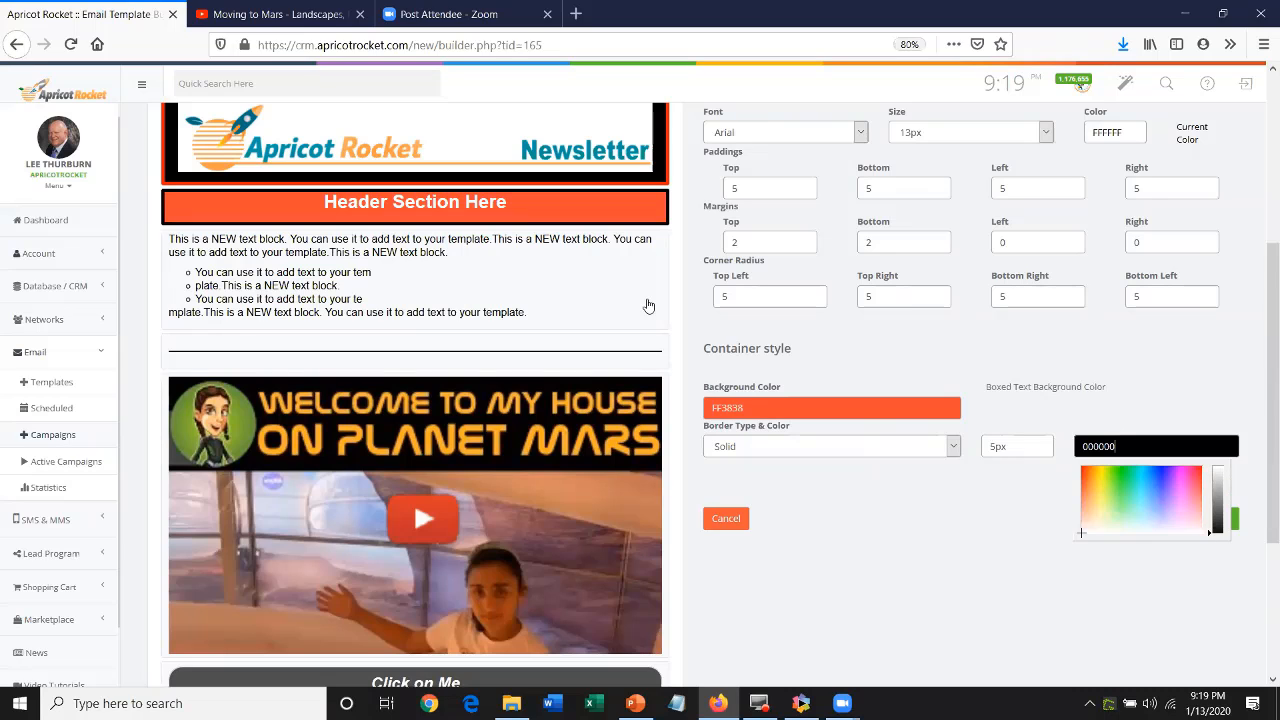
click(593, 284)
Set the header box's top padding to 15
scroll(748, 252, up, 1)
drag(744, 256, 720, 263)
text(15)
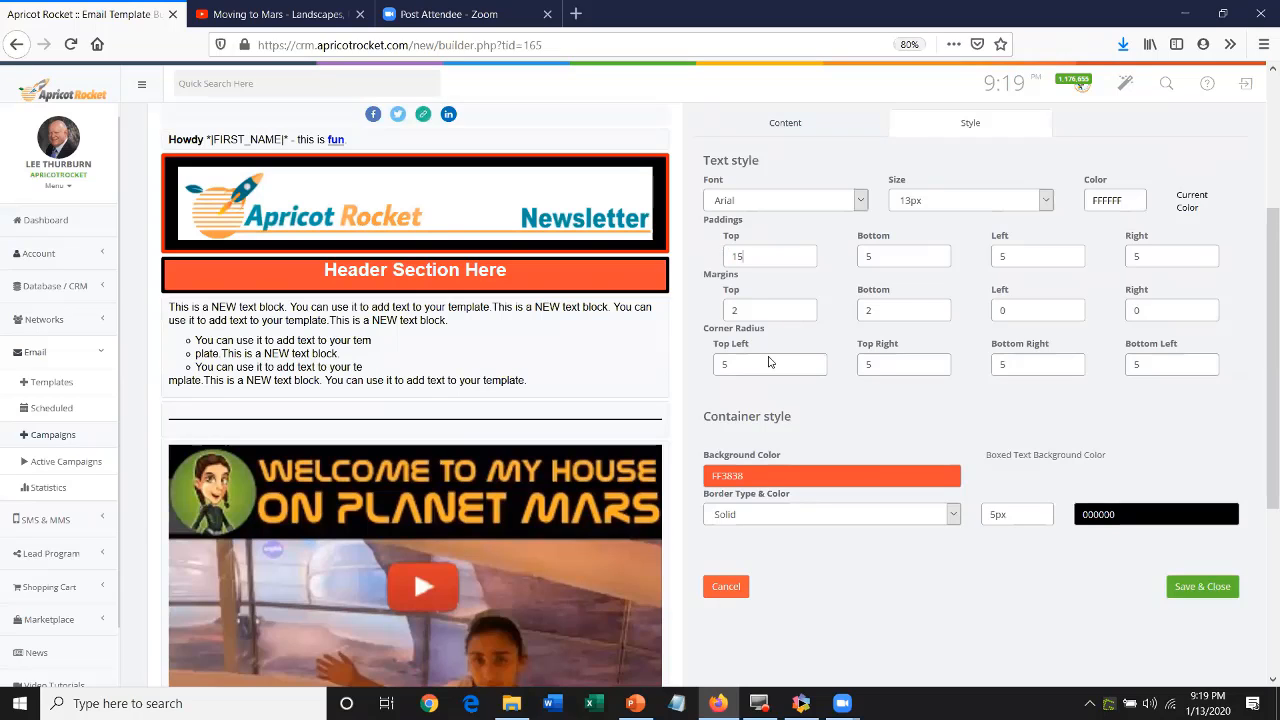
click(870, 422)
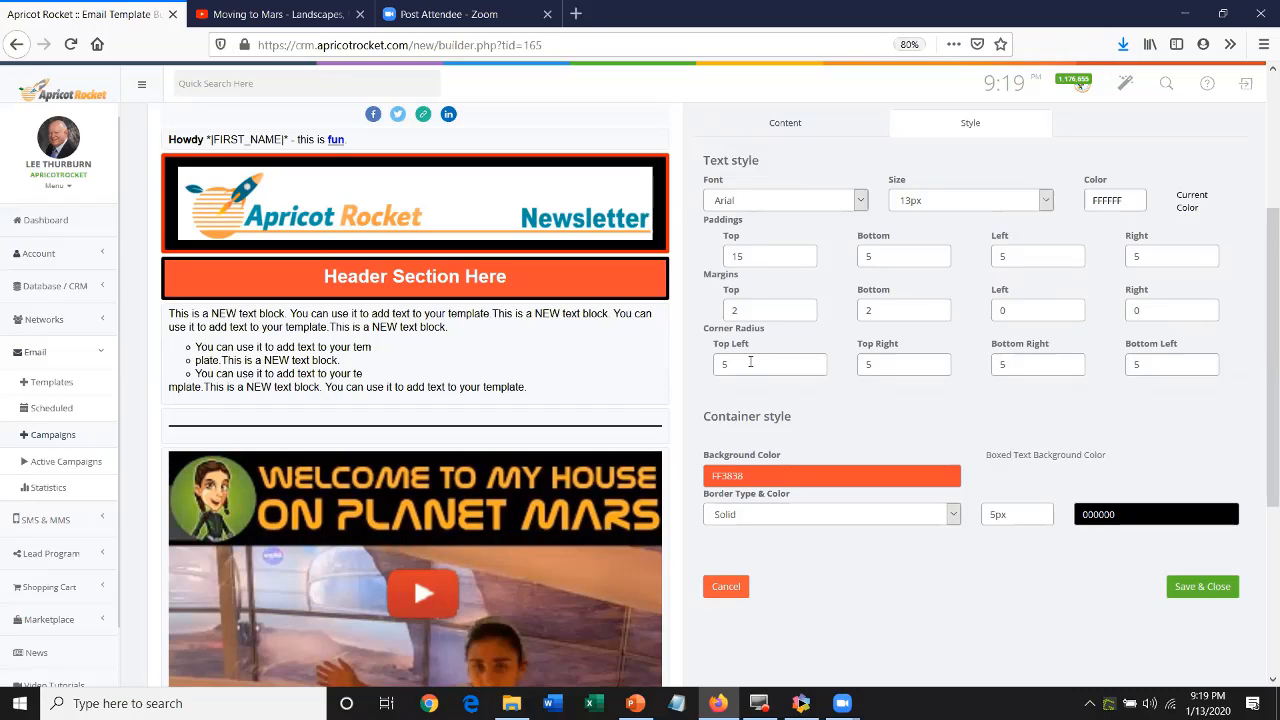
Set the header box's top left and top right corner radius to 20 and save the block
drag(750, 363, 708, 372)
text(20)
key(Tab)
text(20)
scroll(1150, 535, down, 1)
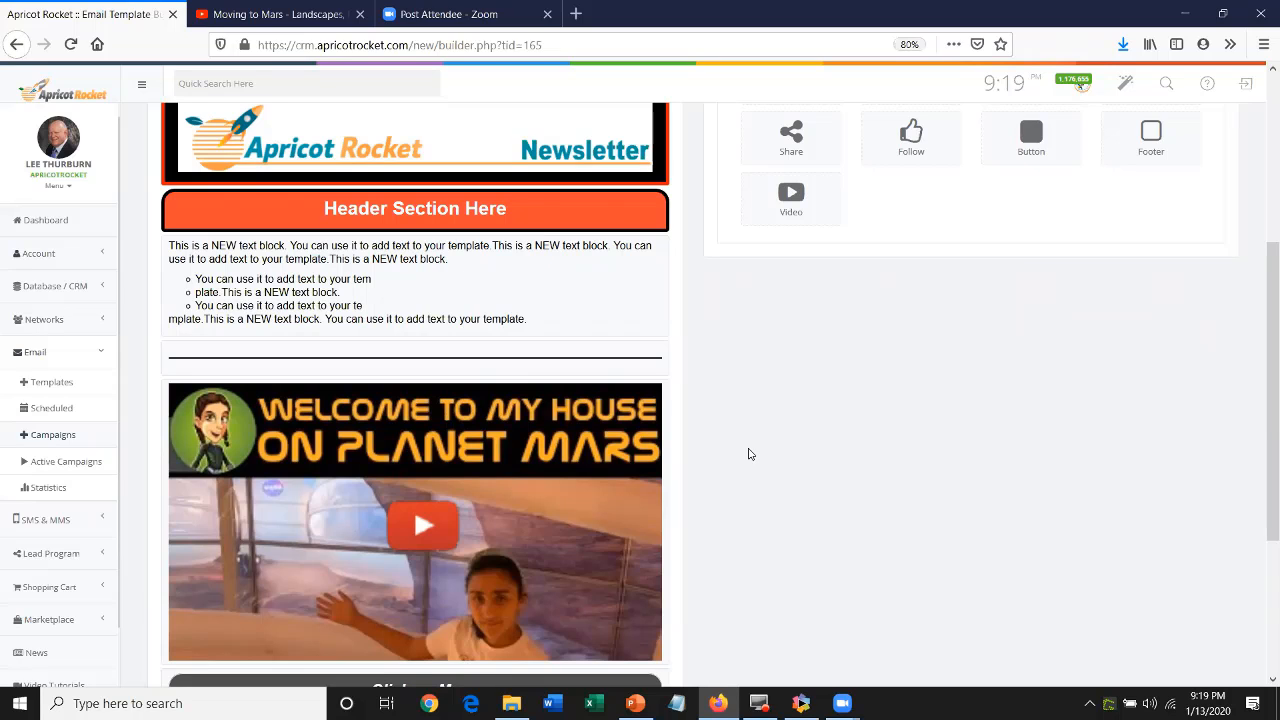
Look through the template layout from the follow icons to the footer and refresh the content blocks
scroll(808, 463, up, 3)
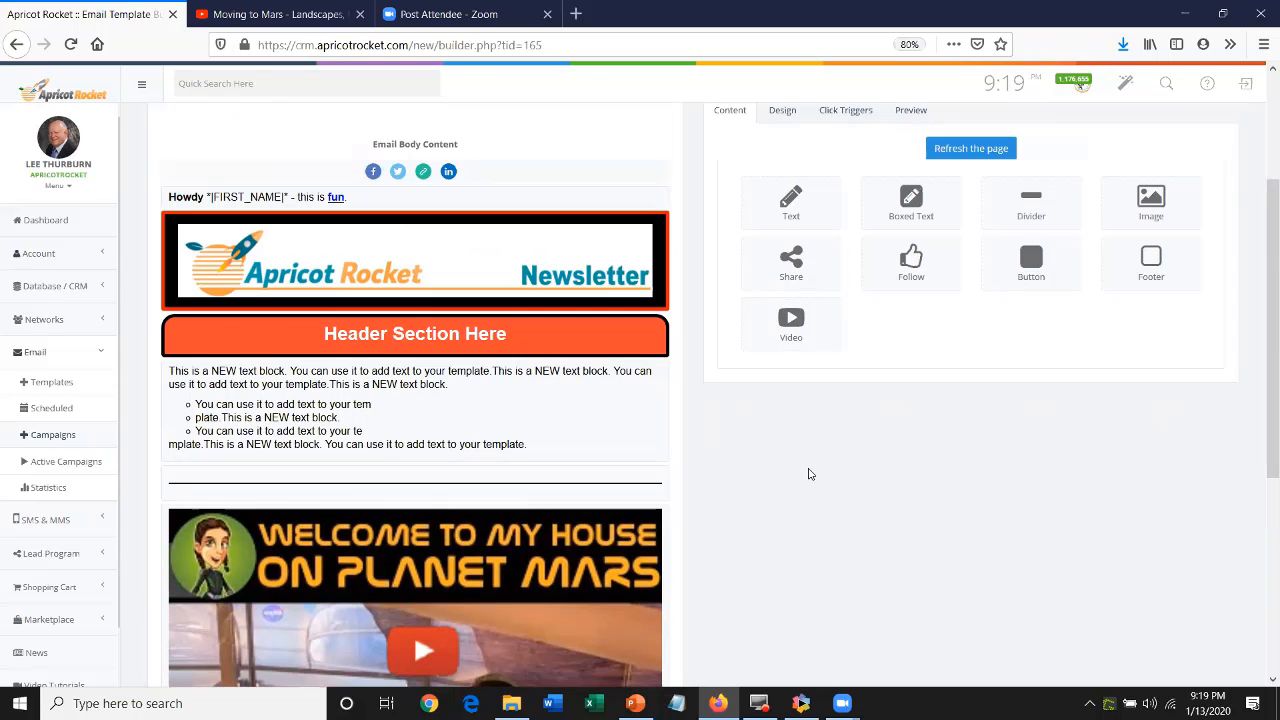
scroll(810, 474, down, 3)
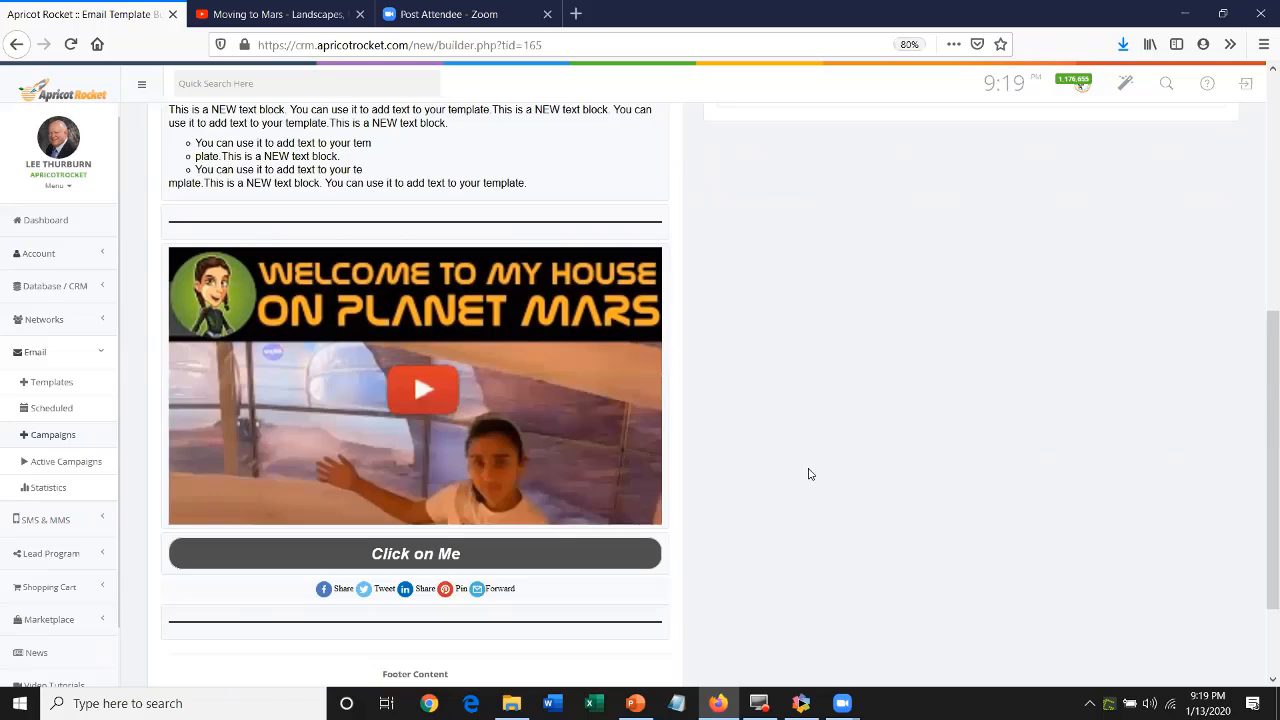
scroll(810, 474, up, 3)
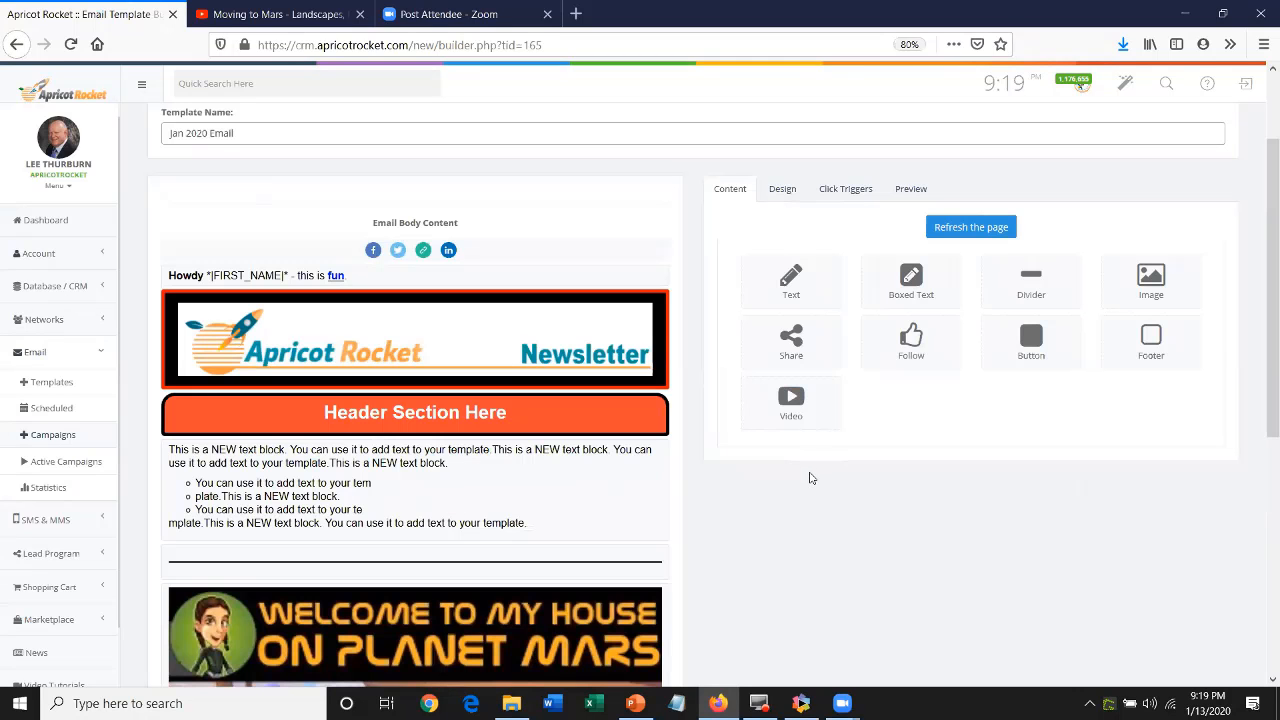
scroll(809, 480, down, 3)
scroll(808, 482, down, 2)
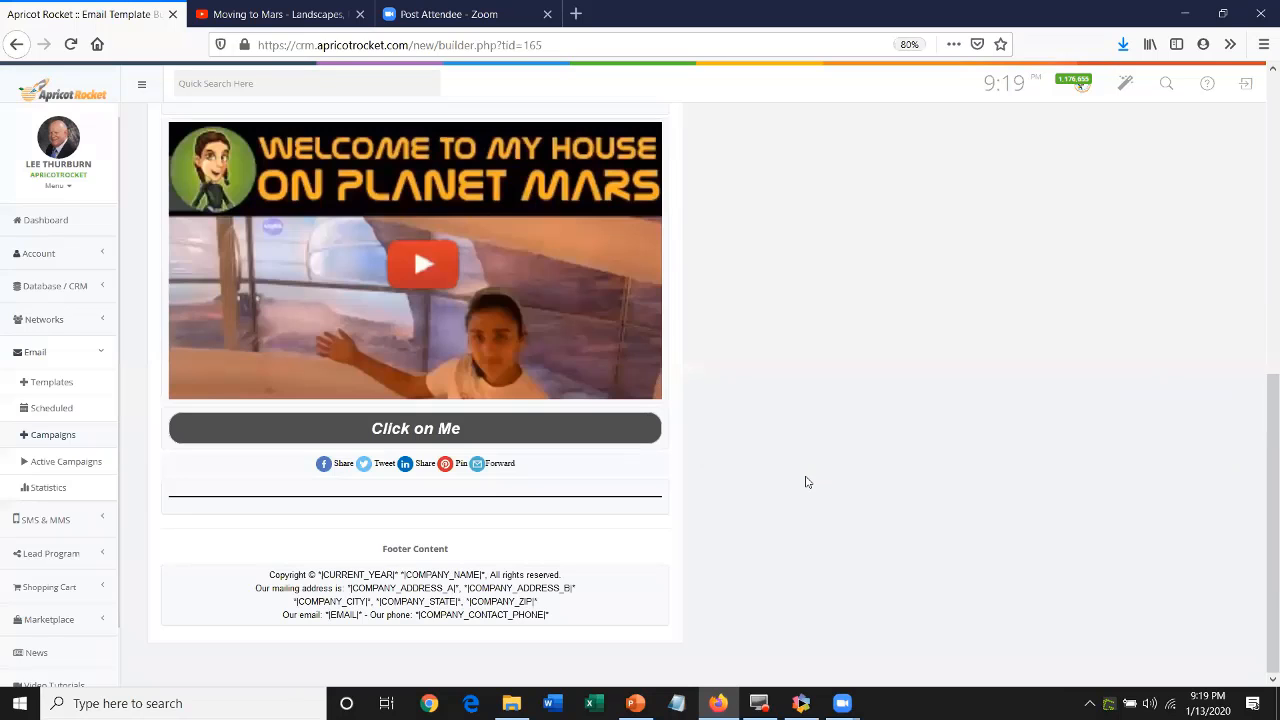
scroll(806, 481, up, 4)
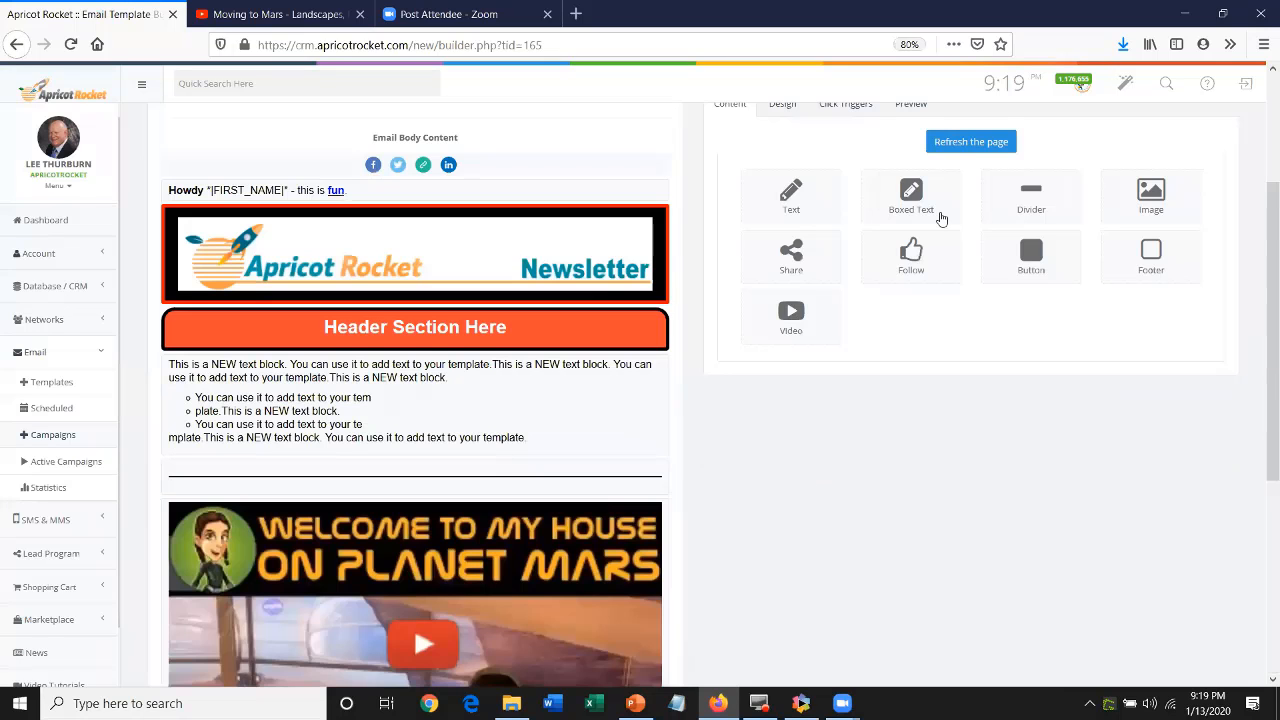
scroll(957, 172, up, 1)
click(946, 177)
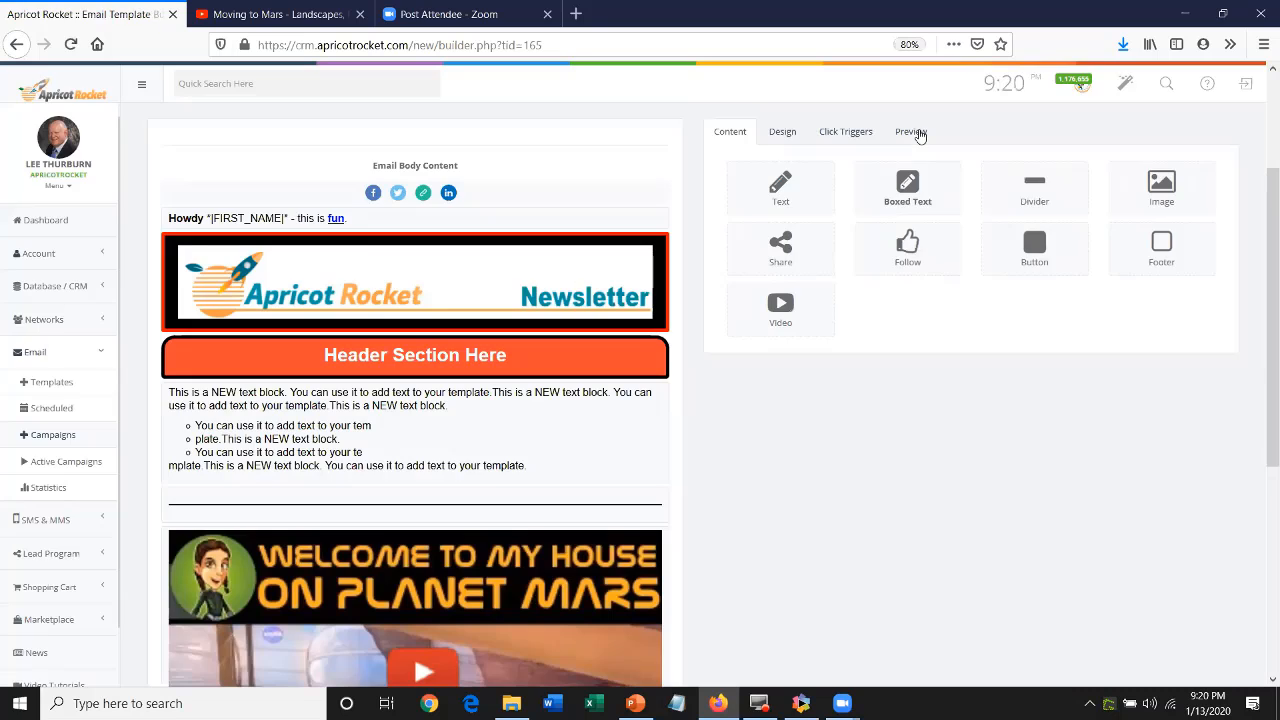
Preview the email and examine how the header box and the blocks around it are rendered
click(912, 132)
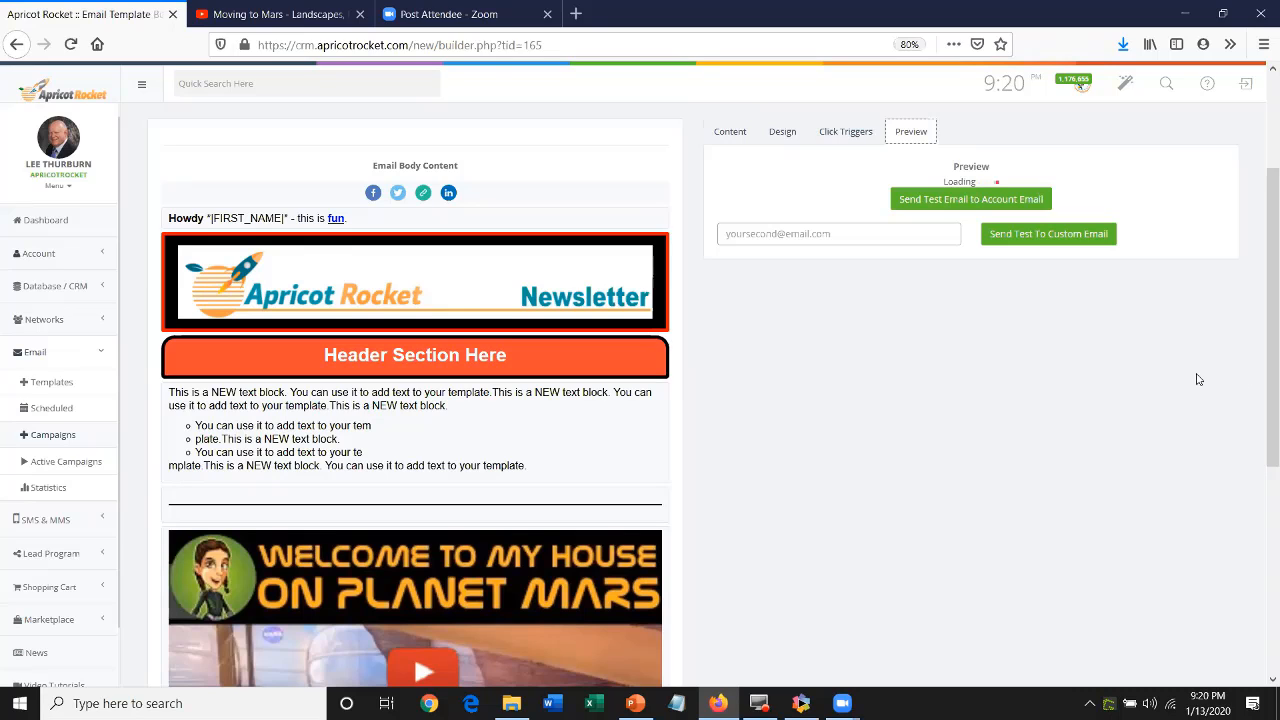
scroll(1186, 371, down, 1)
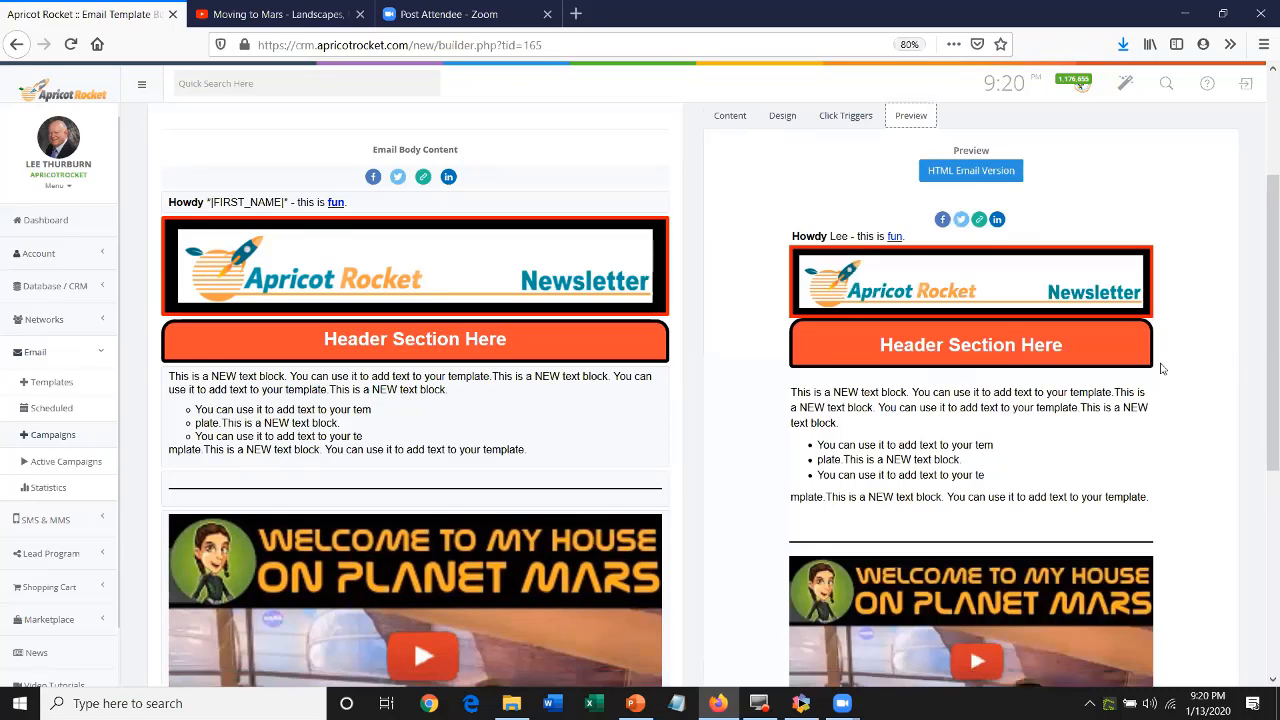
scroll(913, 205, down, 3)
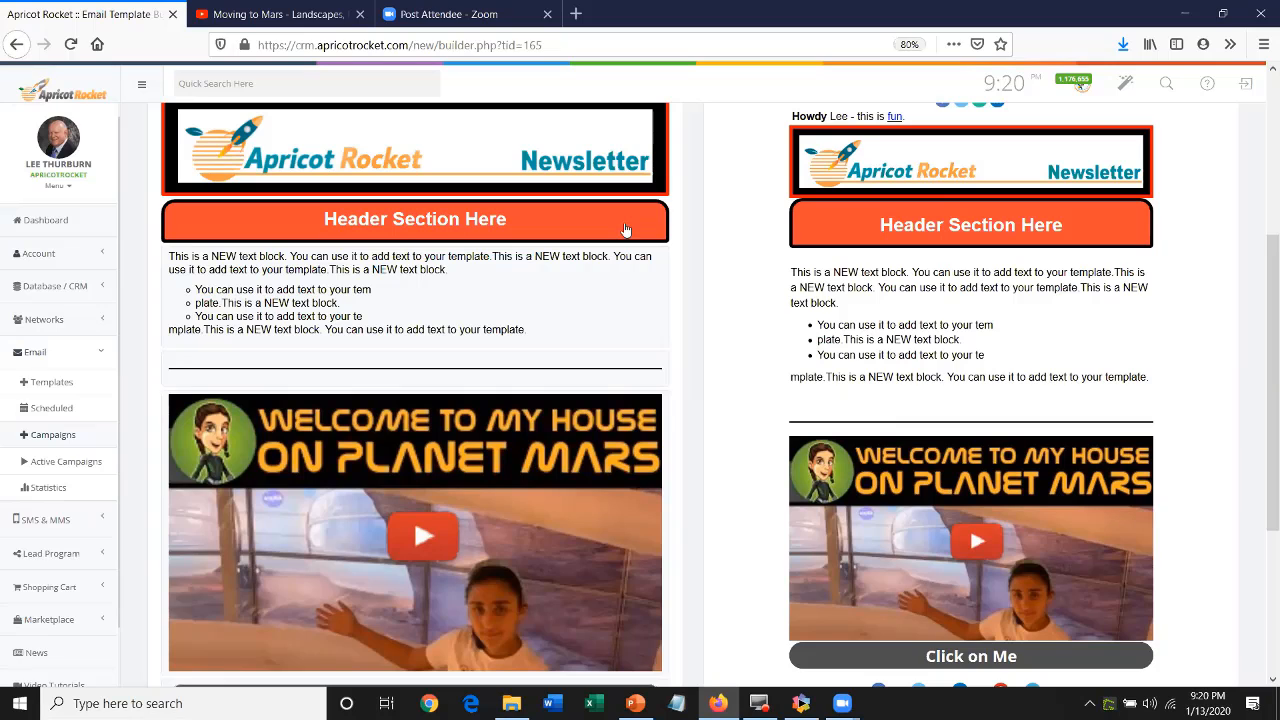
Set the top margin of the "Header Section Here" box to 15 and save the block
mouse_move(623, 218)
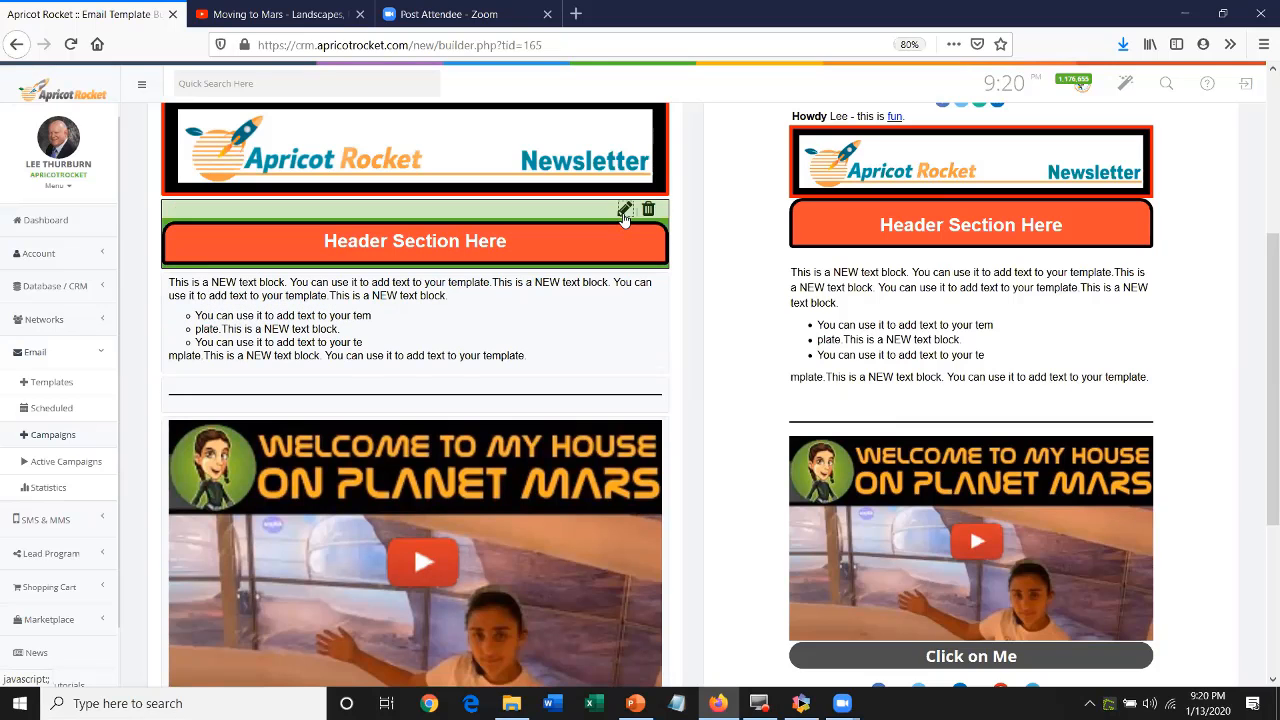
click(624, 210)
scroll(963, 300, up, 3)
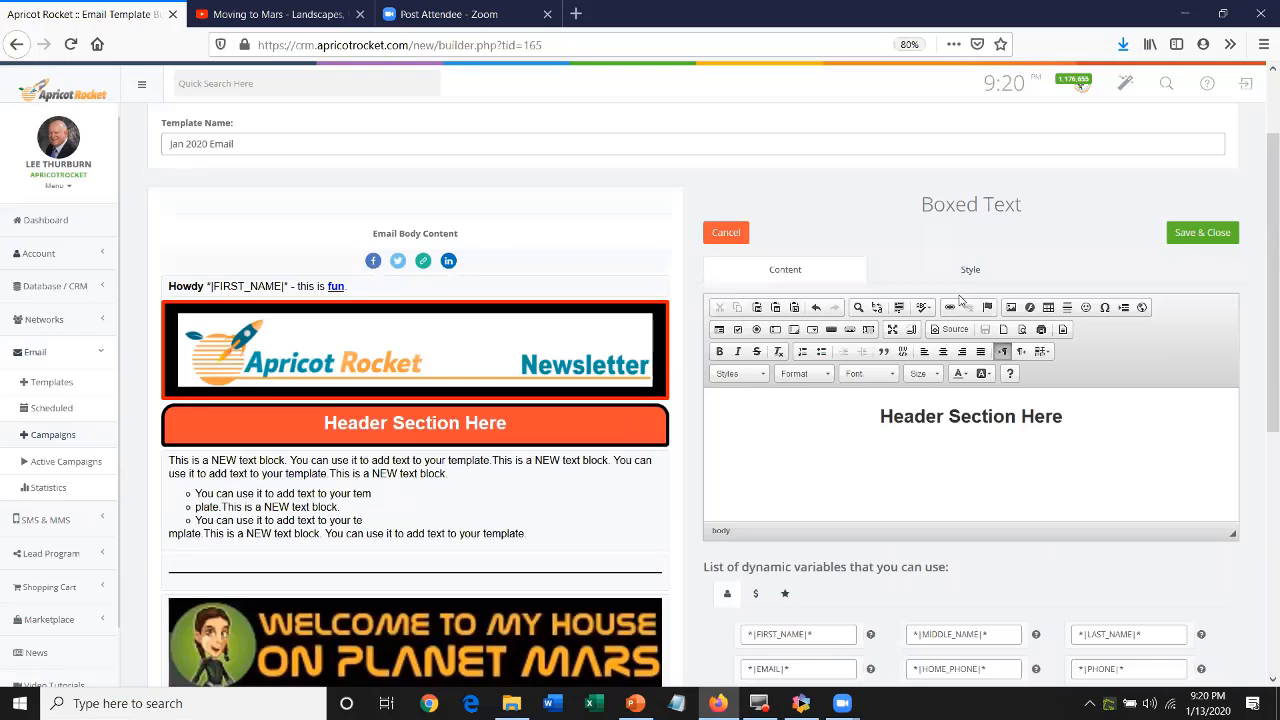
click(971, 274)
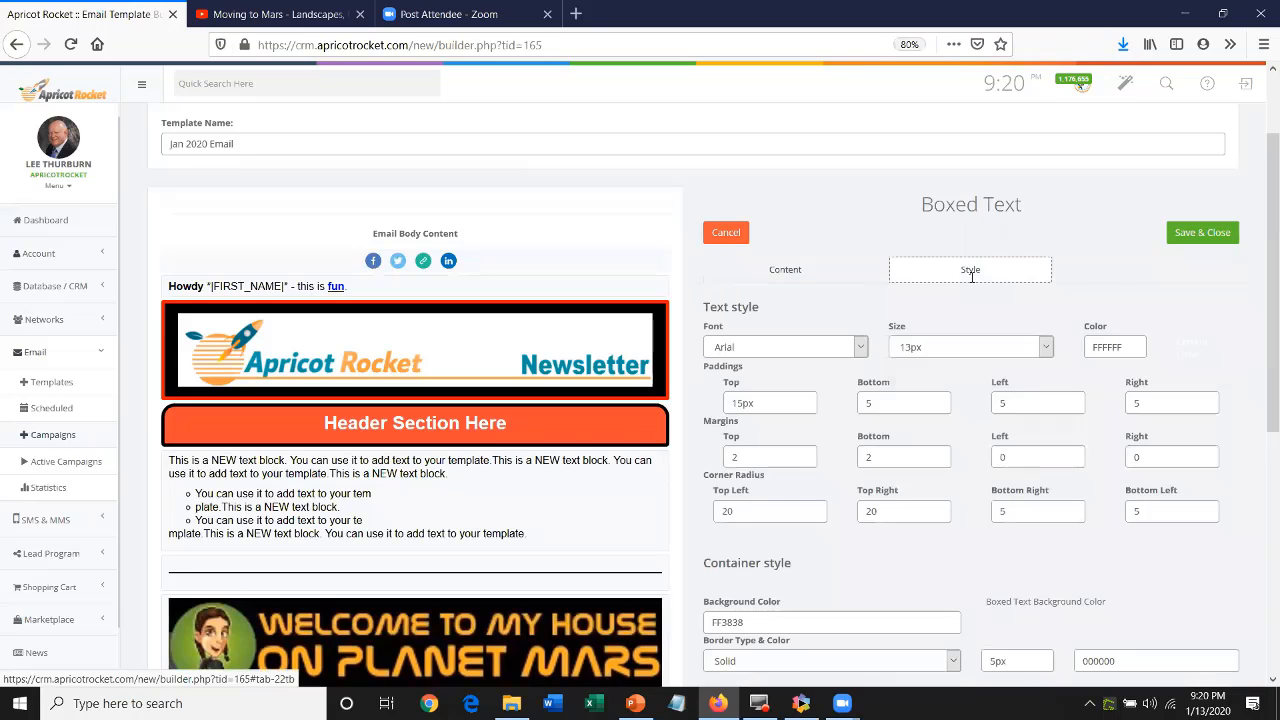
drag(760, 457, 708, 467)
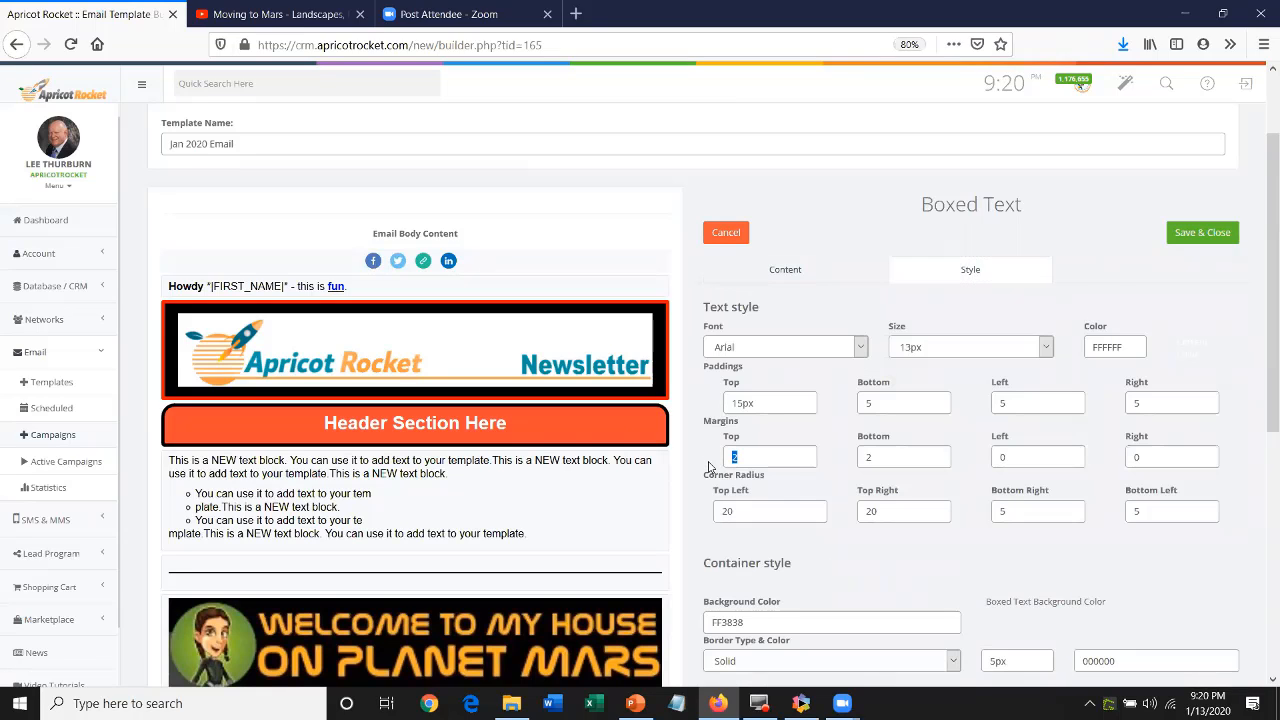
text(15)
click(1190, 236)
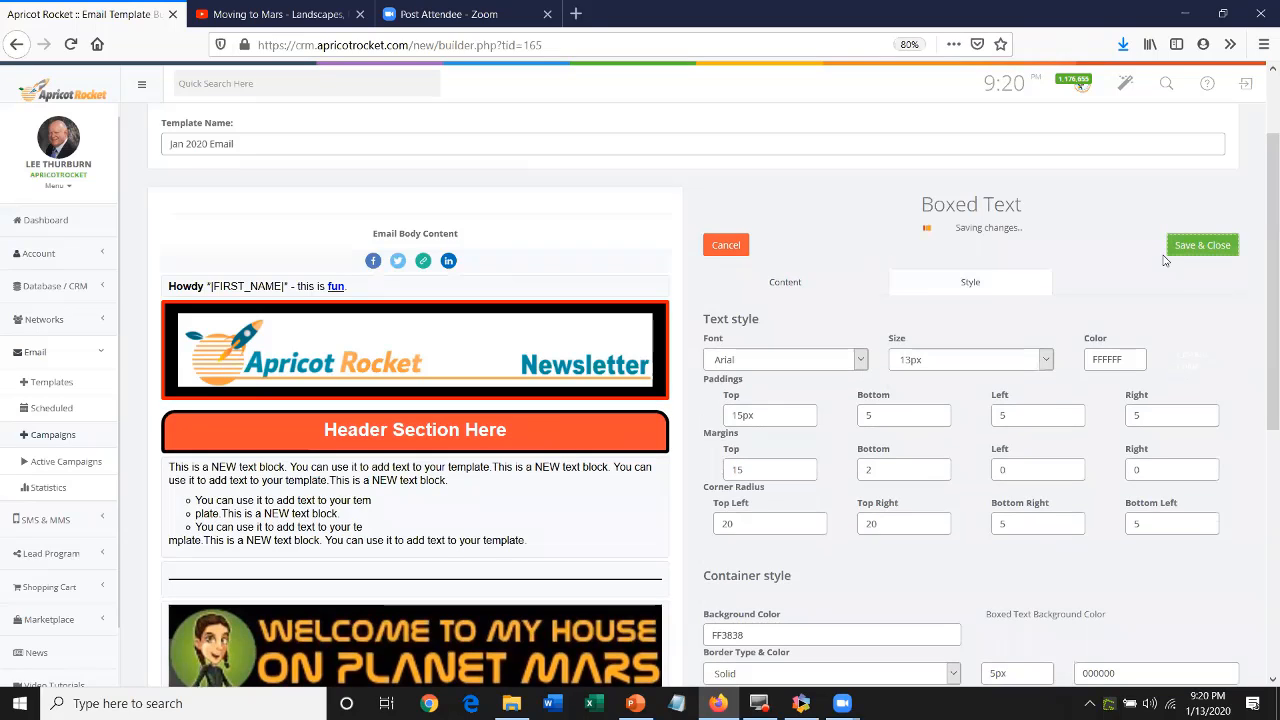
Reload the template builder, preview the email and open its HTML email version
click(73, 45)
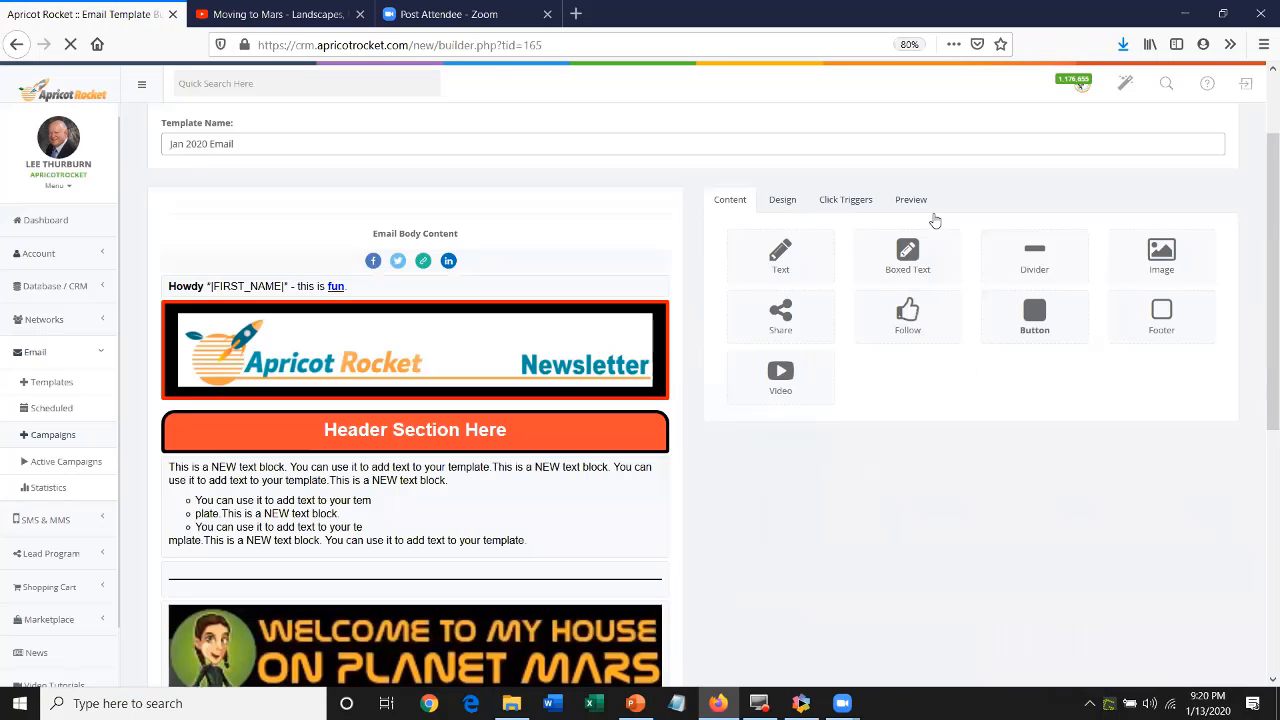
click(910, 200)
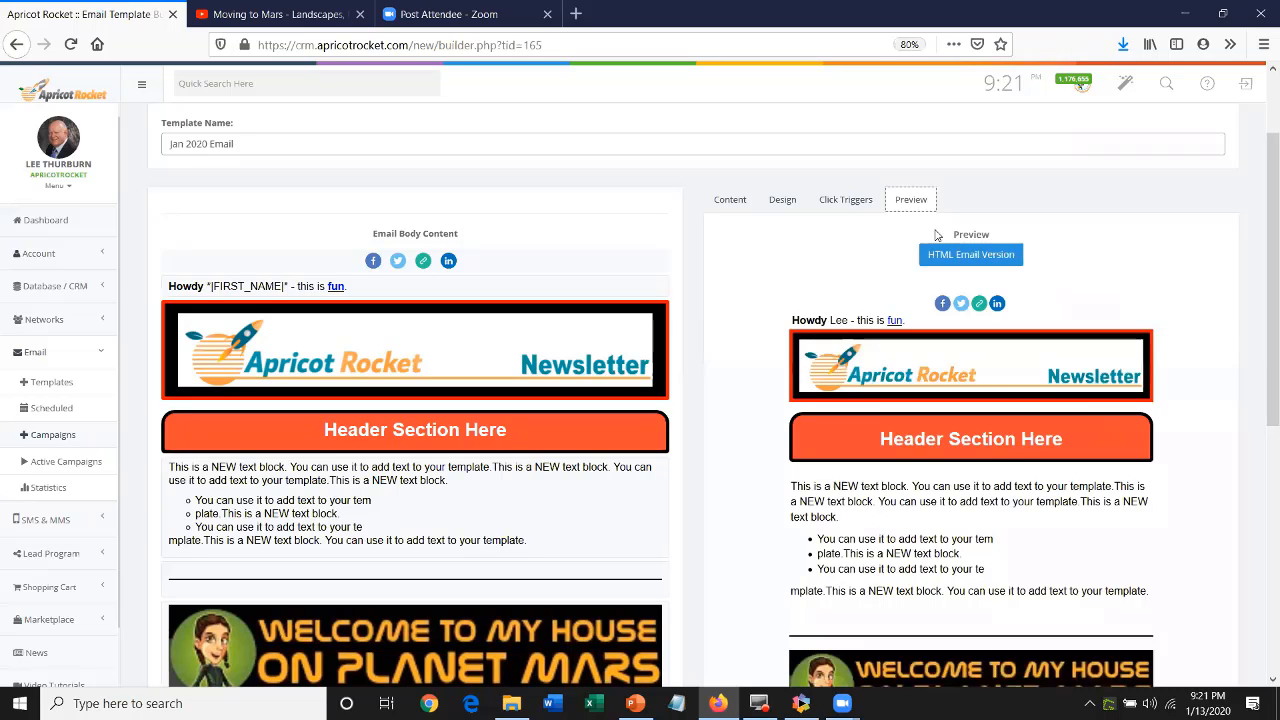
click(965, 257)
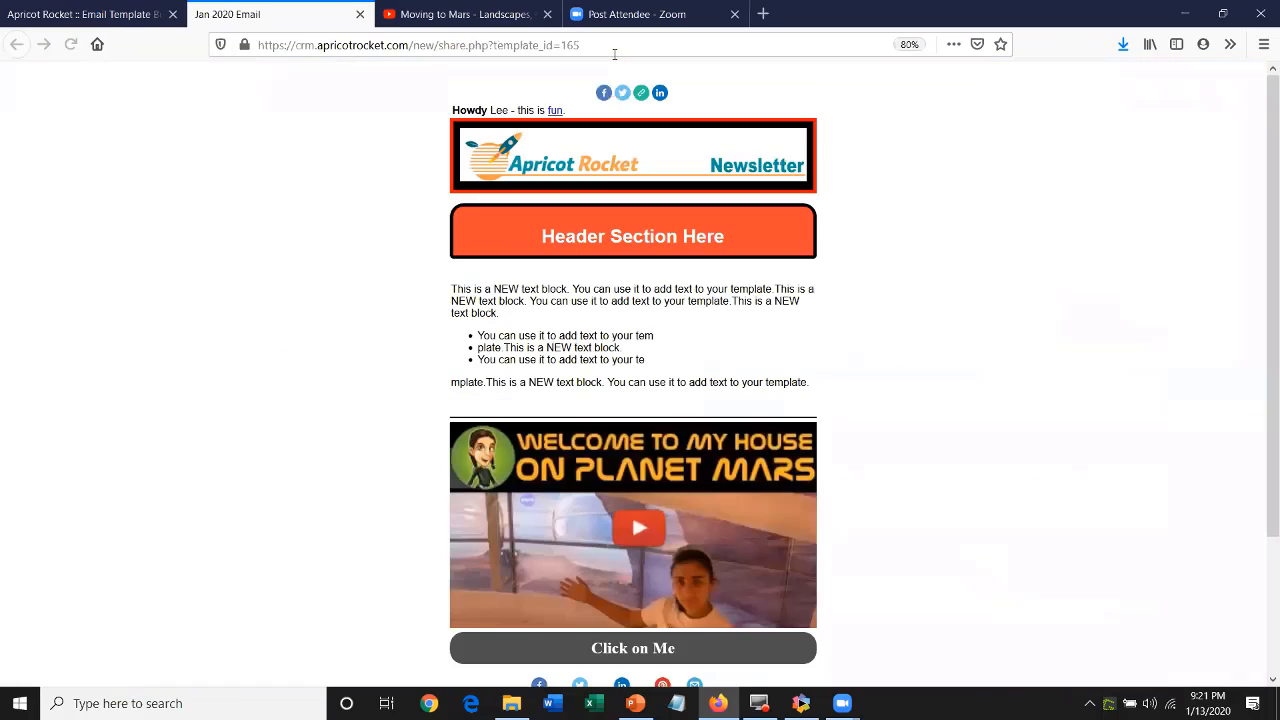
Select the full web address of the shared HTML version and look through the email down to the footer
drag(614, 47, 381, 45)
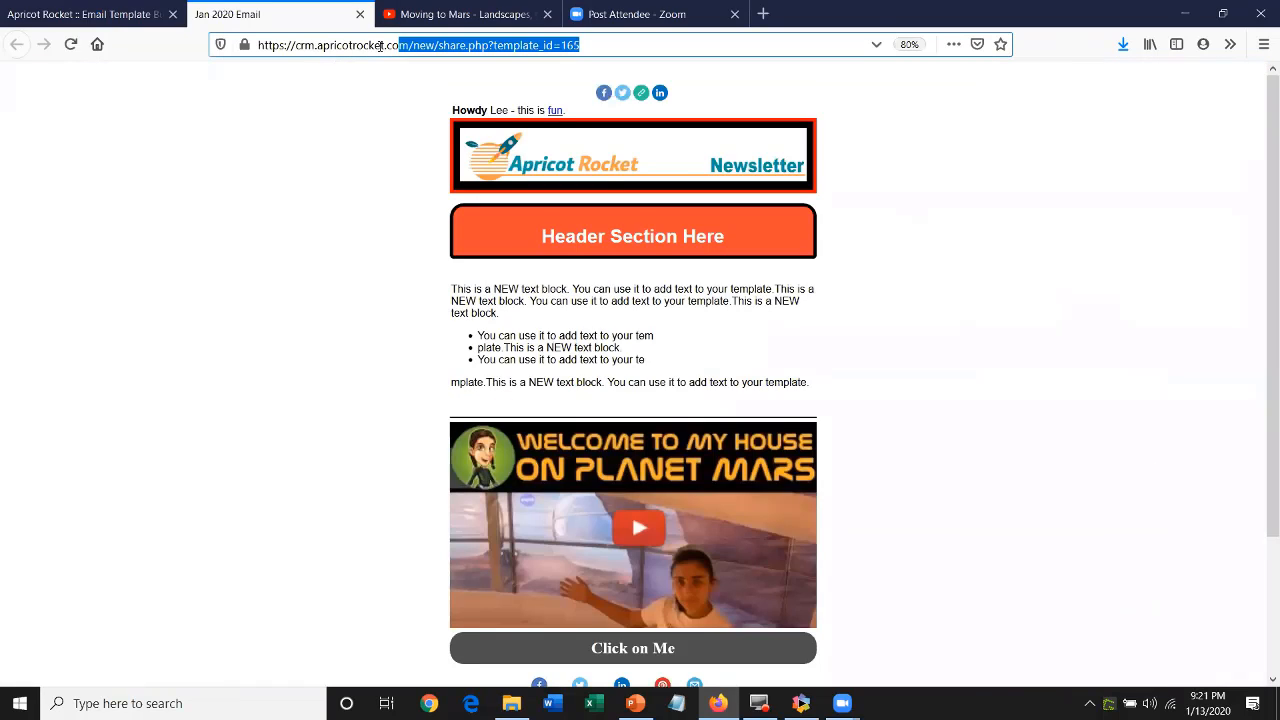
key(ctrl+a)
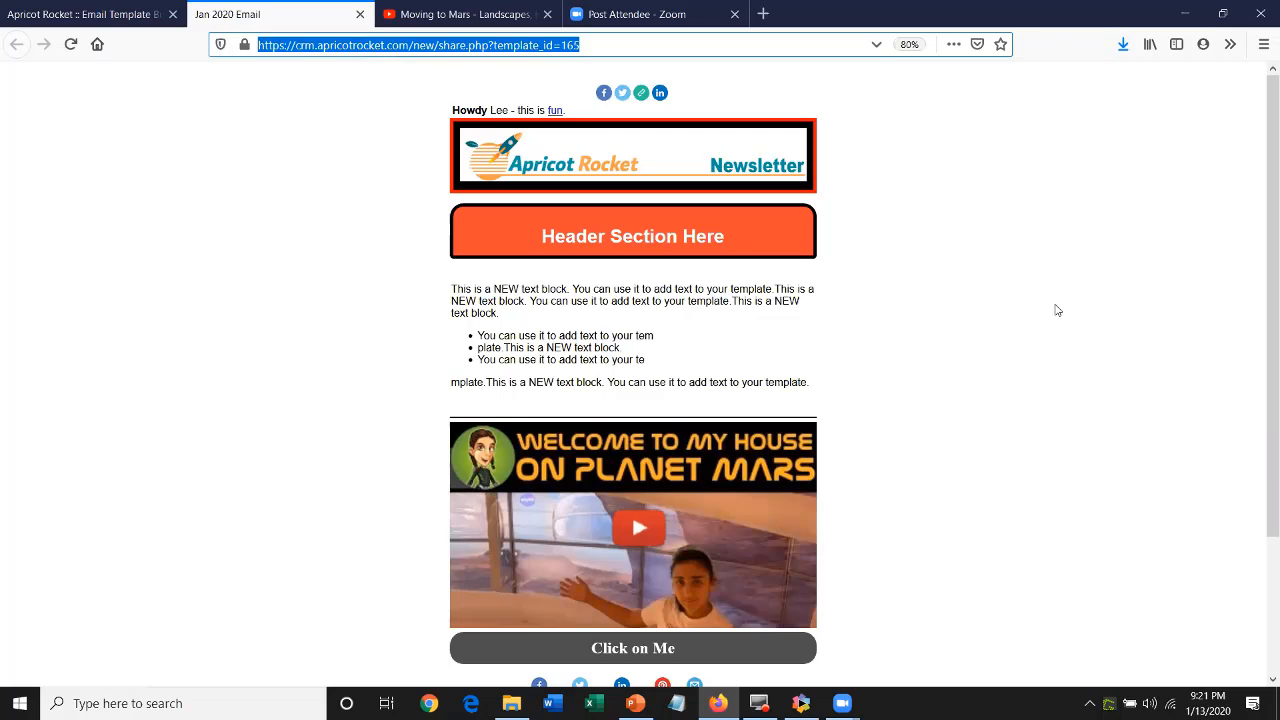
scroll(1058, 310, down, 2)
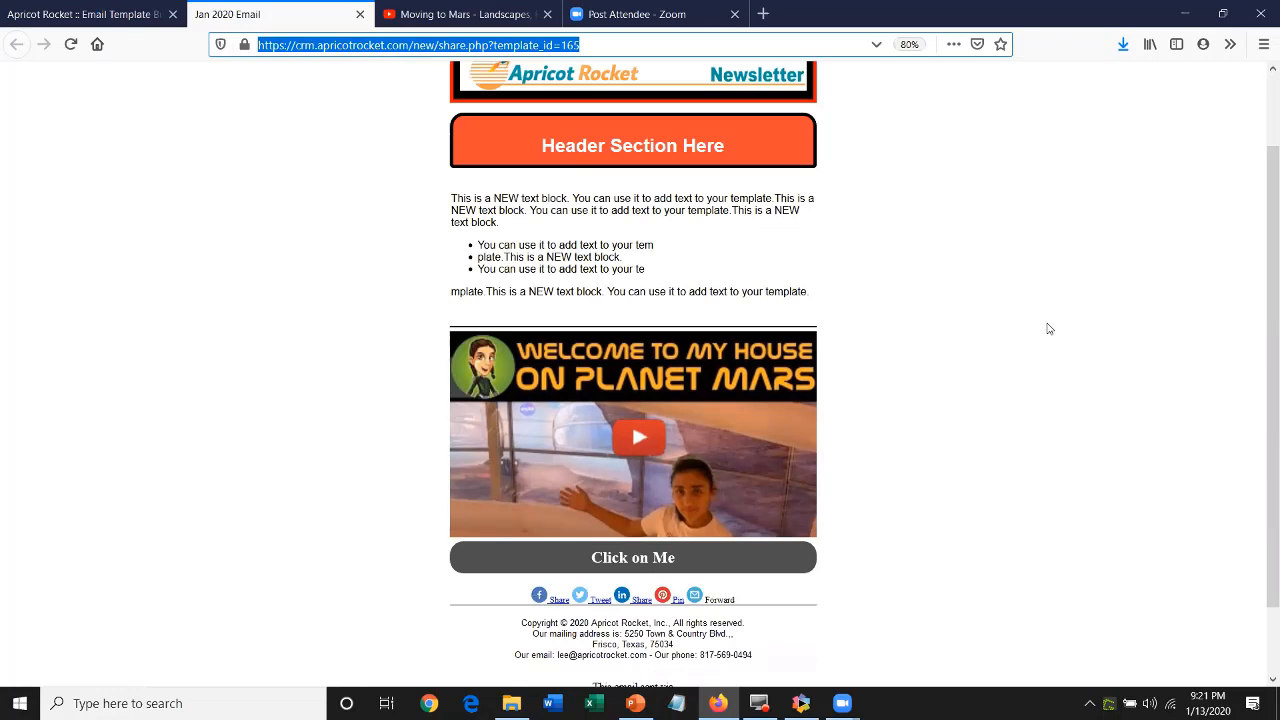
scroll(1048, 329, down, 2)
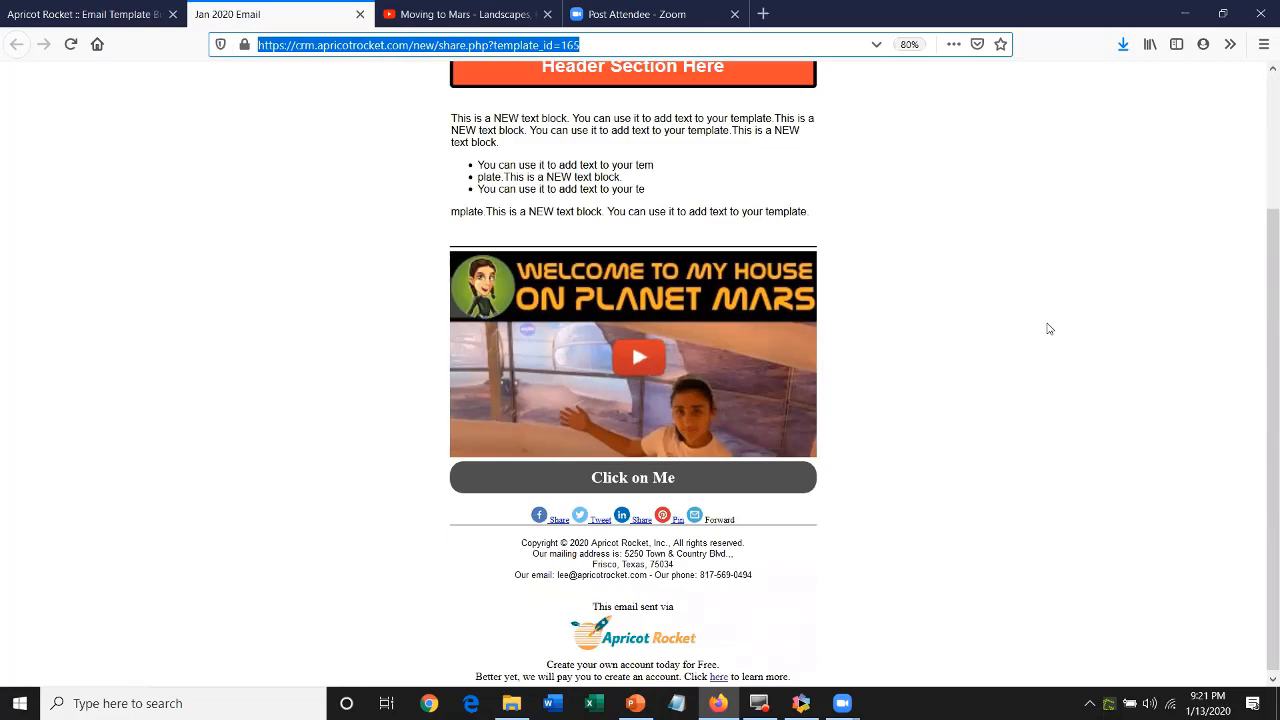
scroll(1046, 329, up, 4)
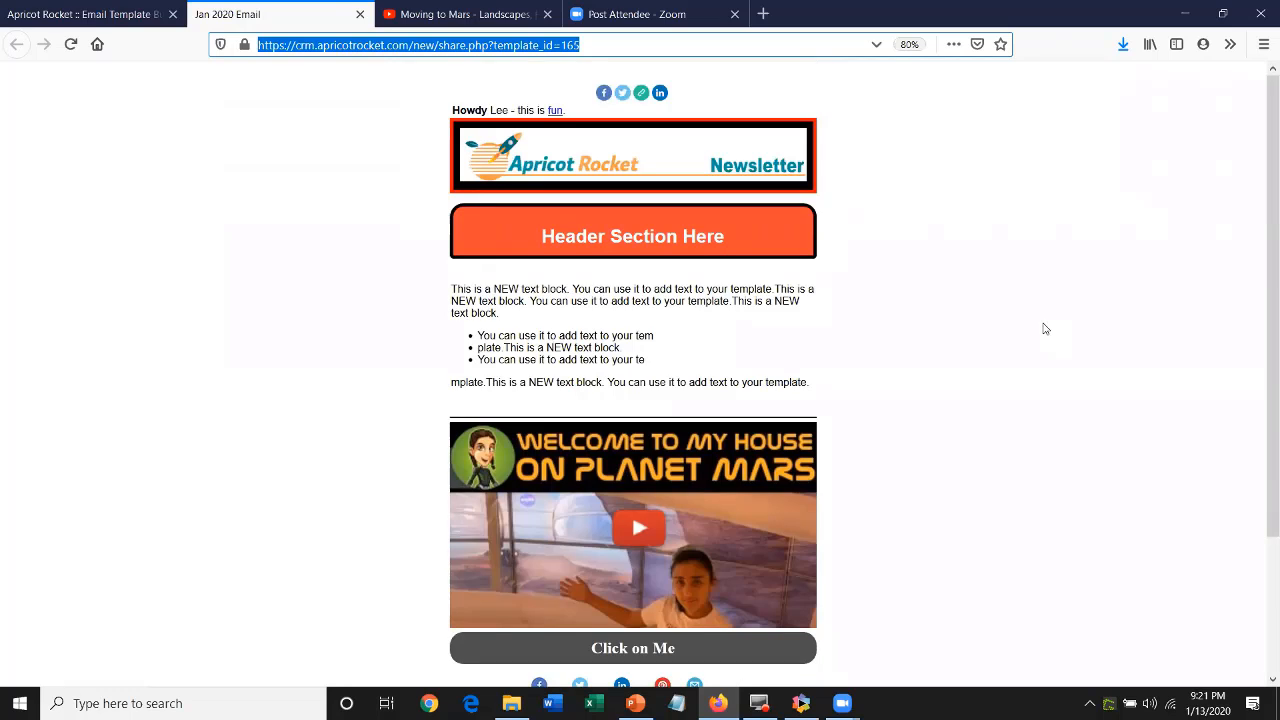